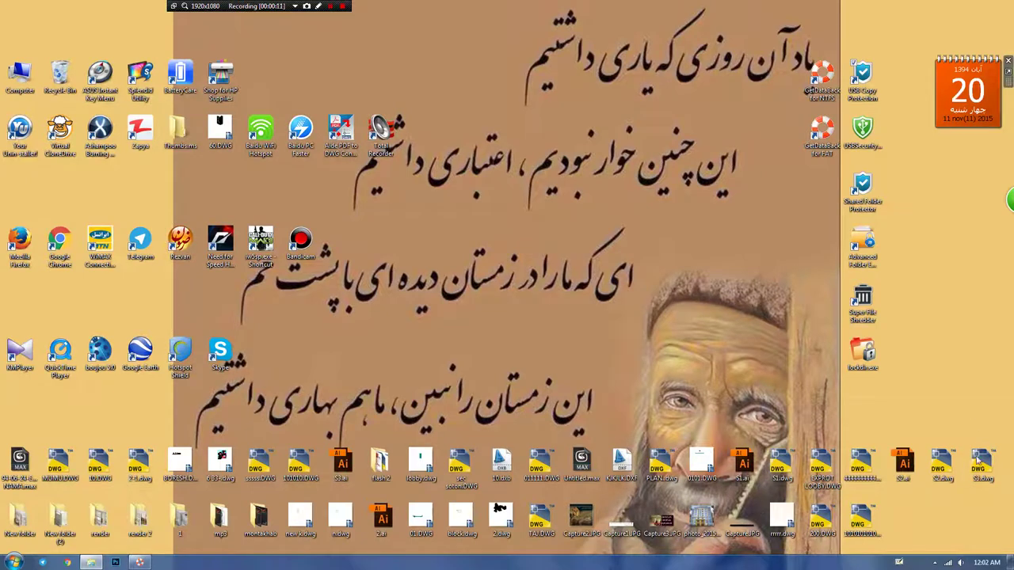
Step: Change the Windows system date from November 16 to Tuesday, November 10, 2015
{"action": "left_click", "coordinate": [987, 563]}
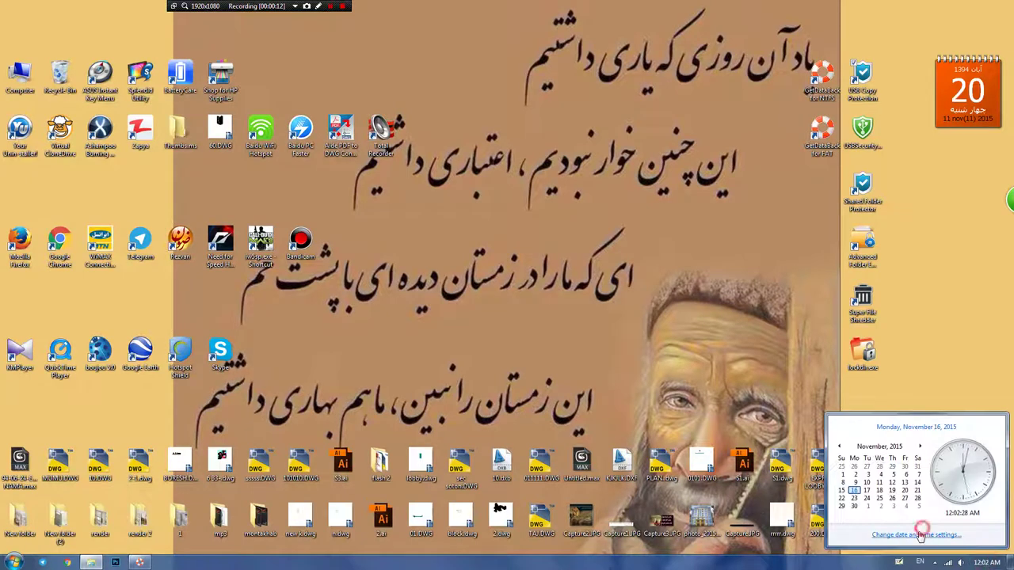
{"action": "left_click", "coordinate": [919, 535]}
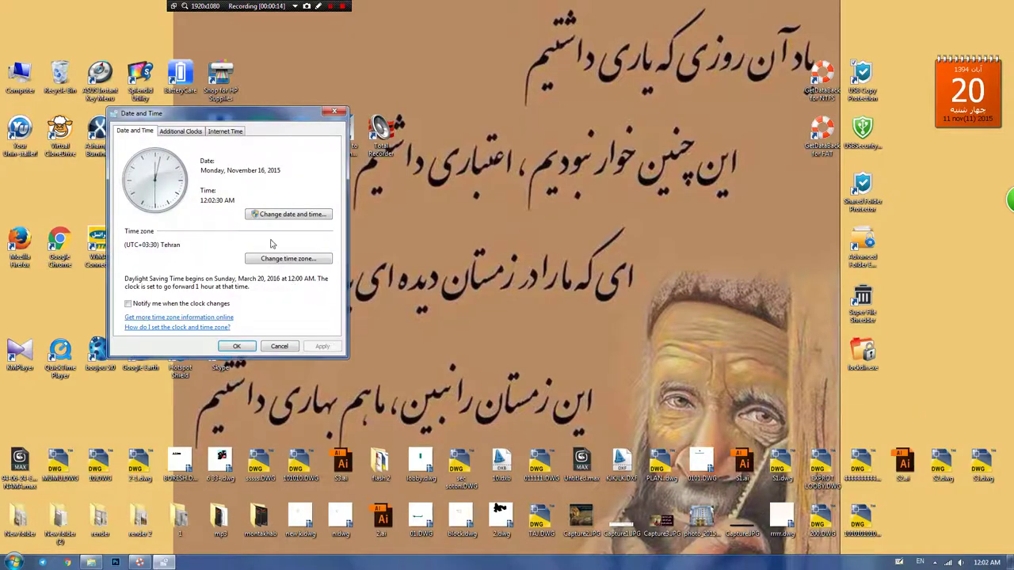
{"action": "left_click", "coordinate": [267, 215]}
{"action": "left_click", "coordinate": [154, 219]}
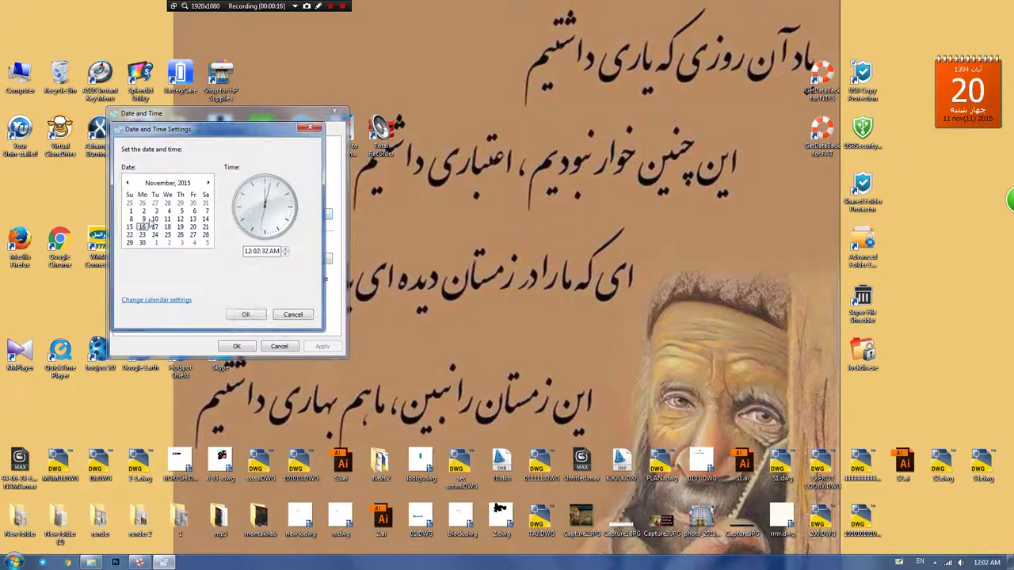
{"action": "left_click", "coordinate": [246, 314]}
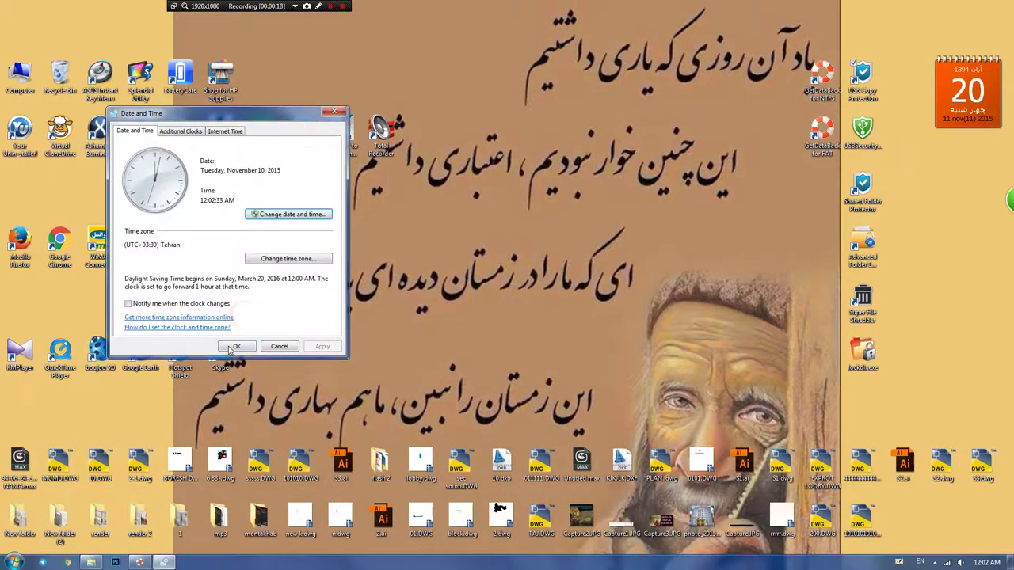
{"action": "left_click", "coordinate": [236, 346]}
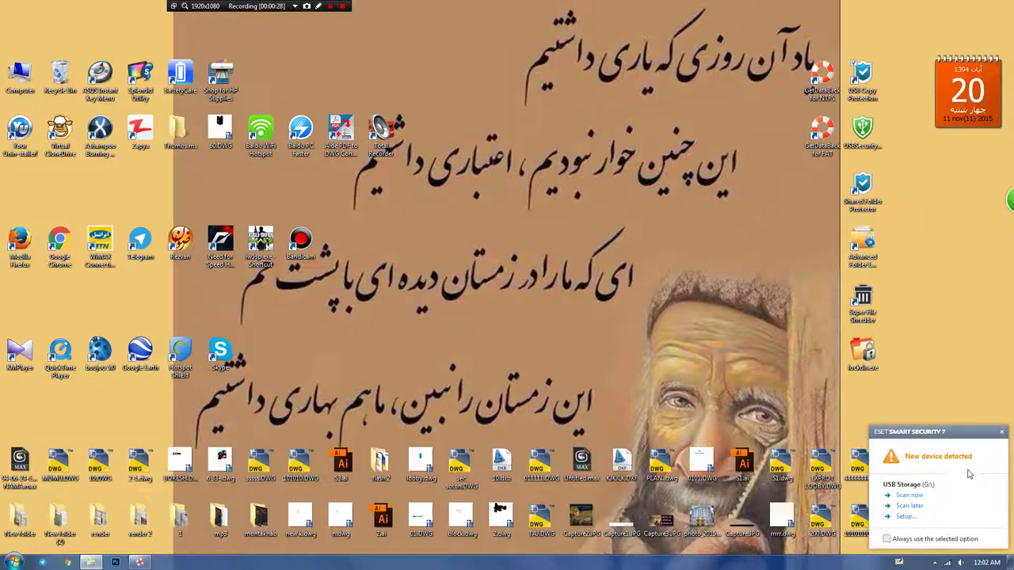
Step: Dismiss the device notification, open Removable Disk (G:) and snap its window left
{"action": "left_click", "coordinate": [1001, 432]}
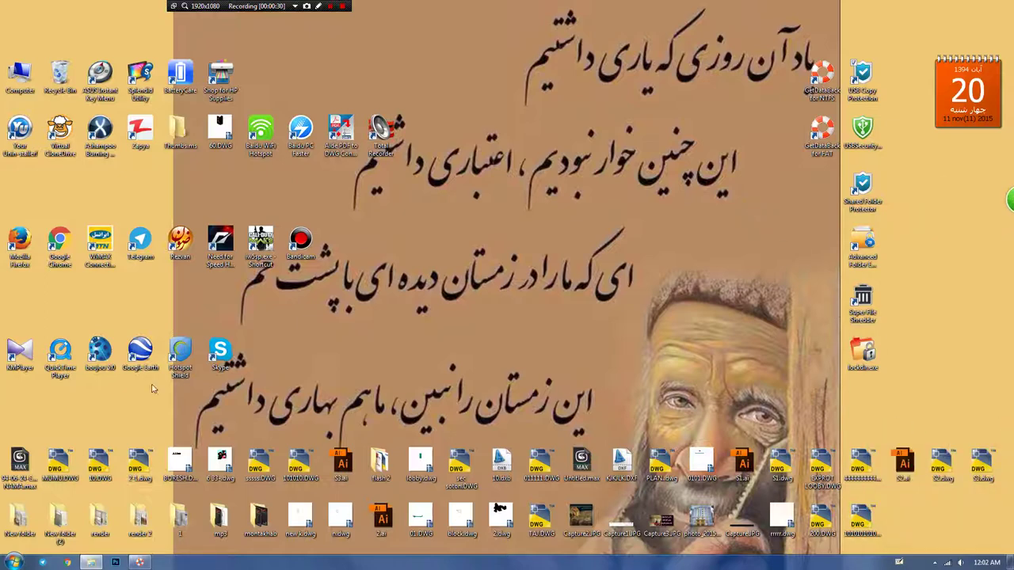
{"action": "double_click", "coordinate": [19, 73]}
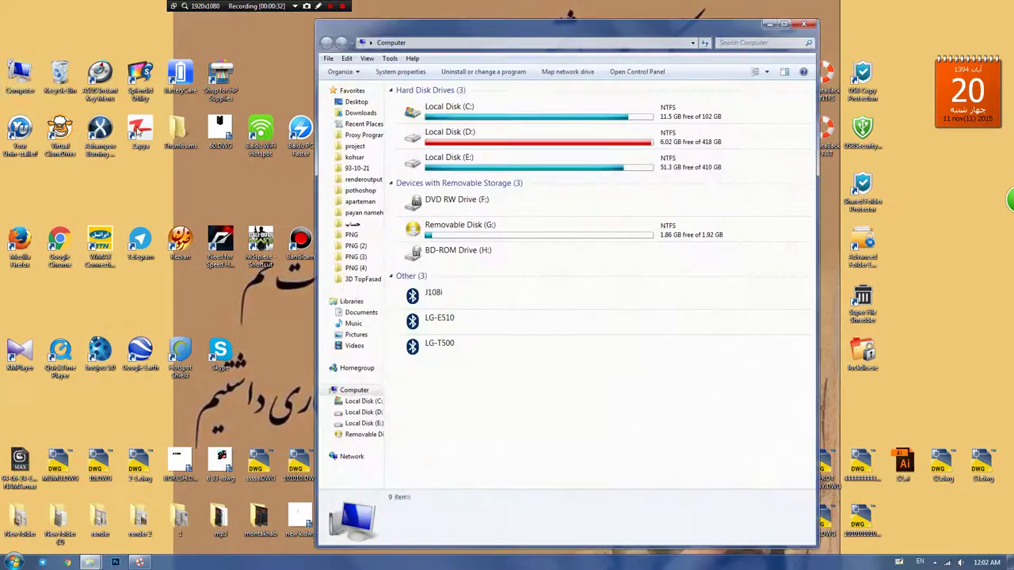
{"action": "double_click", "coordinate": [459, 228]}
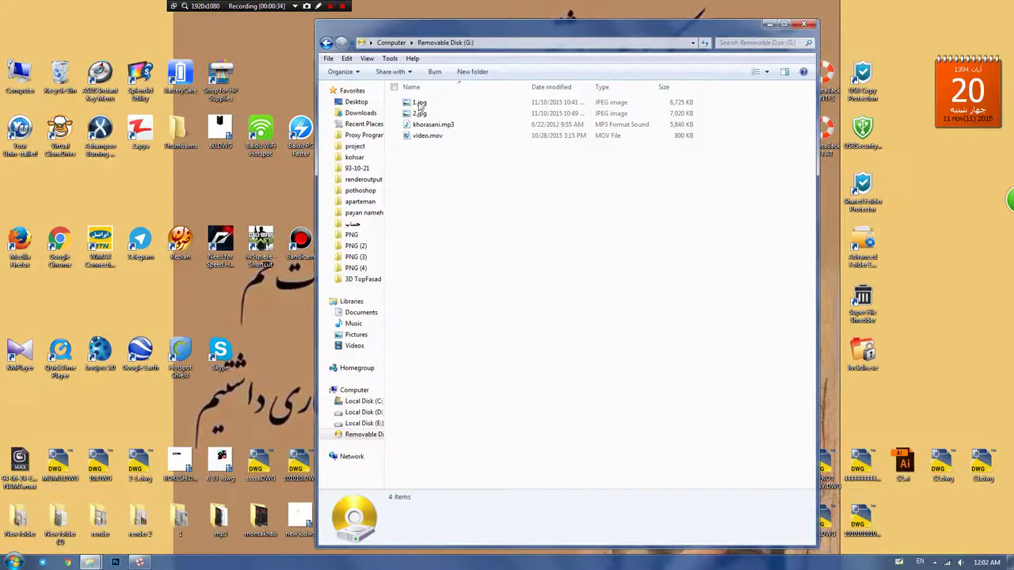
{"action": "left_click_drag", "start_coordinate": [396, 27], "coordinate": [1, 32]}
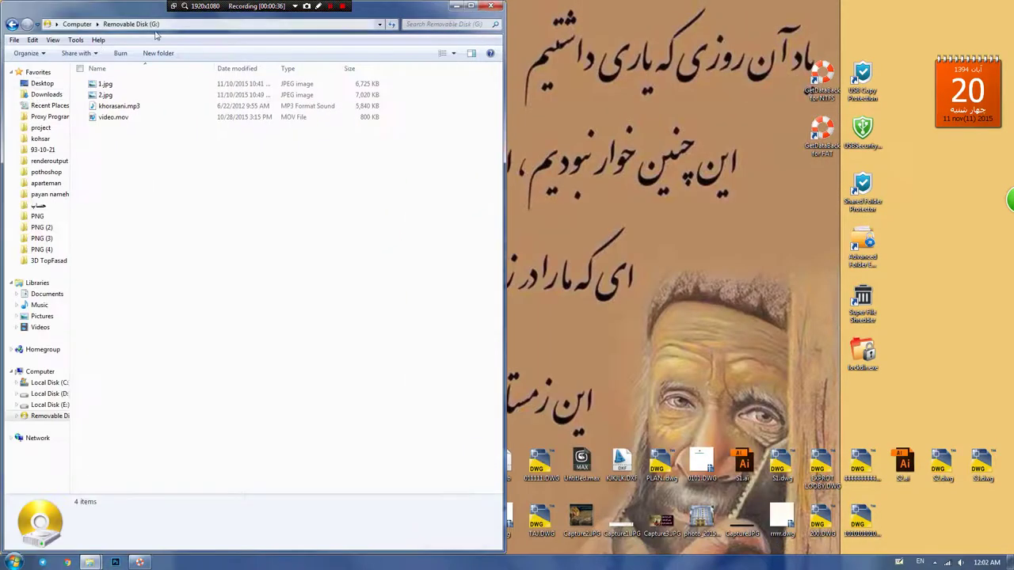
Step: View 1.jpg and 2.jpg, then play khorasani.mp3 from the drive
{"action": "double_click", "coordinate": [104, 83]}
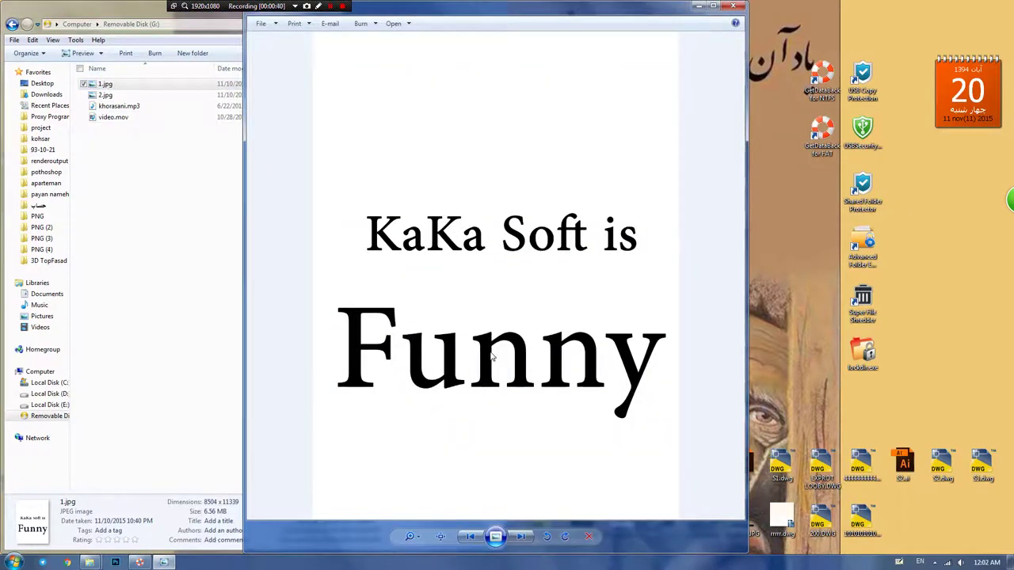
{"action": "key", "text": "Right"}
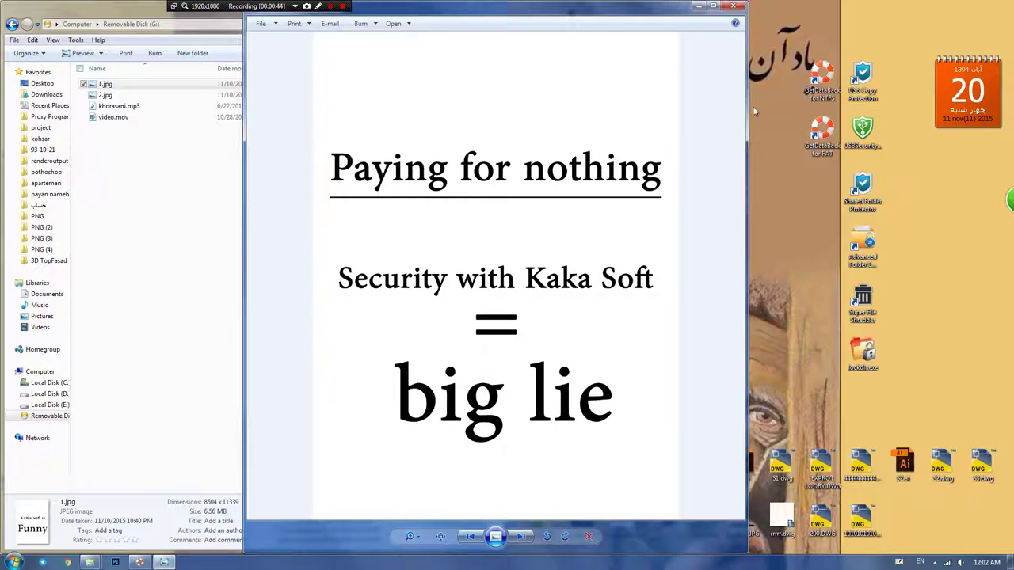
{"action": "left_click", "coordinate": [732, 7]}
{"action": "left_click", "coordinate": [129, 95]}
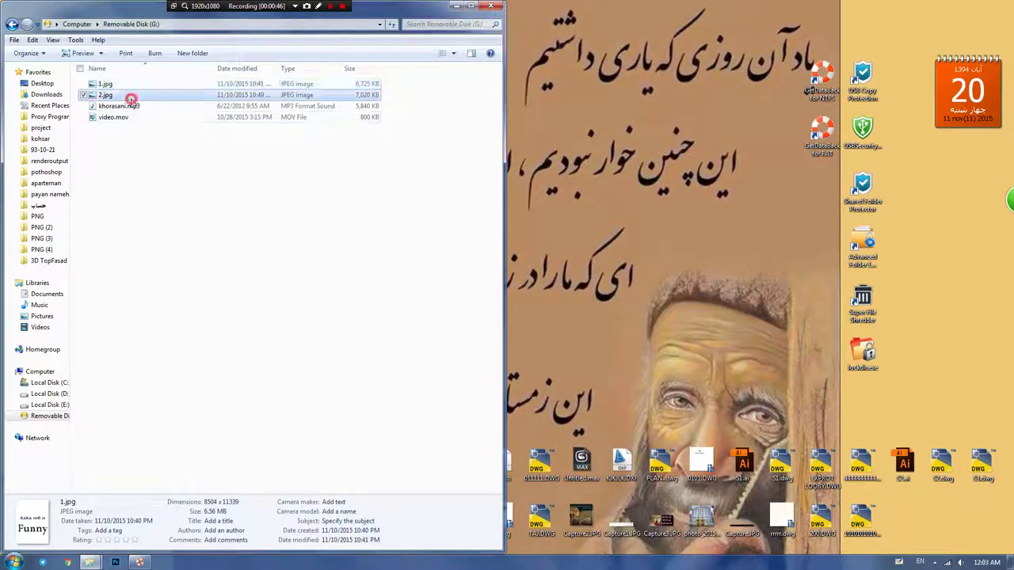
{"action": "double_click", "coordinate": [134, 106]}
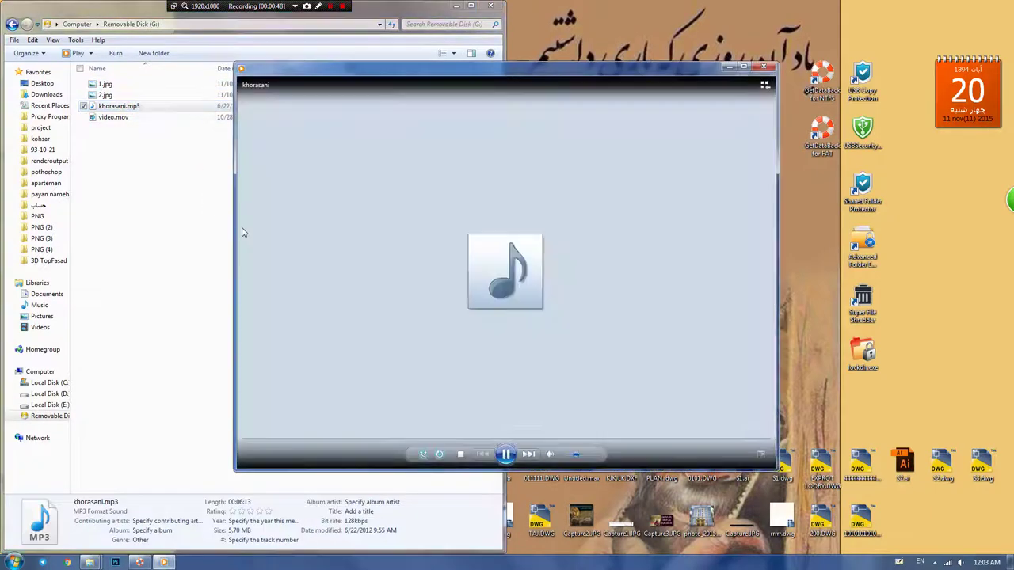
{"action": "left_click", "coordinate": [762, 67]}
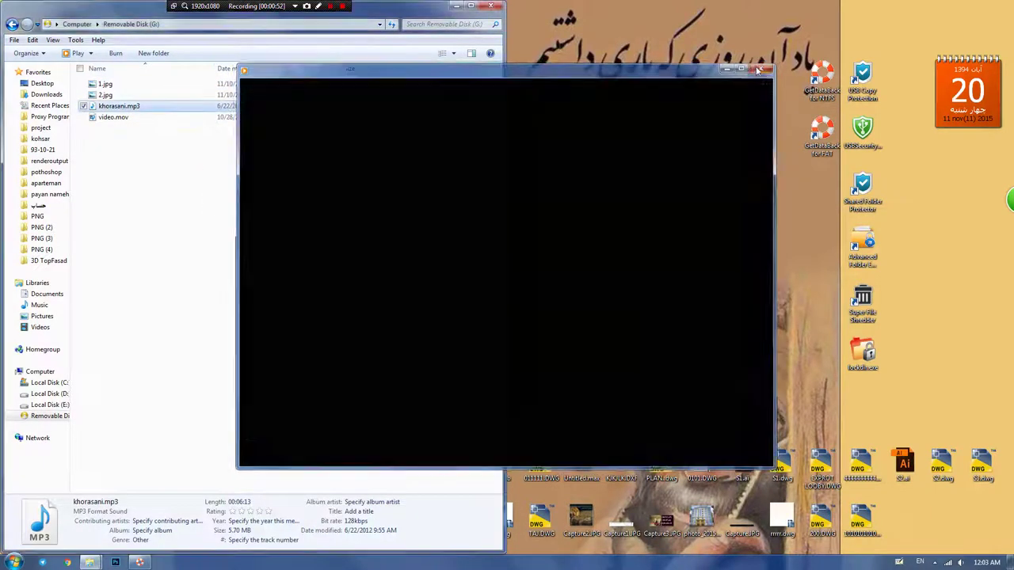
Step: Play video.mov from the drive and launch USB Copy Protection
{"action": "left_click", "coordinate": [121, 117]}
{"action": "double_click", "coordinate": [121, 117]}
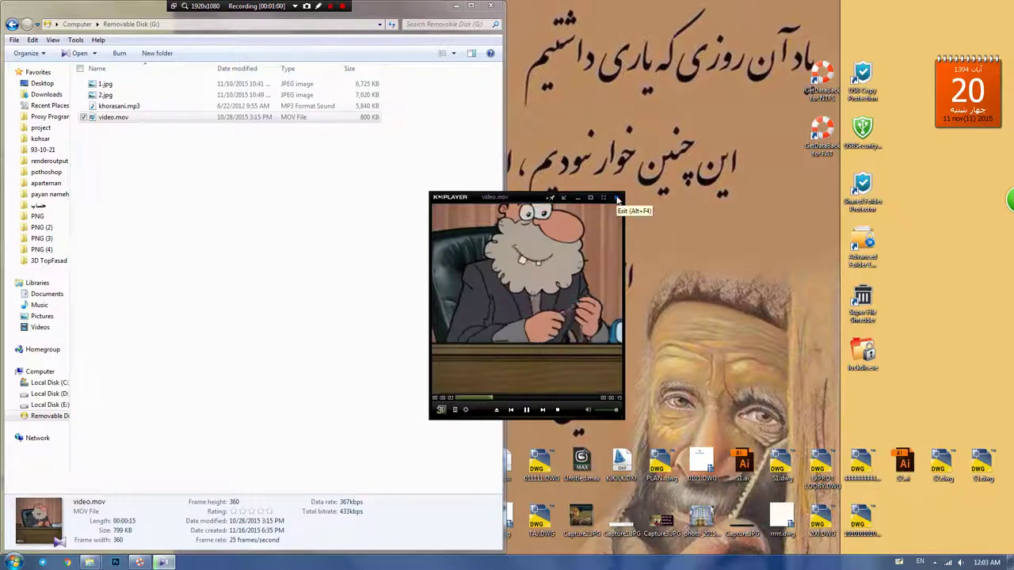
{"action": "left_click", "coordinate": [617, 198]}
{"action": "left_click", "coordinate": [184, 235]}
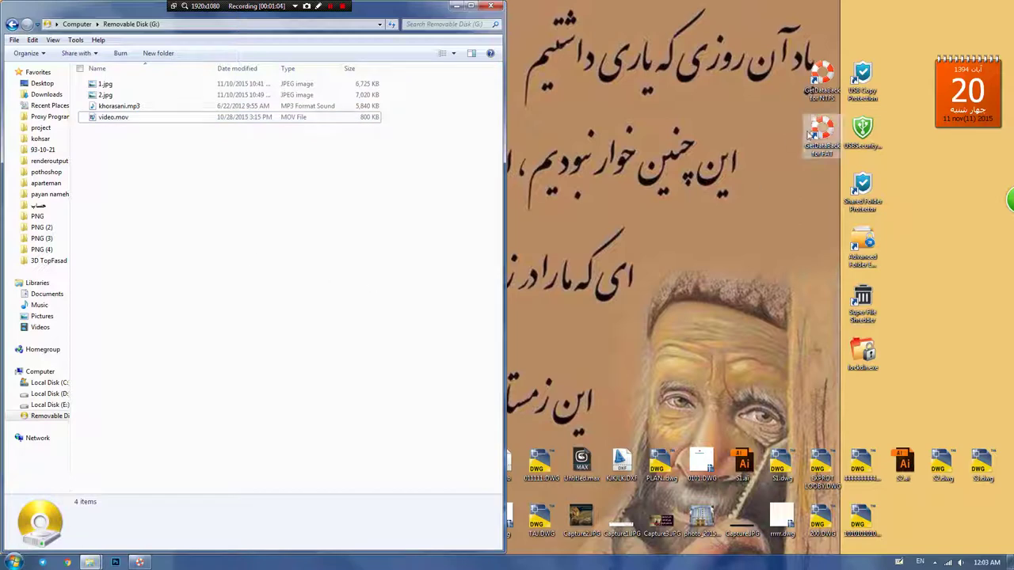
{"action": "double_click", "coordinate": [863, 76]}
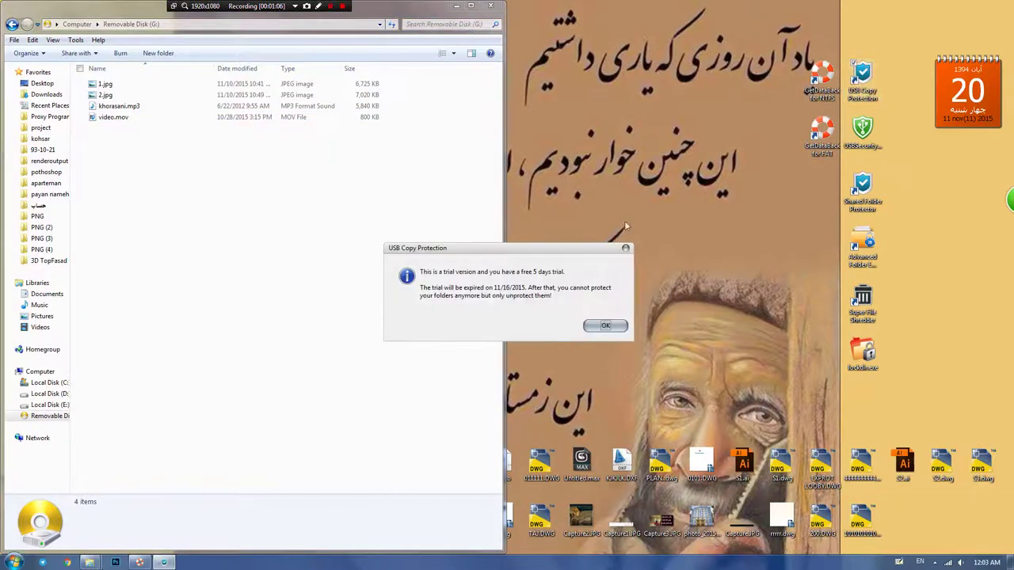
Step: Select USB drive G: and restrict access to User1 only, with a password required
{"action": "left_click", "coordinate": [594, 328]}
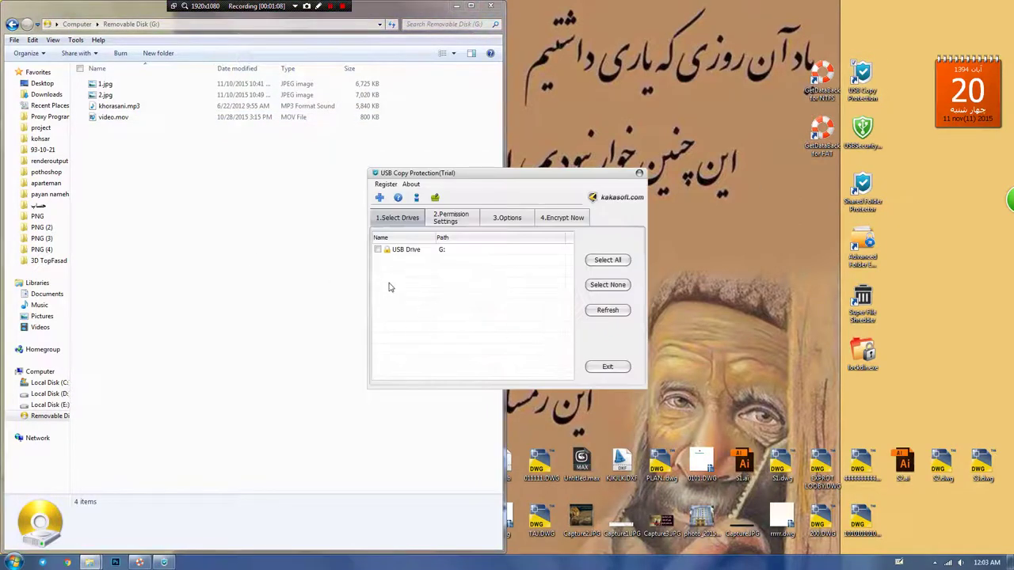
{"action": "left_click", "coordinate": [378, 250]}
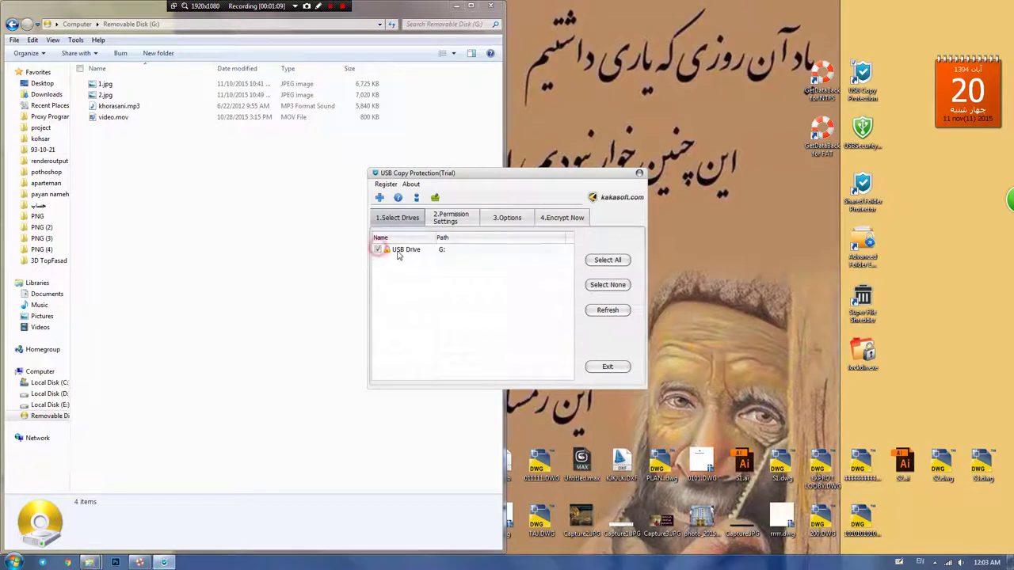
{"action": "left_click", "coordinate": [455, 221]}
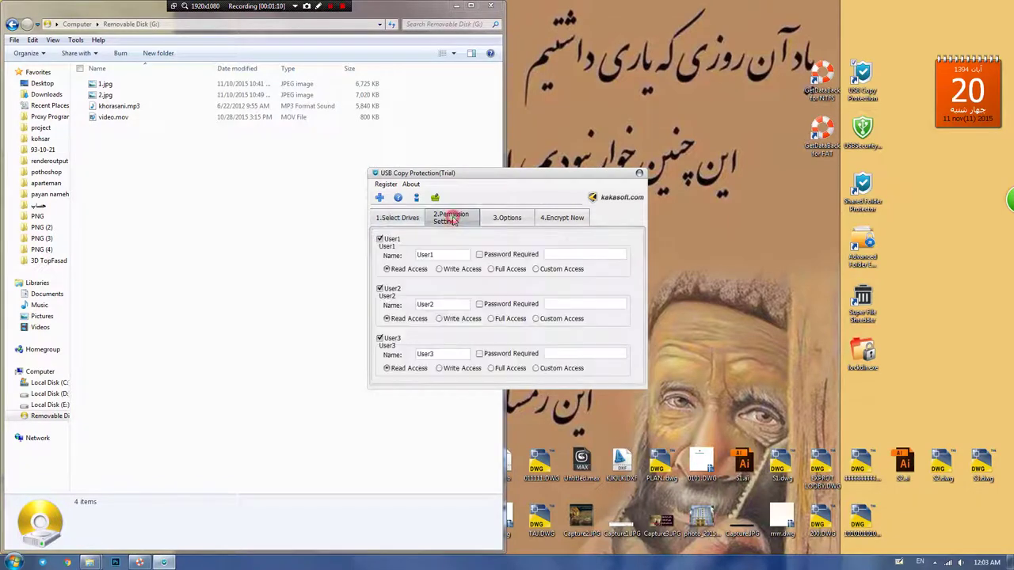
{"action": "left_click", "coordinate": [379, 337]}
{"action": "left_click", "coordinate": [379, 288]}
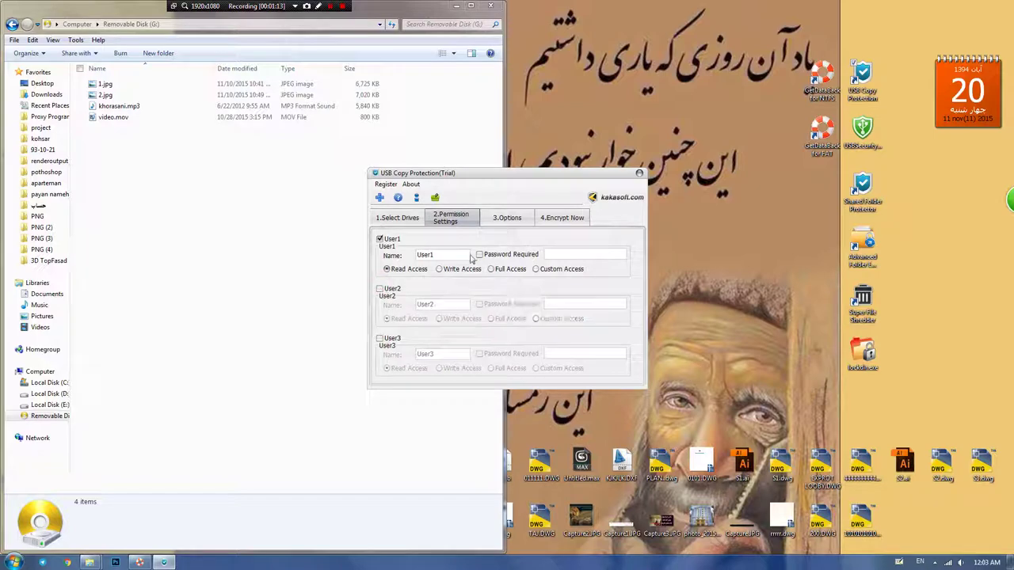
{"action": "left_click", "coordinate": [478, 254]}
{"action": "left_click", "coordinate": [547, 254]}
Step: Set and confirm an administrator password, encrypt drive G:, then close the program
{"action": "left_click", "coordinate": [513, 220]}
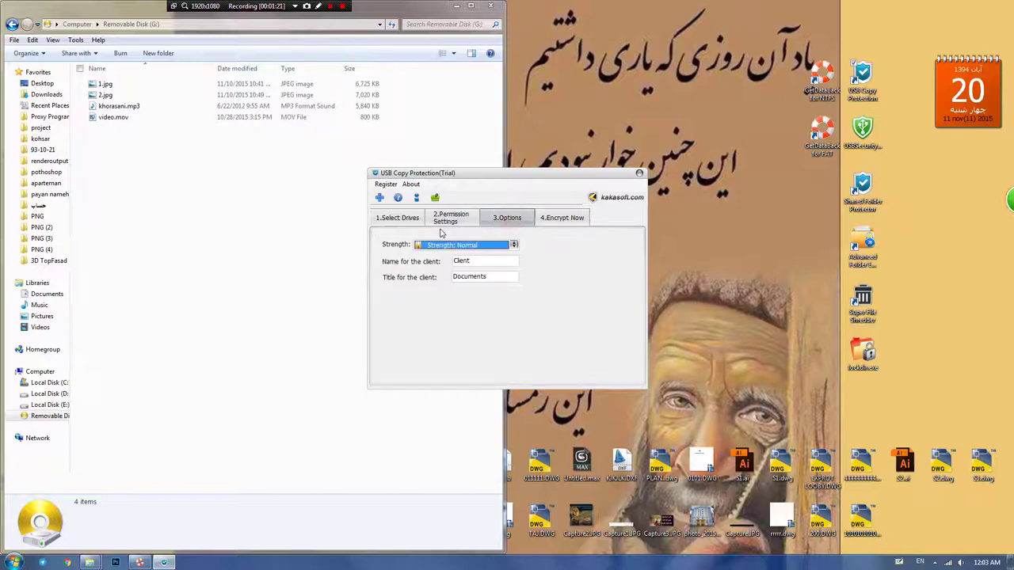
{"action": "left_click", "coordinate": [553, 222]}
{"action": "left_click", "coordinate": [430, 354]}
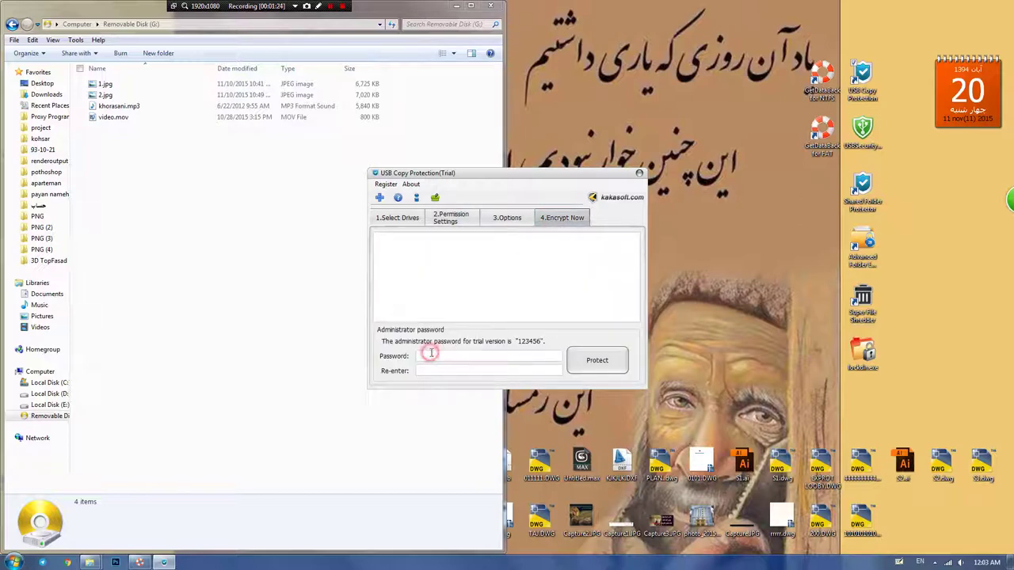
{"action": "type", "text": "12"}
{"action": "left_click", "coordinate": [424, 371]}
{"action": "type", "text": "1"}
{"action": "left_click", "coordinate": [586, 362]}
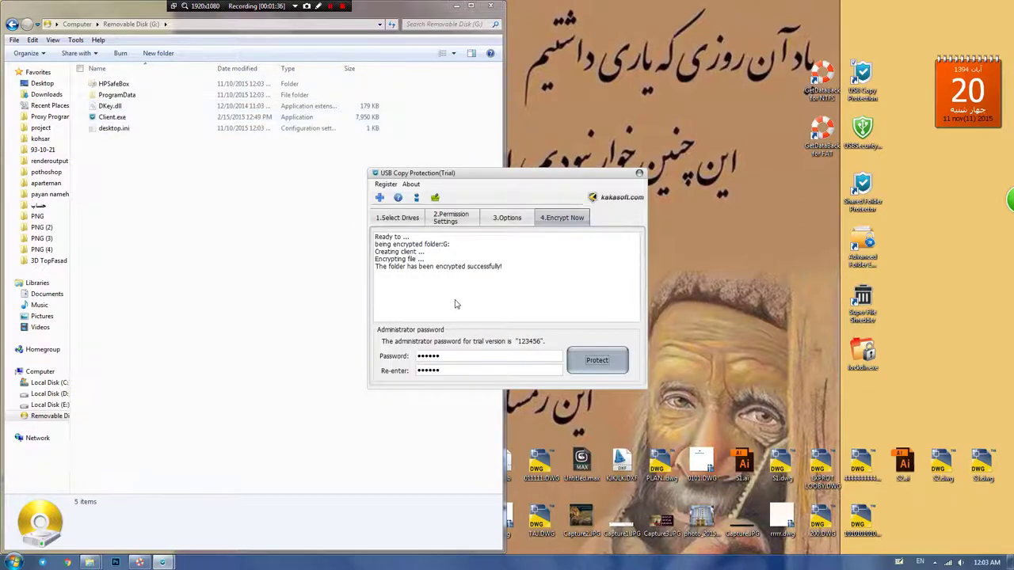
{"action": "left_click", "coordinate": [640, 173]}
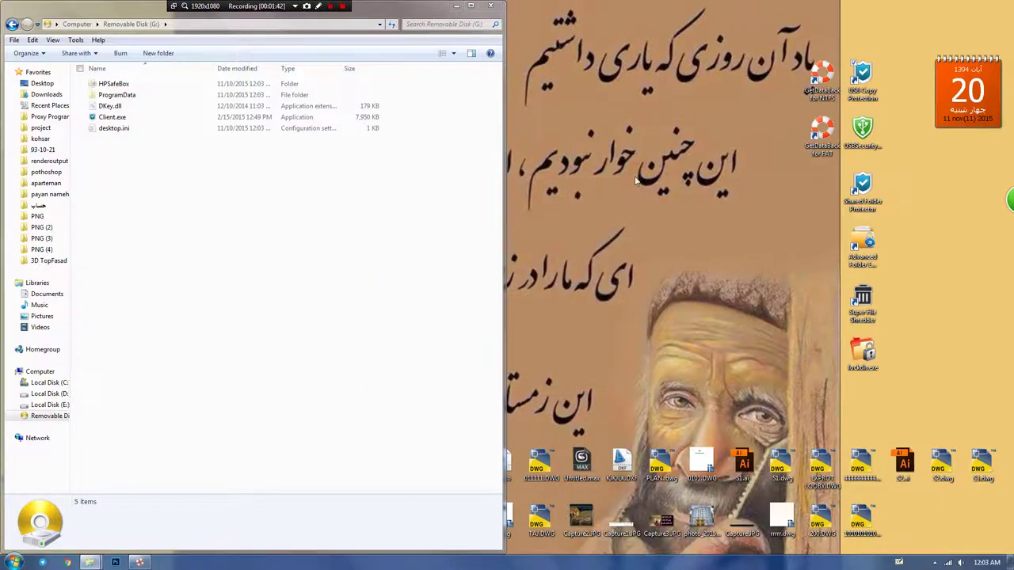
Step: Run the drive's Client.exe, cancel its login prompt, and start TreeSize Professional
{"action": "double_click", "coordinate": [129, 117]}
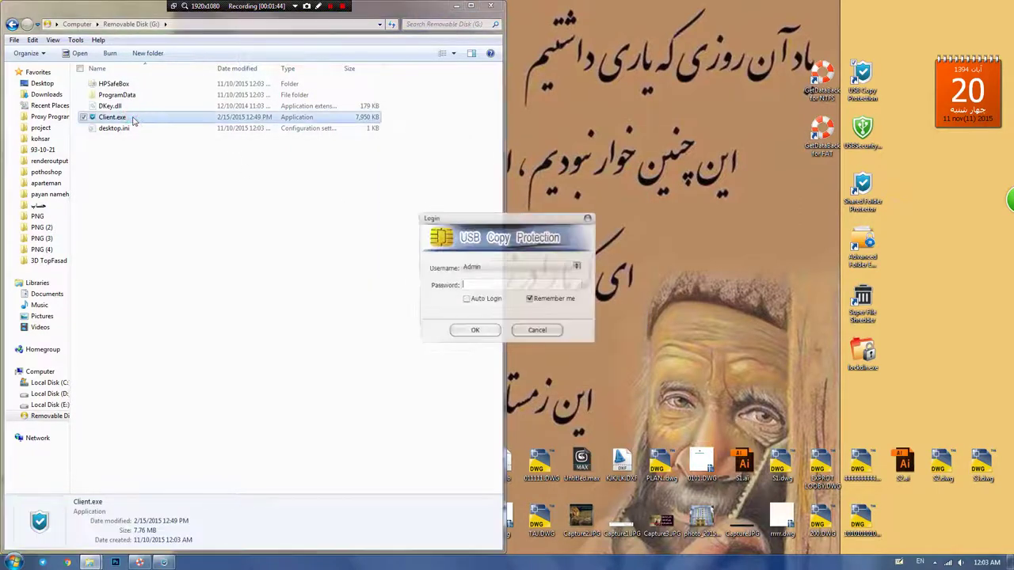
{"action": "left_click", "coordinate": [537, 333]}
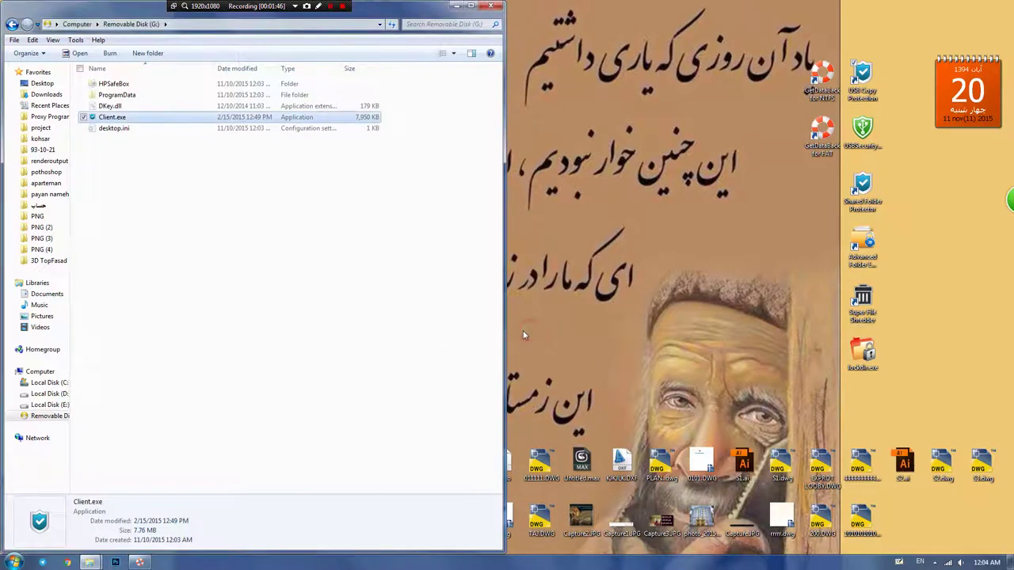
{"action": "left_click", "coordinate": [14, 562]}
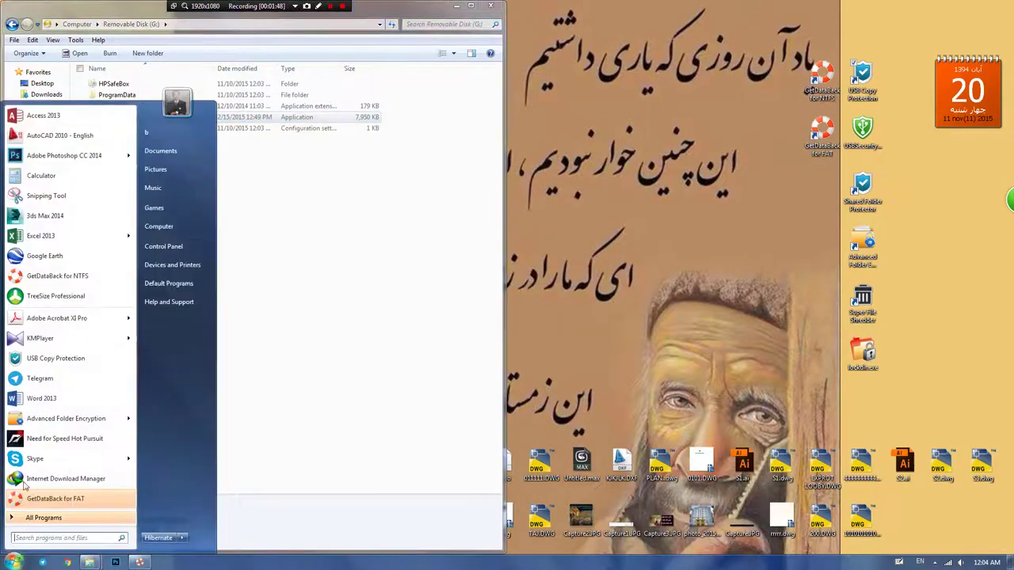
{"action": "left_click", "coordinate": [48, 295]}
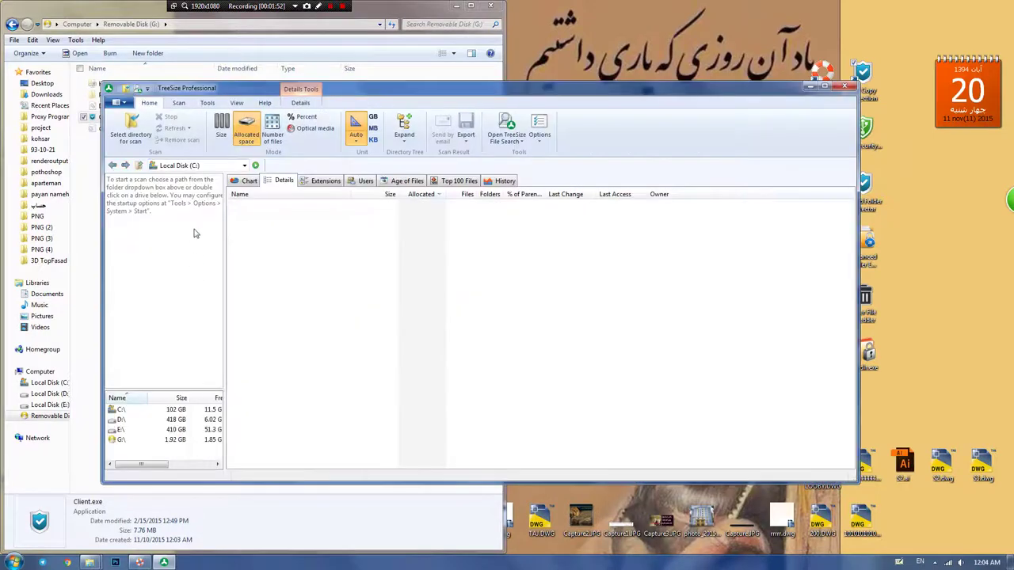
Step: Scan G: and drill through HPSafeBox, Important Folder and Com1 down to NLLastF, opening 2.jpg
{"action": "left_click_drag", "start_coordinate": [227, 94], "coordinate": [386, 106]}
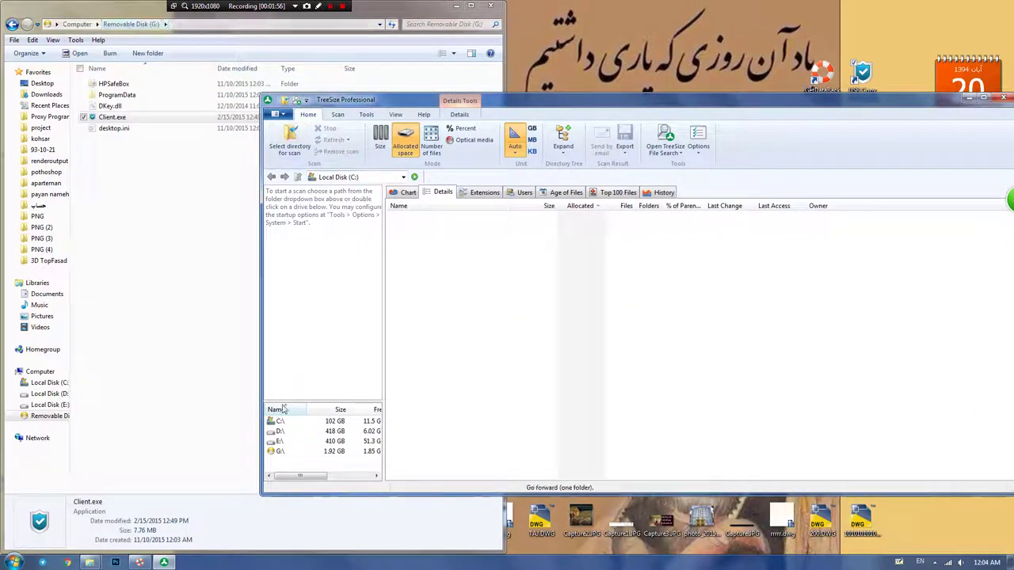
{"action": "double_click", "coordinate": [279, 451]}
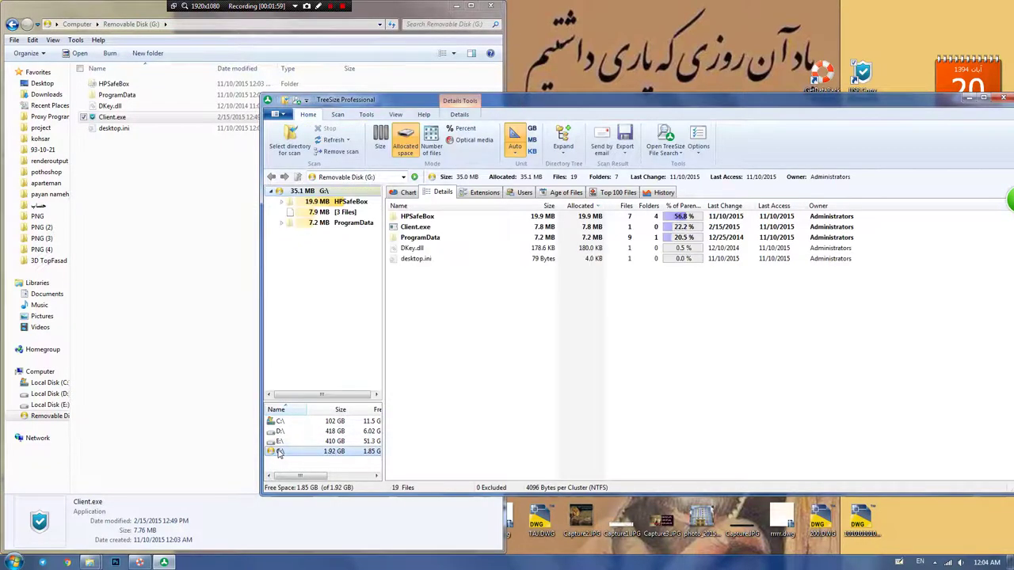
{"action": "left_click", "coordinate": [411, 216]}
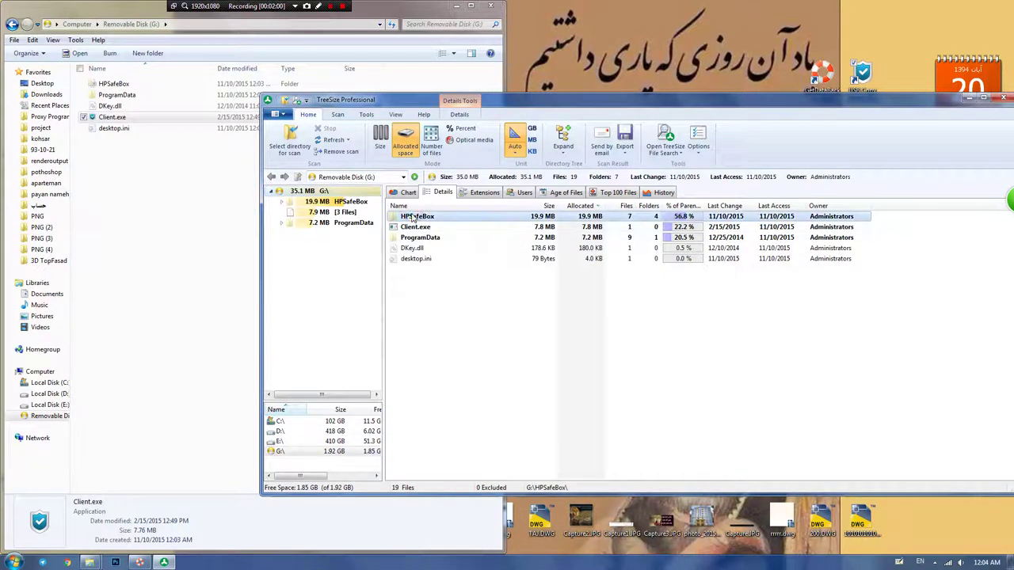
{"action": "double_click", "coordinate": [411, 215]}
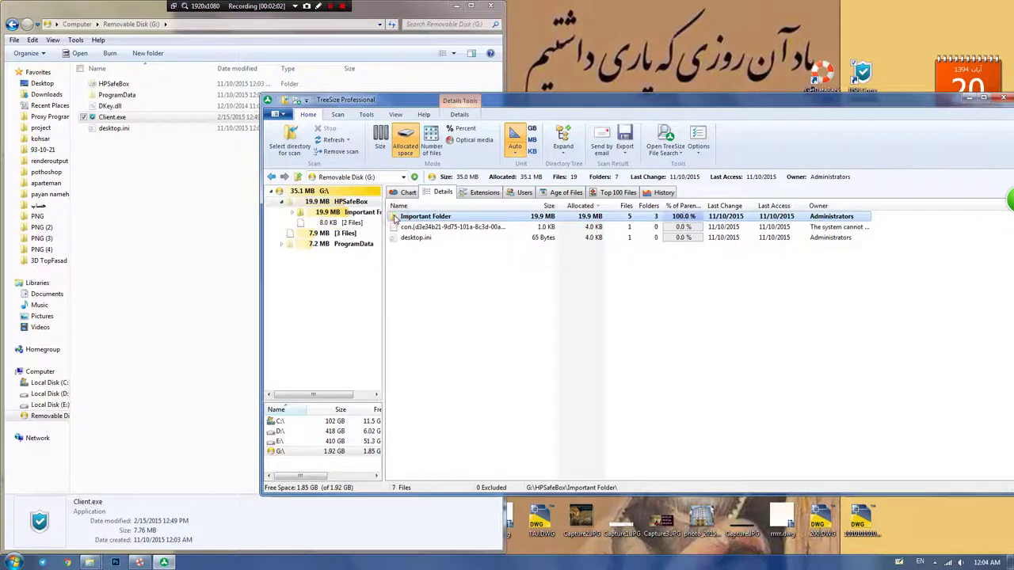
{"action": "double_click", "coordinate": [396, 219]}
{"action": "double_click", "coordinate": [396, 218]}
{"action": "double_click", "coordinate": [396, 219]}
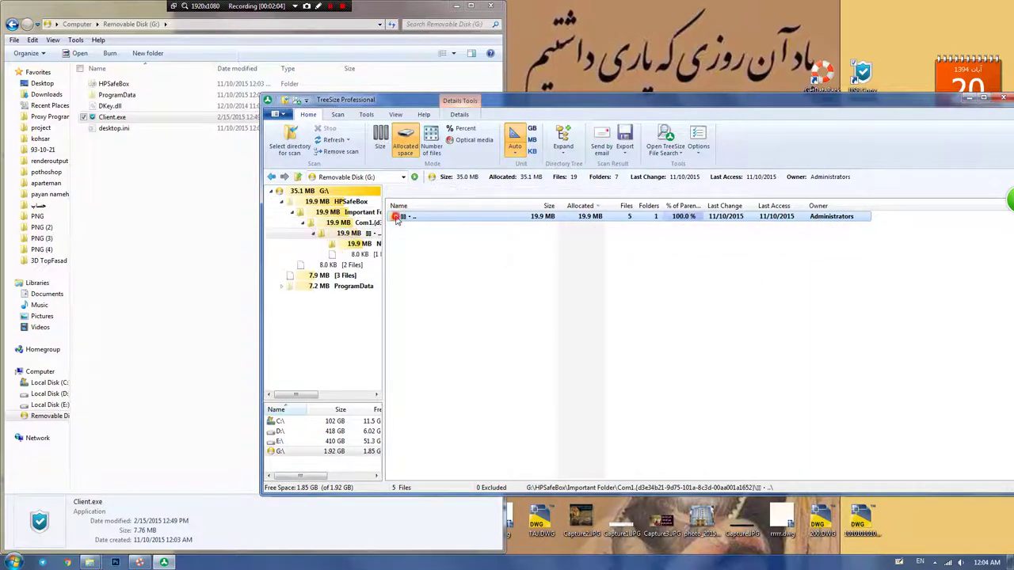
{"action": "double_click", "coordinate": [396, 217]}
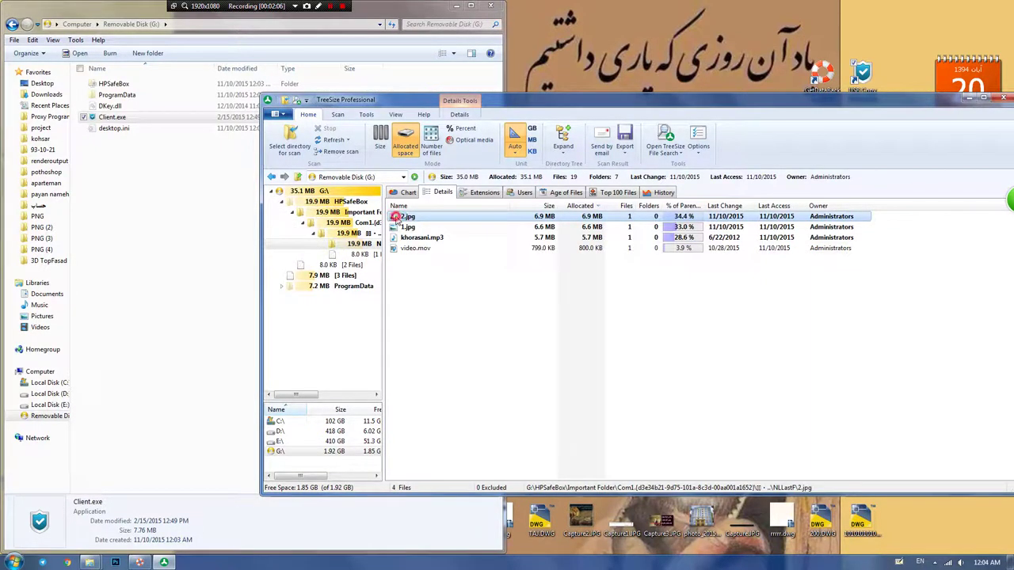
{"action": "double_click", "coordinate": [396, 217]}
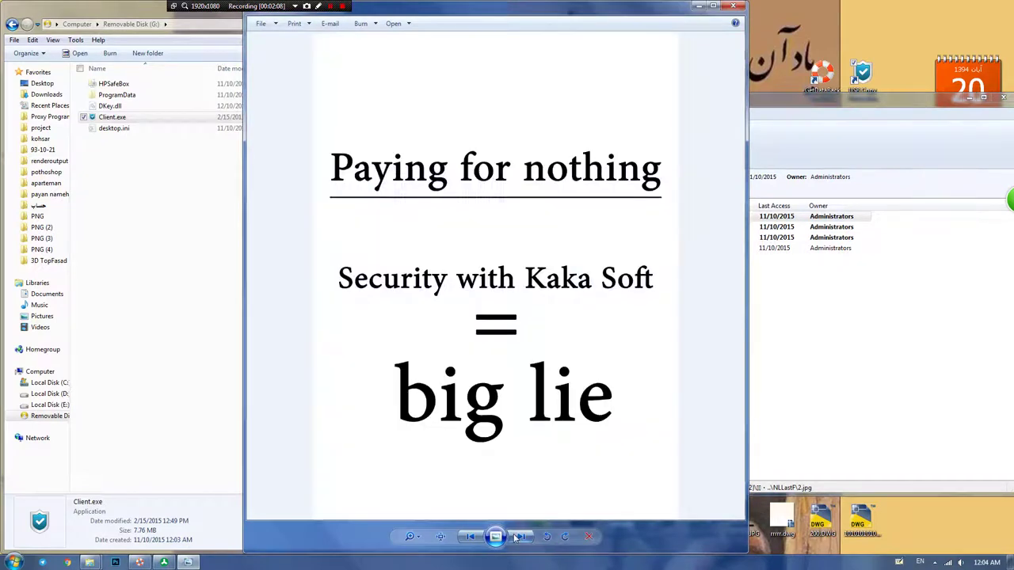
Step: View the next recovered image, play khorasani.mp3 and video.mov, then close TreeSize
{"action": "left_click", "coordinate": [516, 537]}
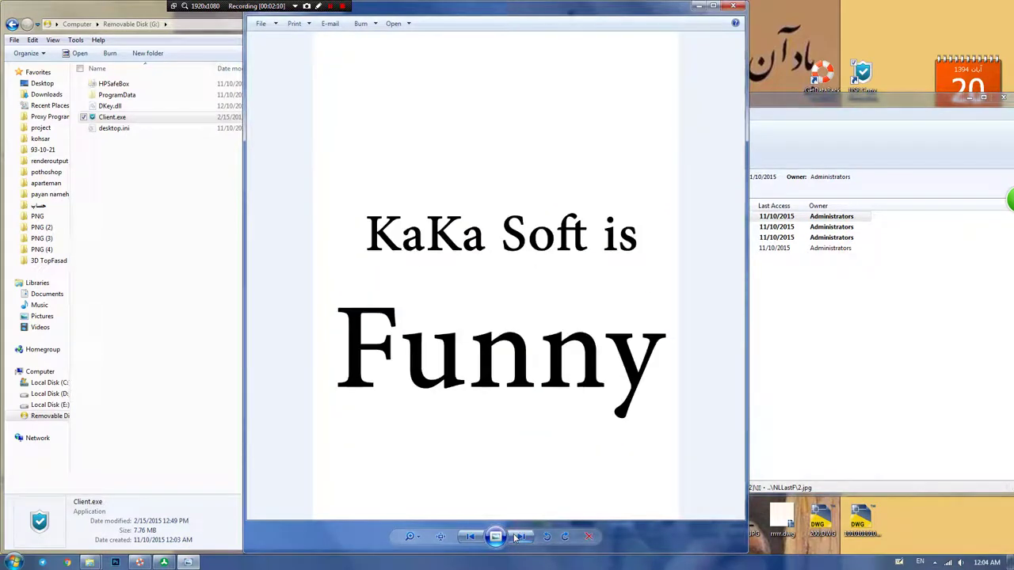
{"action": "left_click", "coordinate": [733, 5]}
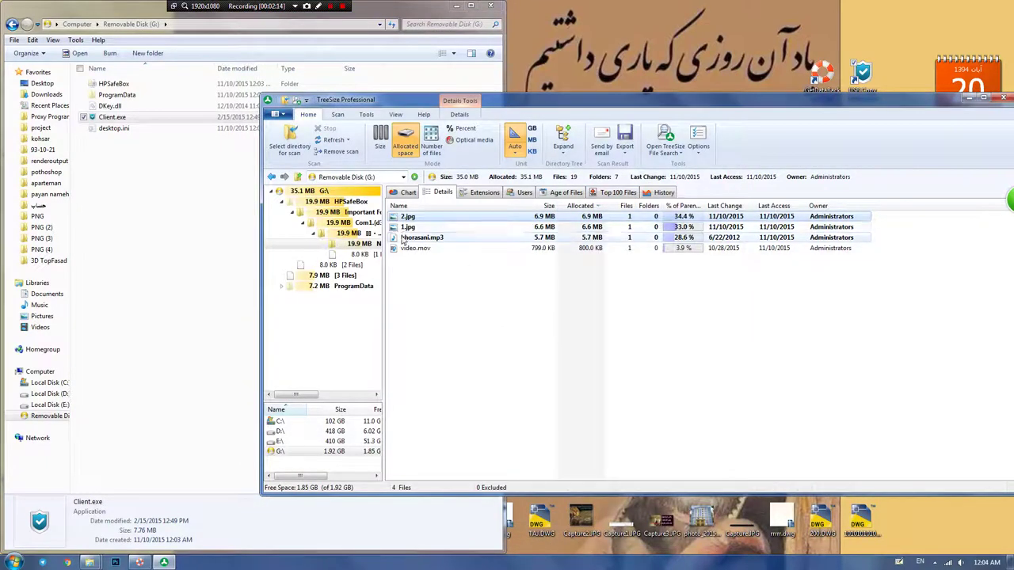
{"action": "double_click", "coordinate": [403, 237]}
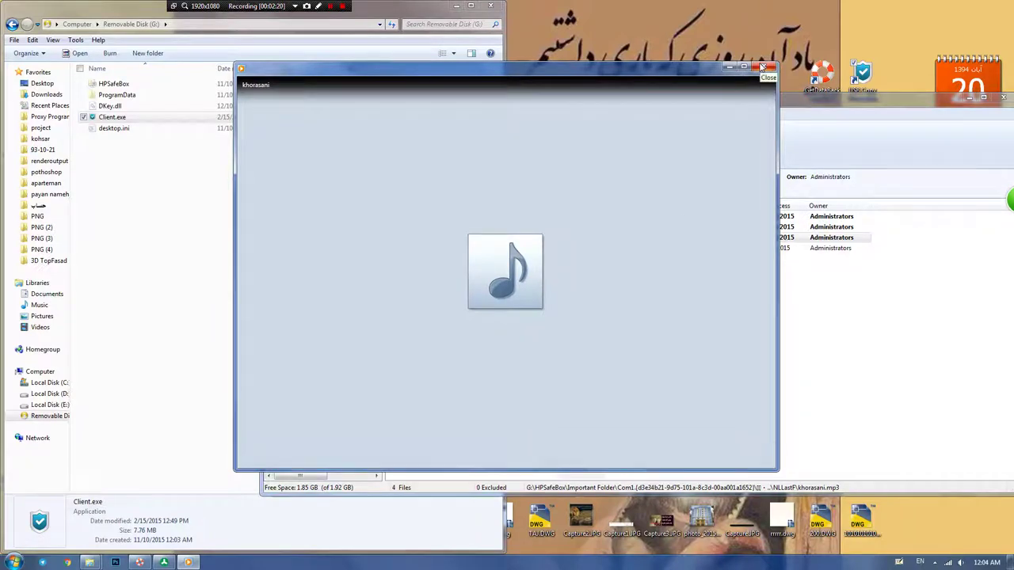
{"action": "left_click", "coordinate": [762, 67]}
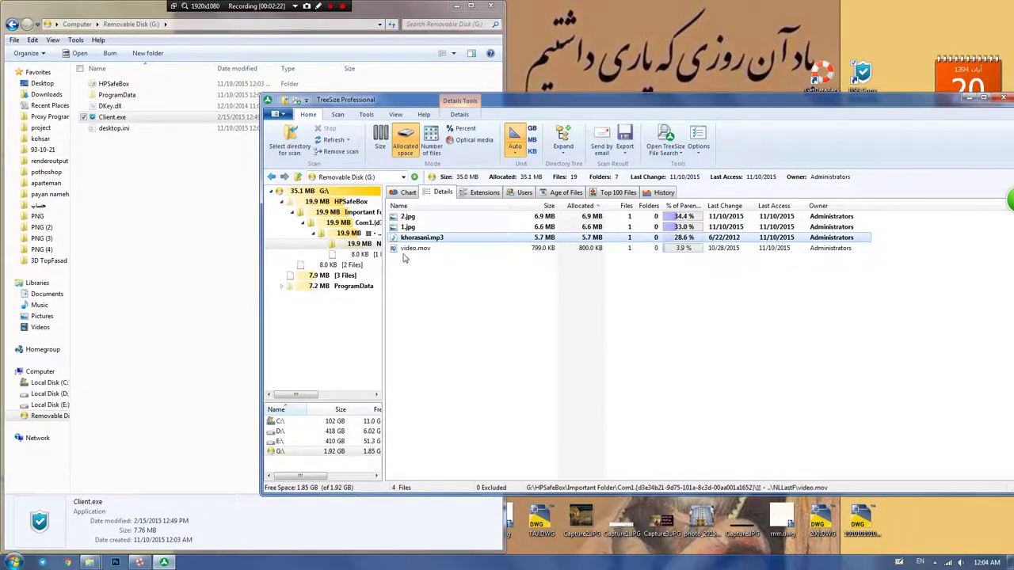
{"action": "left_click", "coordinate": [406, 250]}
{"action": "double_click", "coordinate": [409, 252]}
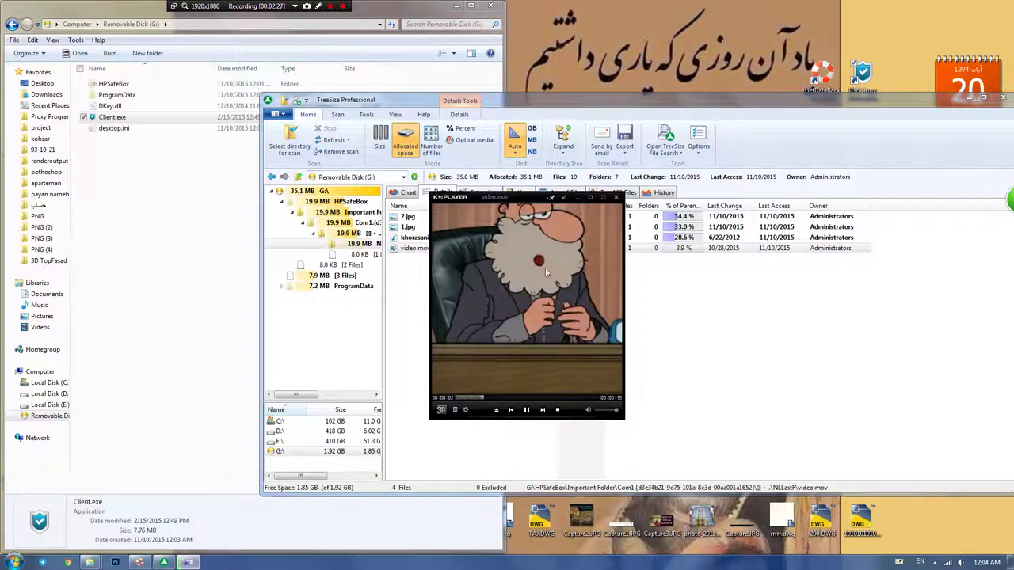
{"action": "left_click", "coordinate": [617, 198]}
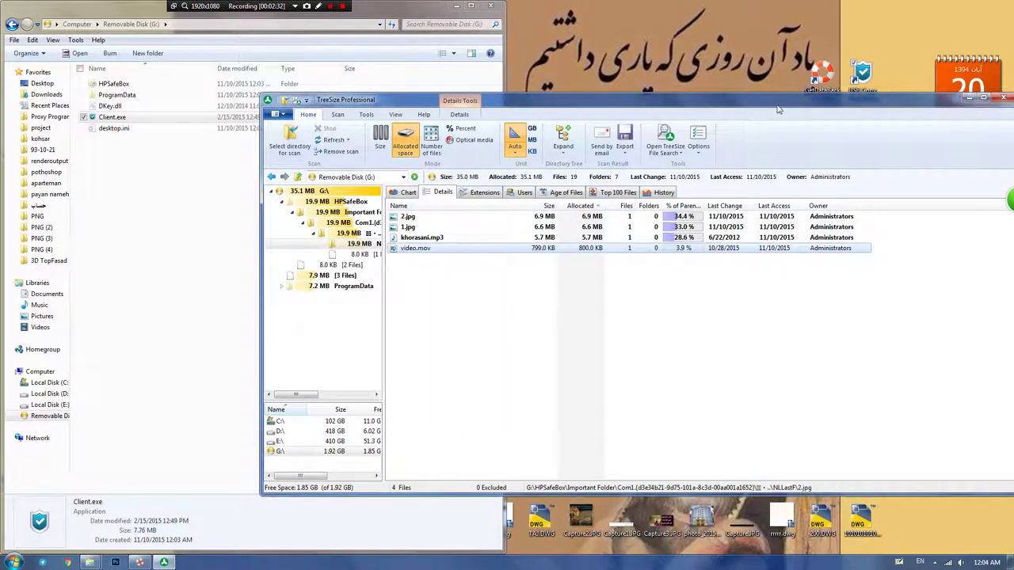
{"action": "left_click", "coordinate": [1004, 99]}
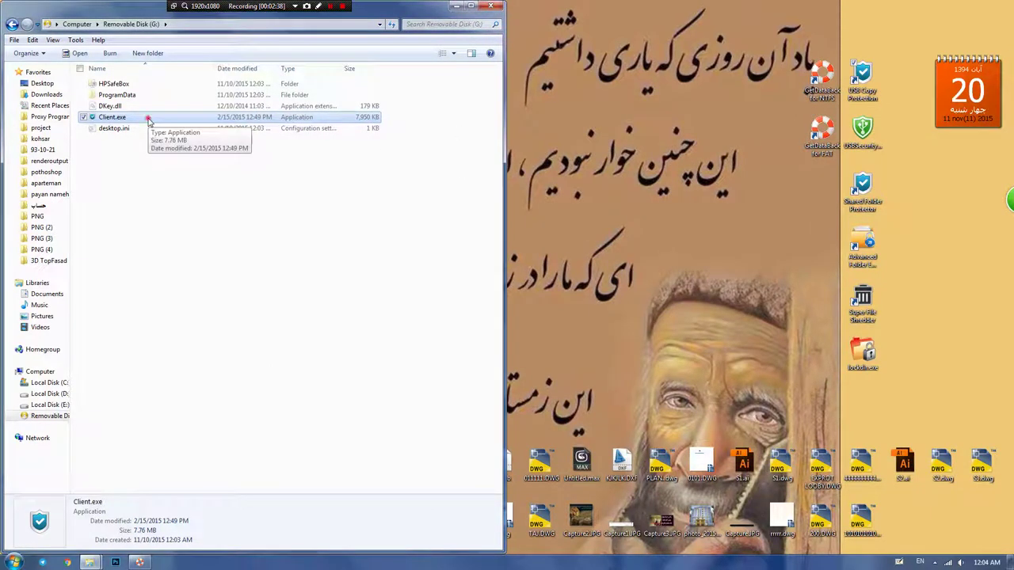
Step: Log in to Client.exe as Admin and choose Manage > Complete Unprotect, confirming the full decrypt
{"action": "double_click", "coordinate": [147, 119]}
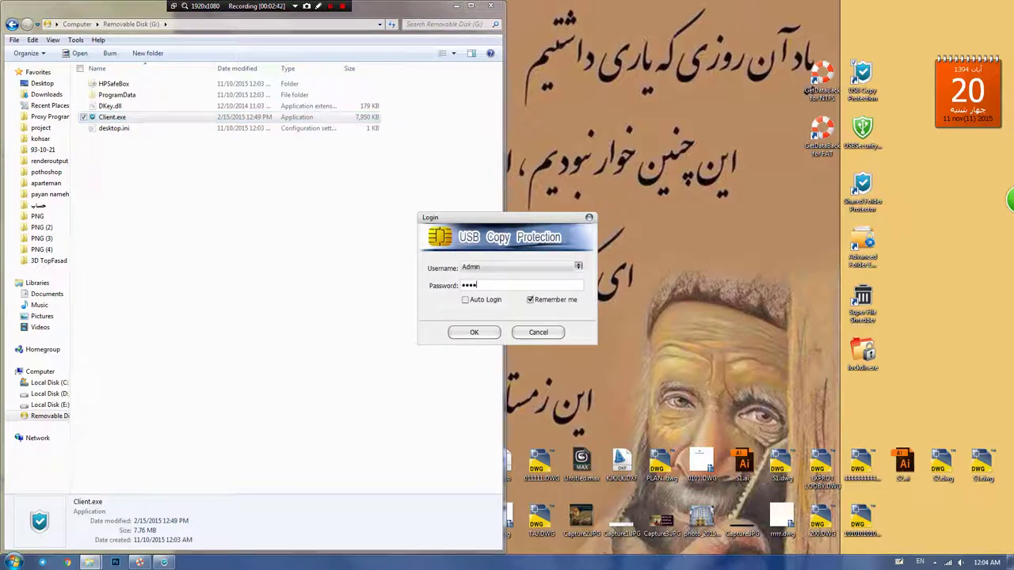
{"action": "left_click", "coordinate": [472, 332]}
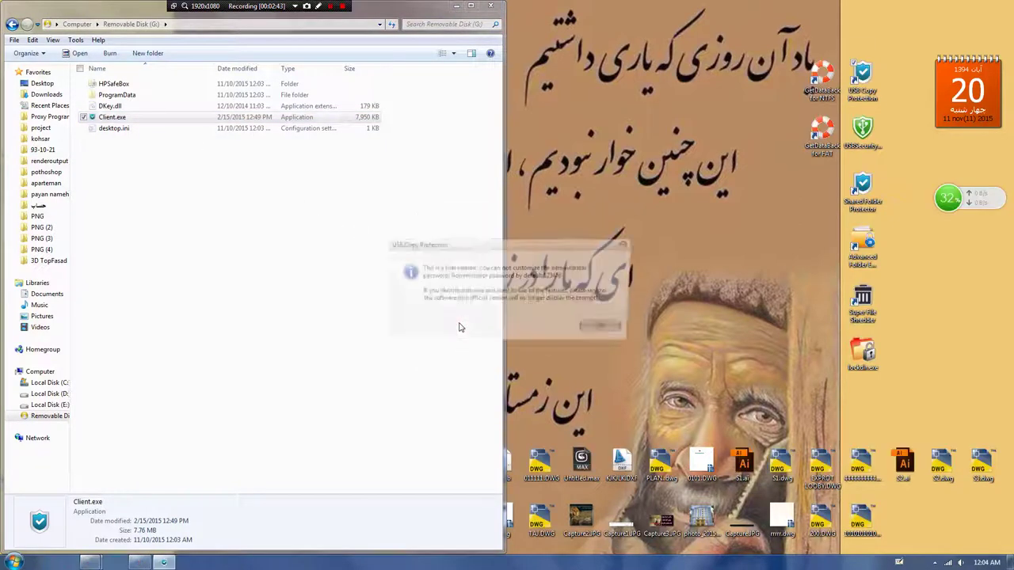
{"action": "left_click", "coordinate": [607, 328]}
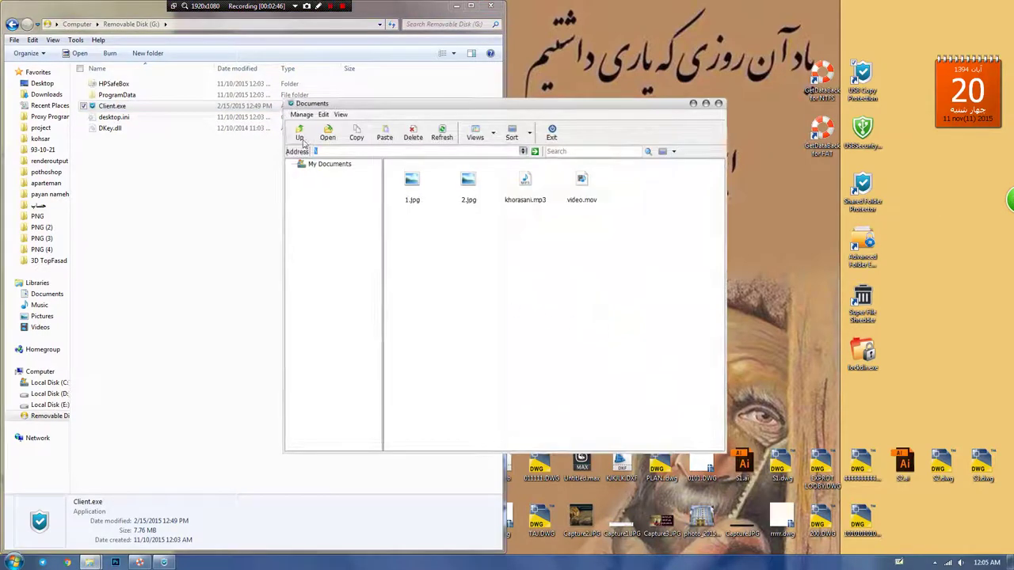
{"action": "left_click", "coordinate": [300, 114]}
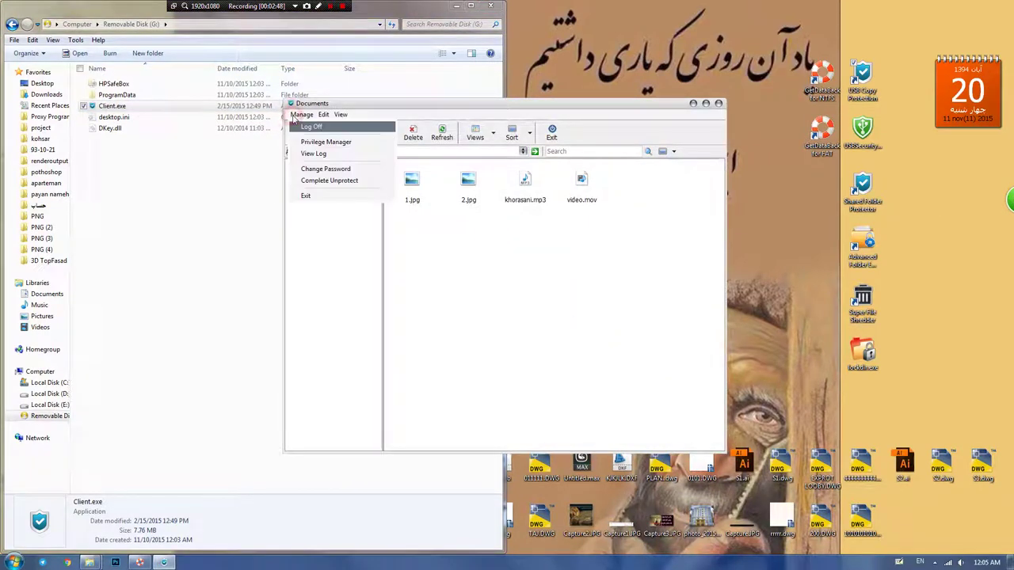
{"action": "left_click", "coordinate": [299, 180]}
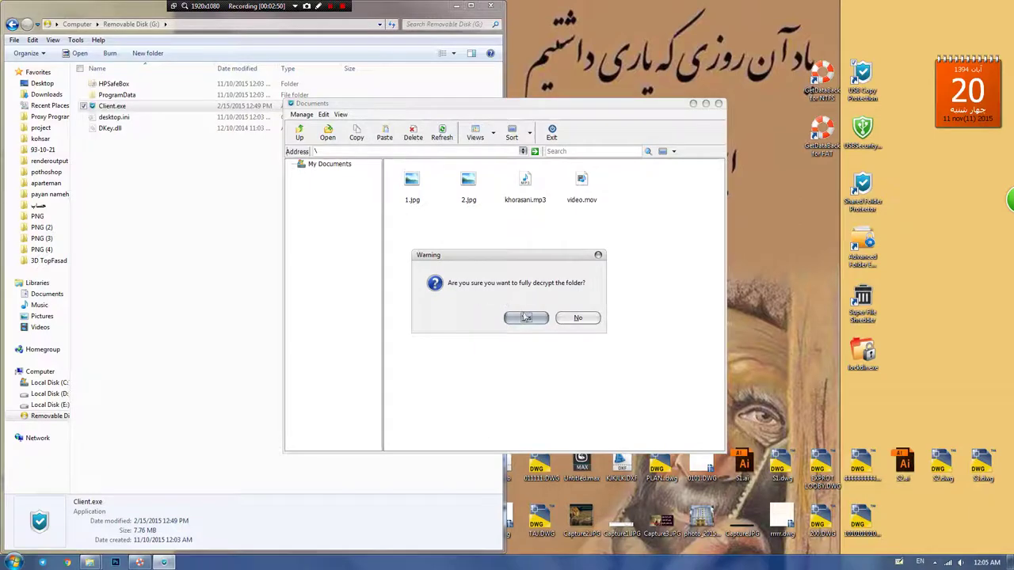
{"action": "left_click", "coordinate": [523, 319]}
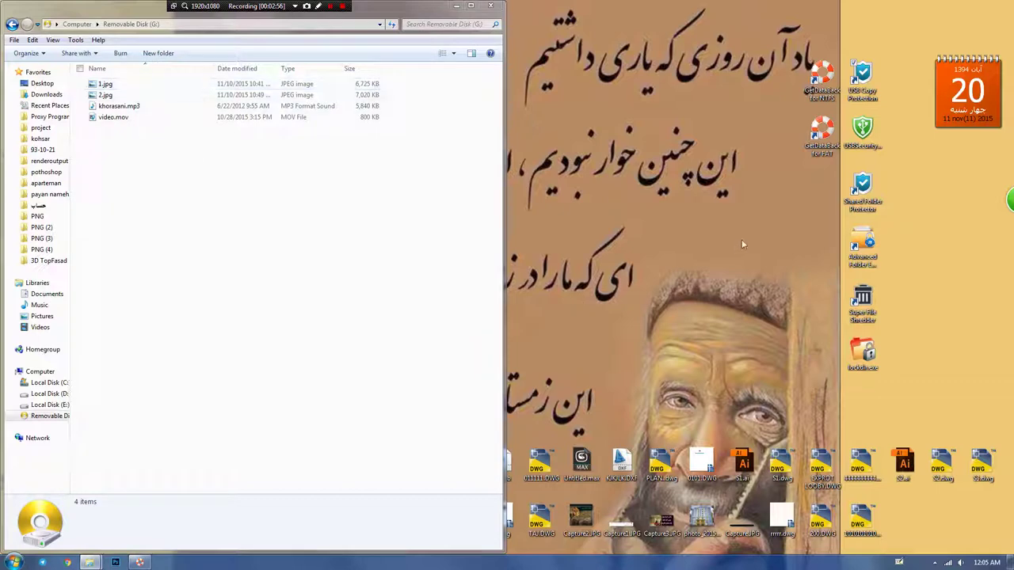
Step: Copy USBSecurity from the desktop onto drive G: and password-protect the drive with it
{"action": "left_click", "coordinate": [861, 130]}
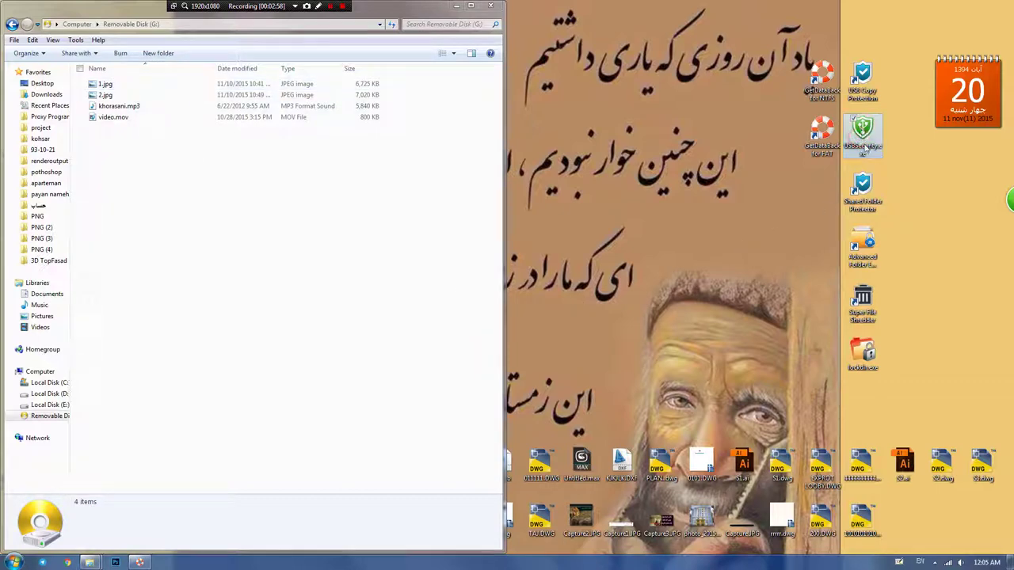
{"action": "left_click_drag", "start_coordinate": [861, 130], "coordinate": [292, 234]}
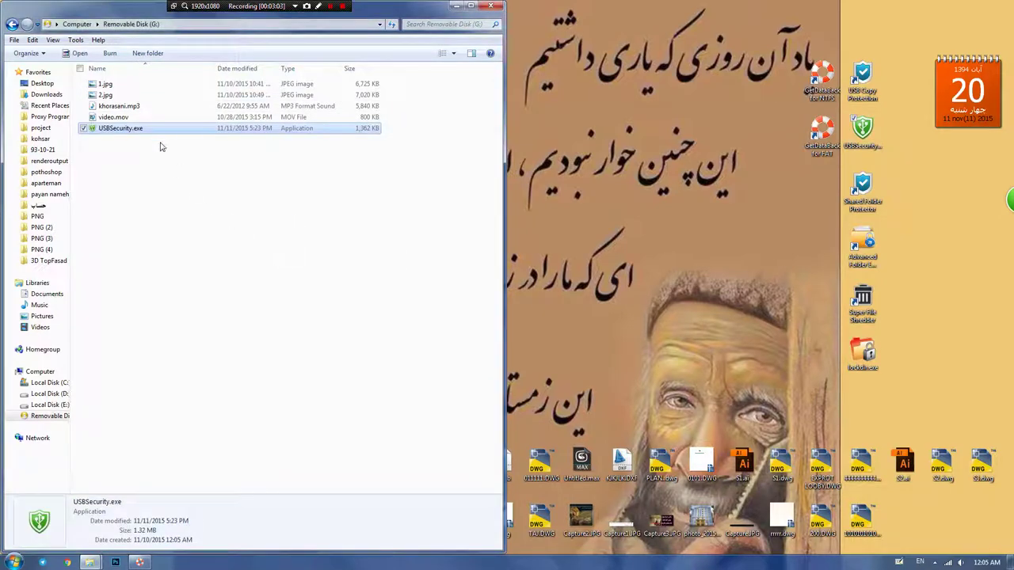
{"action": "double_click", "coordinate": [150, 132]}
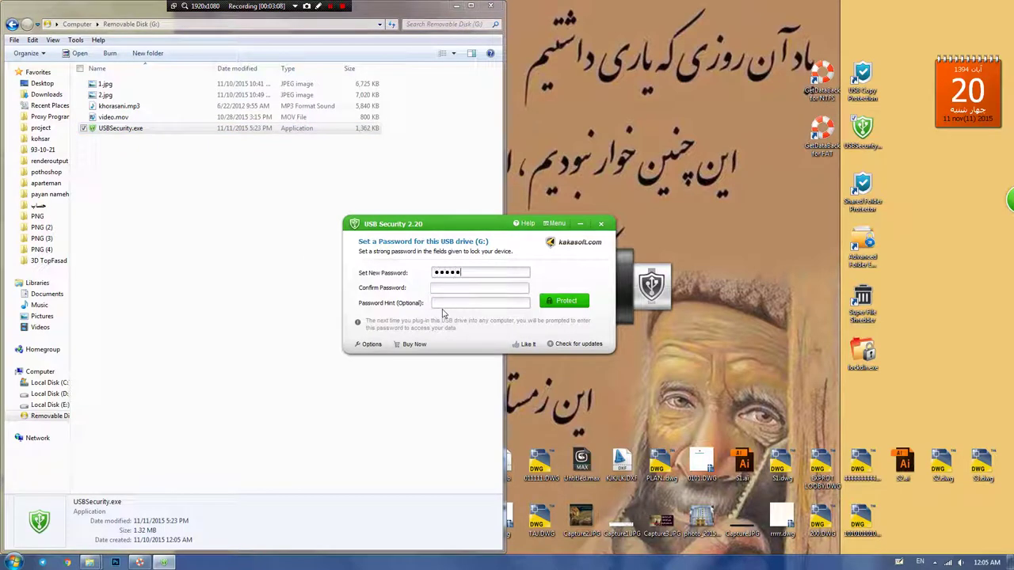
{"action": "type", "text": "12"}
{"action": "left_click", "coordinate": [555, 302]}
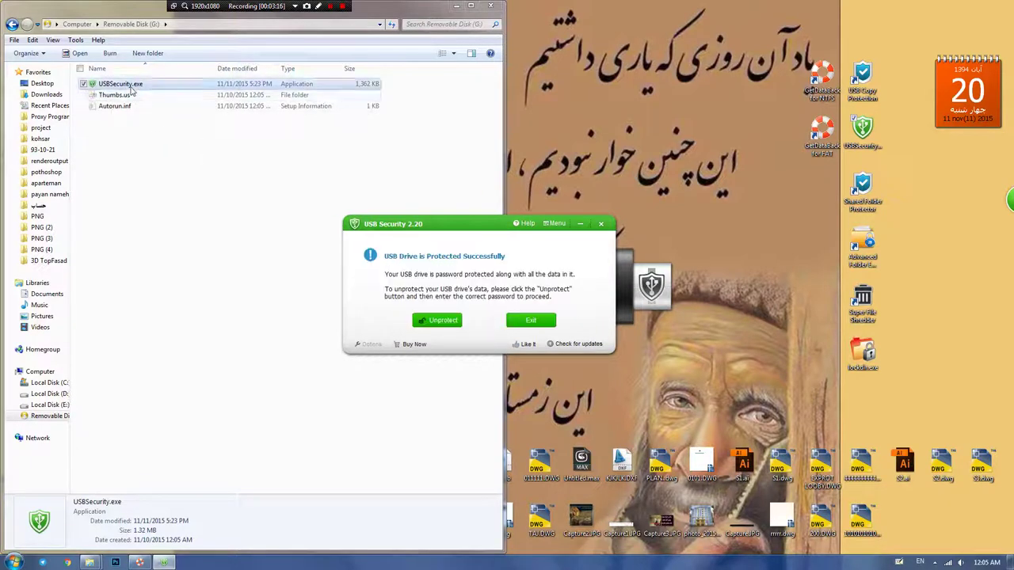
{"action": "left_click", "coordinate": [526, 325]}
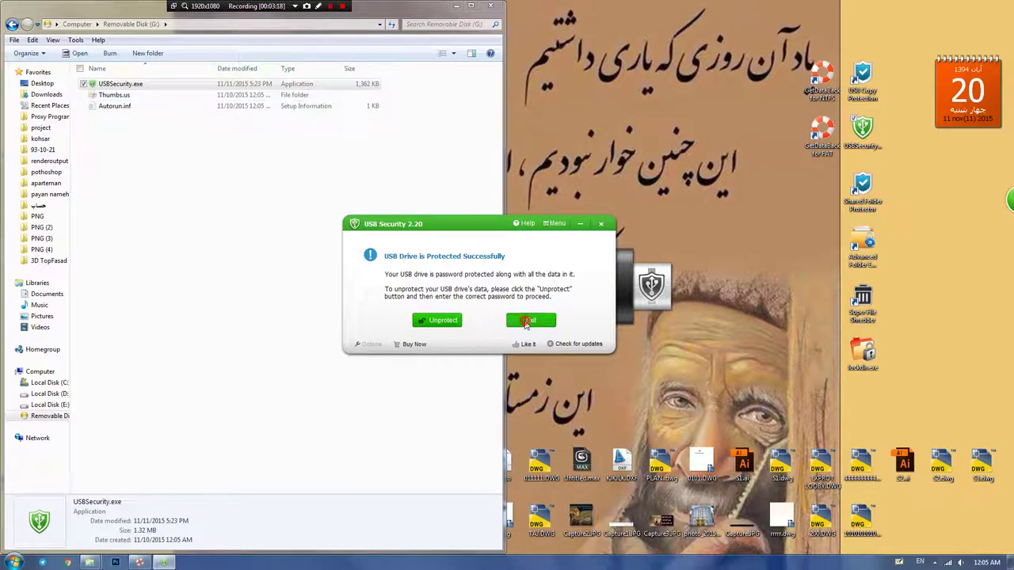
{"action": "left_click", "coordinate": [167, 149]}
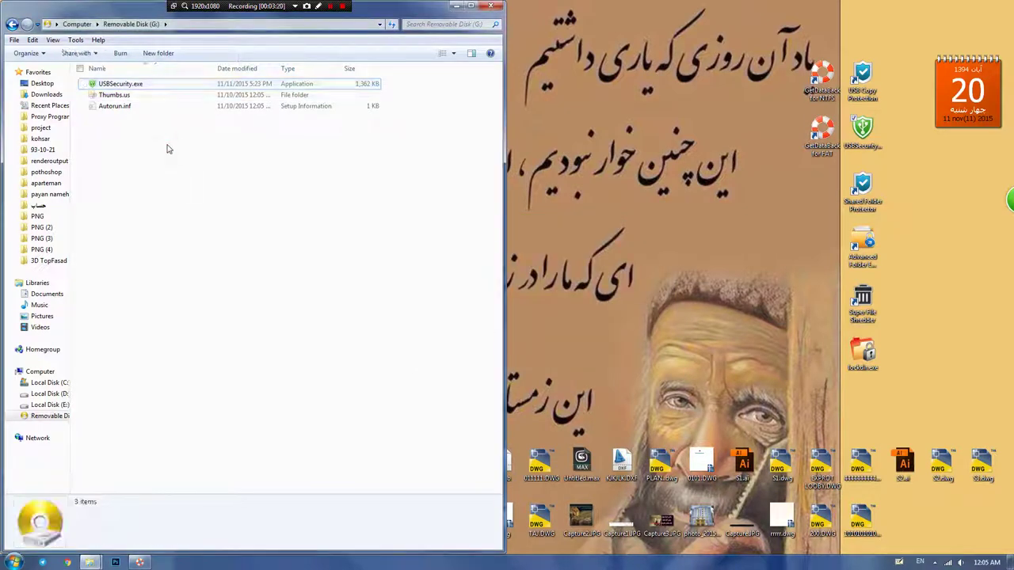
{"action": "left_click", "coordinate": [15, 563]}
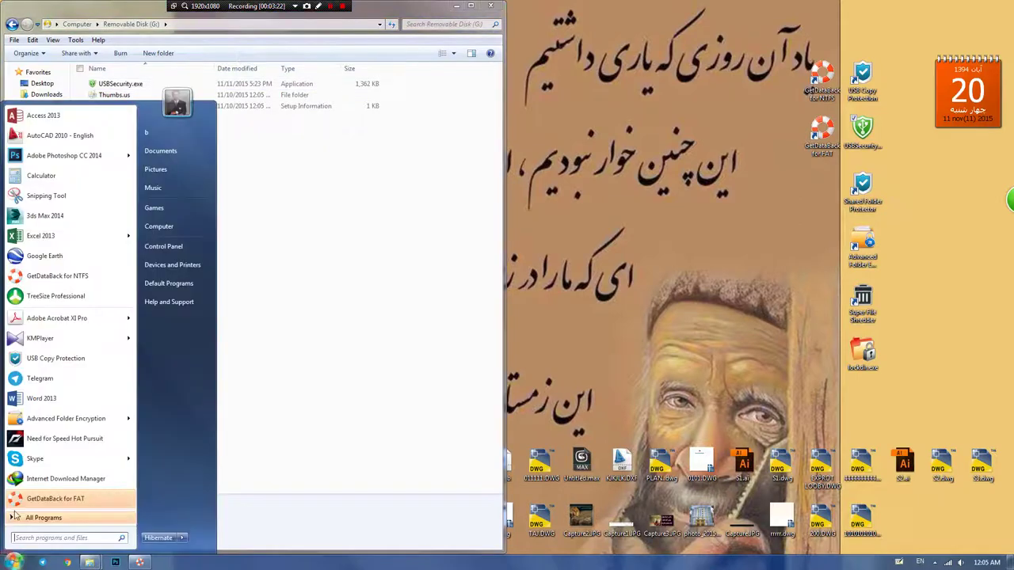
Step: In TreeSize, scan G:, drill through Thumbs.us and com1 to the media, and view both images
{"action": "left_click", "coordinate": [54, 296]}
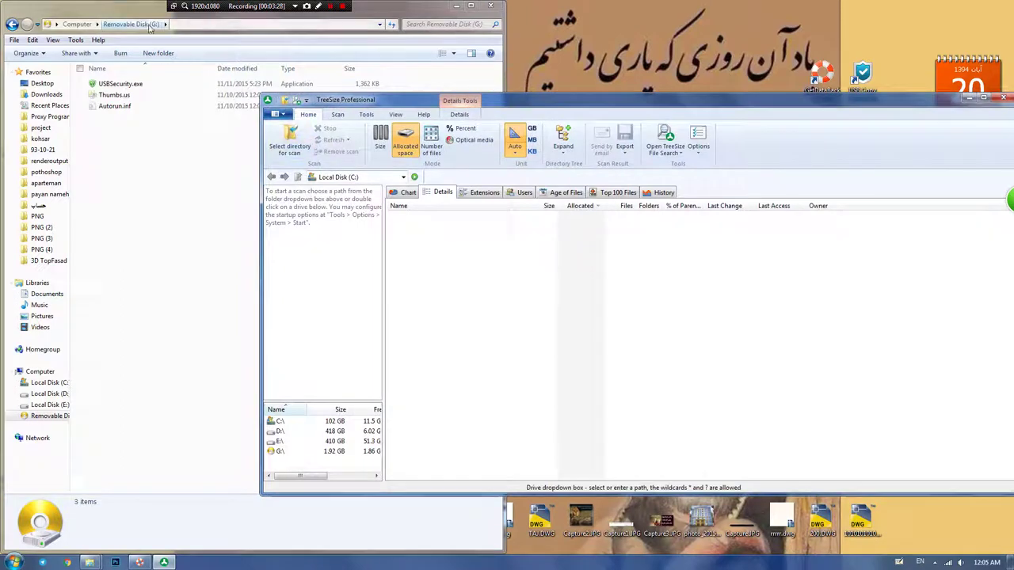
{"action": "double_click", "coordinate": [280, 451]}
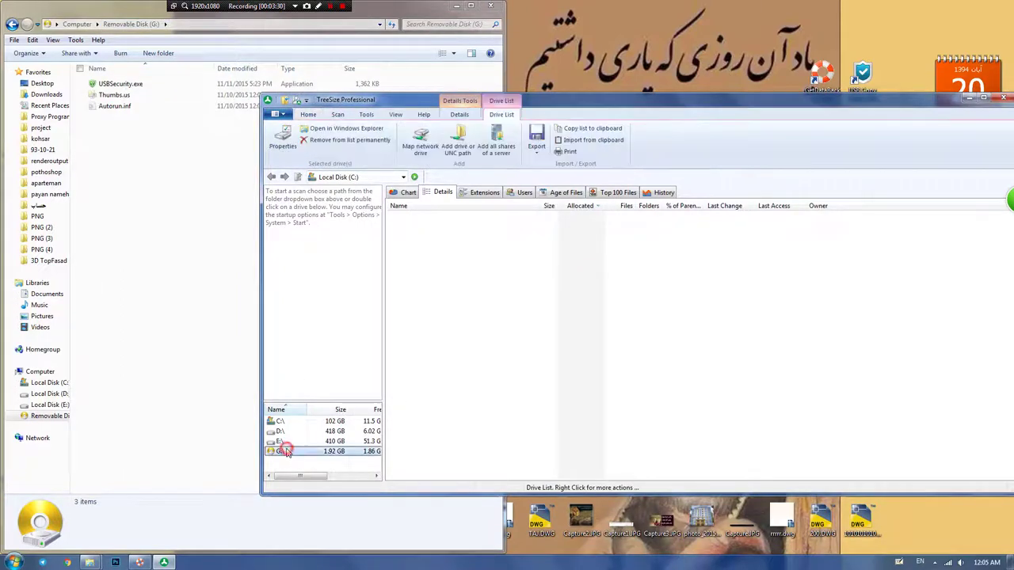
{"action": "double_click", "coordinate": [412, 216]}
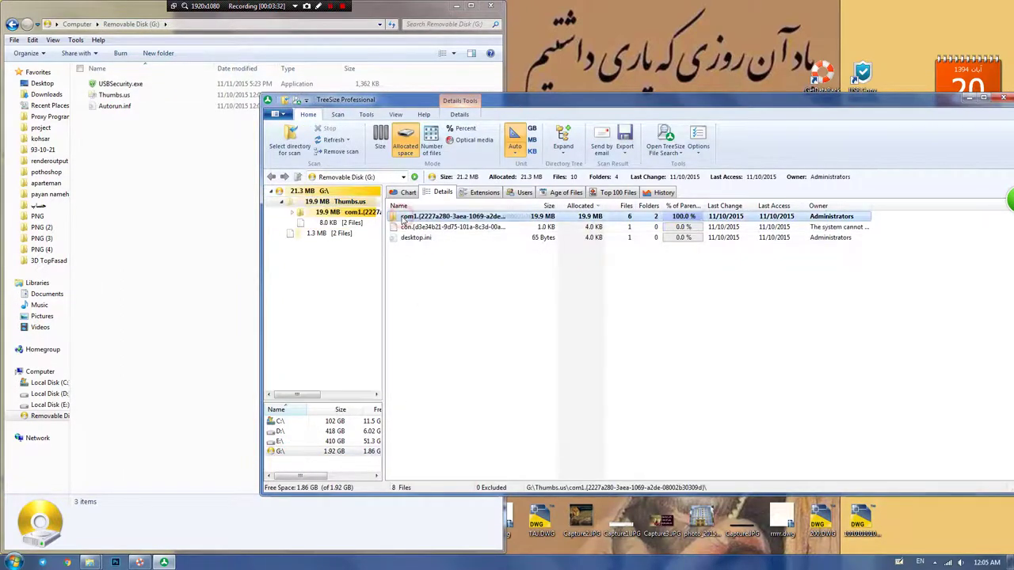
{"action": "double_click", "coordinate": [404, 218]}
{"action": "double_click", "coordinate": [404, 217]}
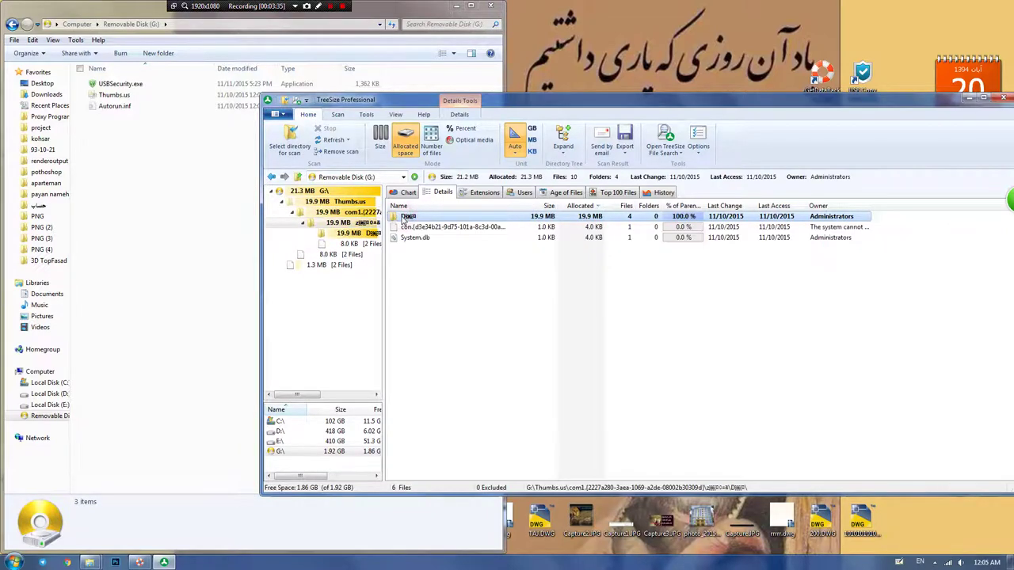
{"action": "double_click", "coordinate": [403, 217]}
{"action": "double_click", "coordinate": [405, 217]}
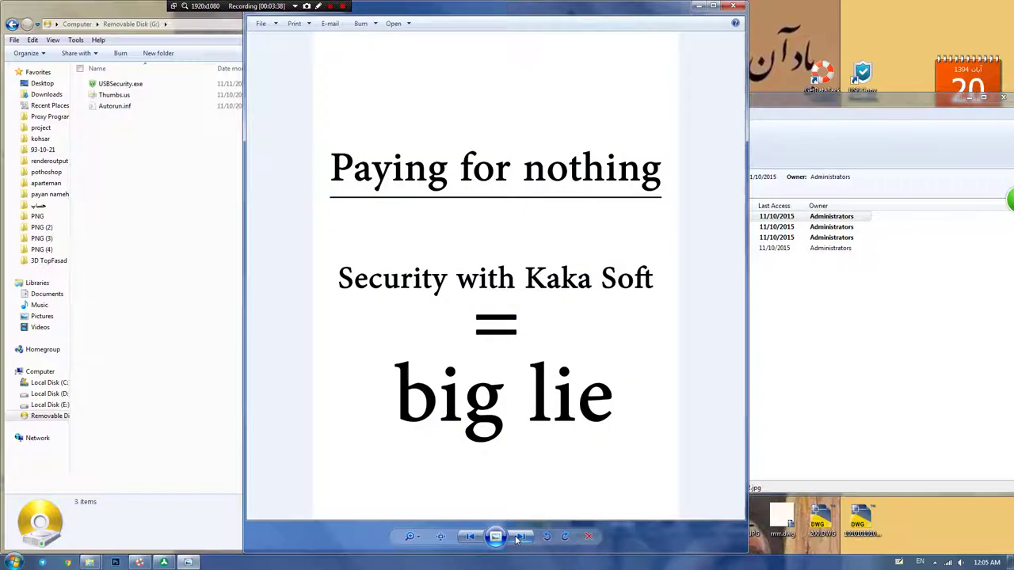
{"action": "left_click", "coordinate": [519, 537]}
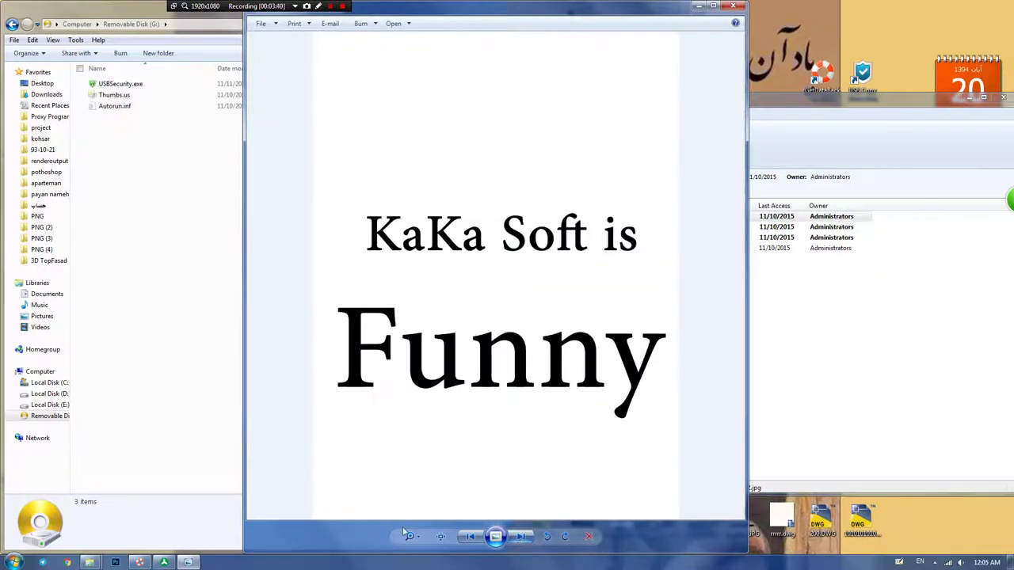
{"action": "left_click", "coordinate": [730, 8]}
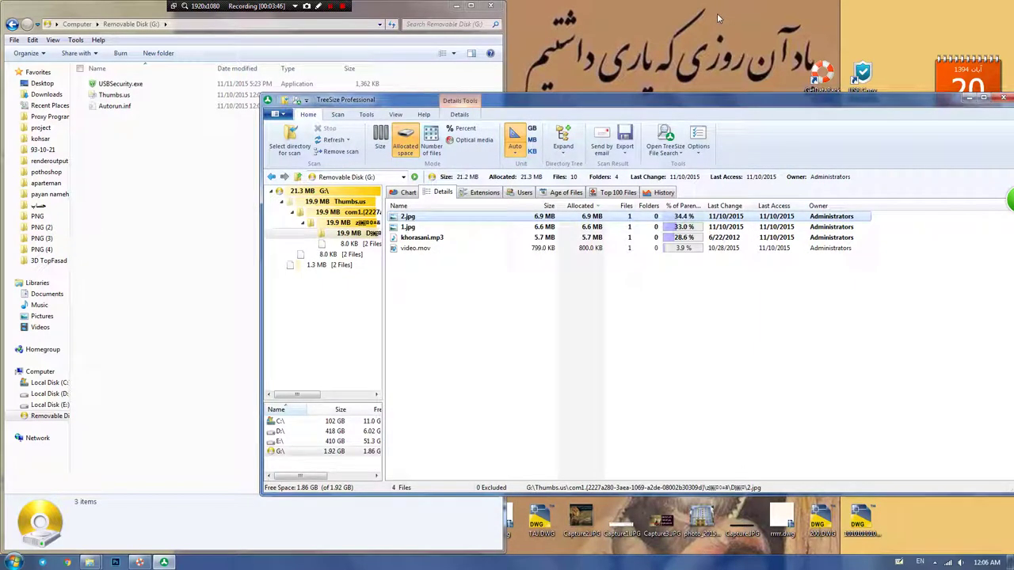
Step: Play the hidden khorasani.mp3 and video.mov, then close TreeSize
{"action": "left_click_drag", "start_coordinate": [875, 104], "coordinate": [744, 141]}
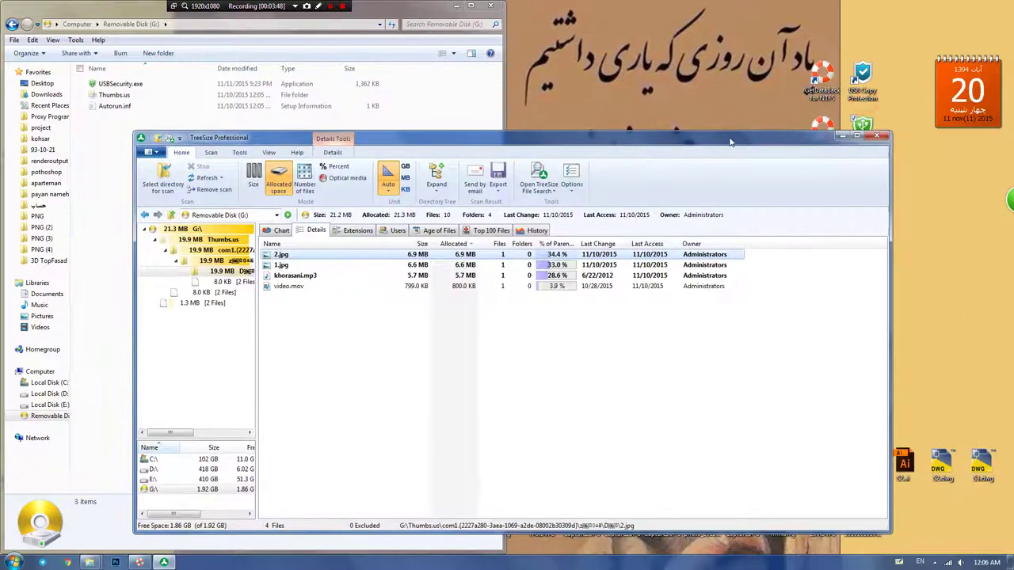
{"action": "double_click", "coordinate": [279, 276]}
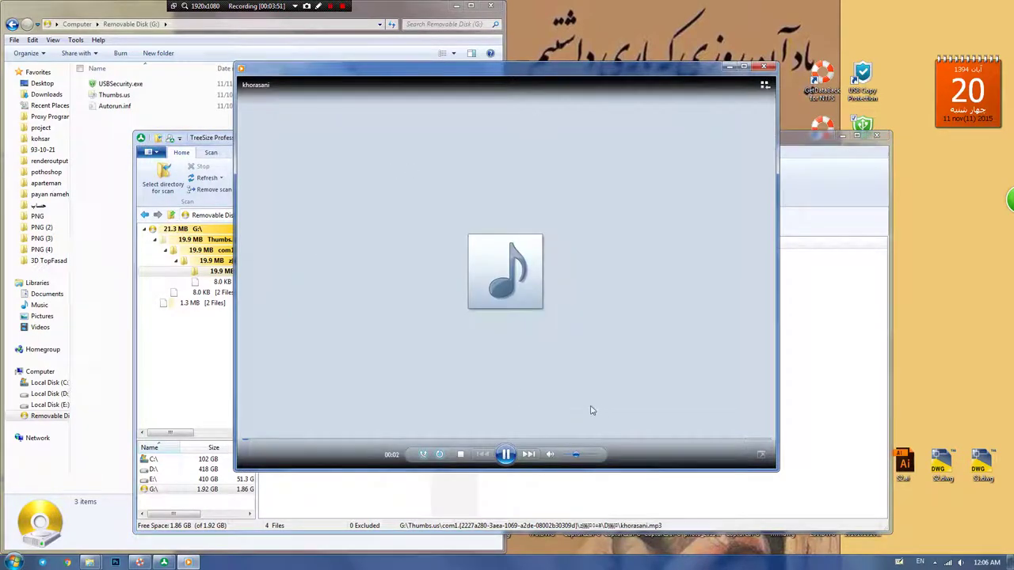
{"action": "left_click", "coordinate": [765, 66]}
{"action": "left_click", "coordinate": [287, 286]}
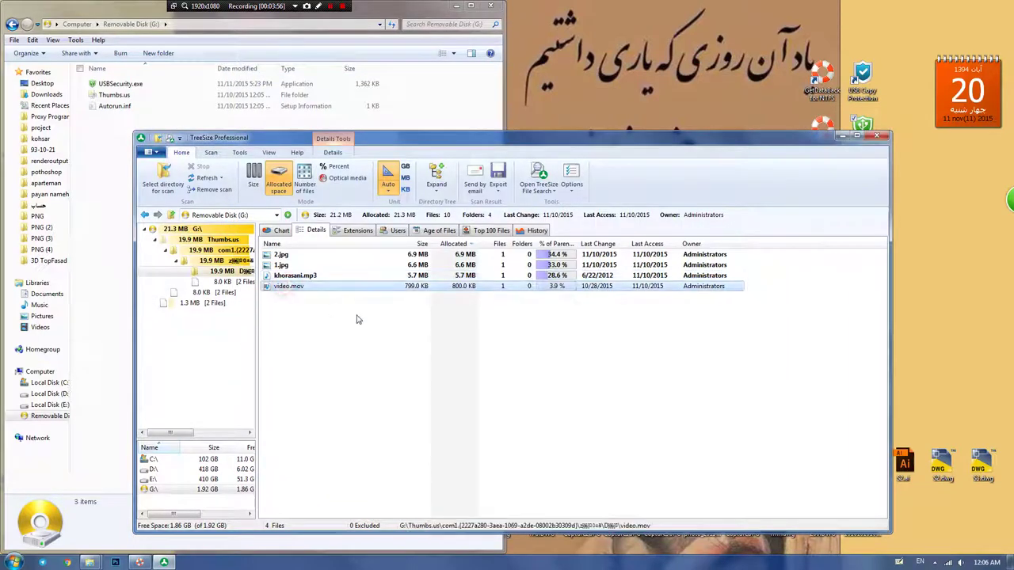
{"action": "key", "text": "Return"}
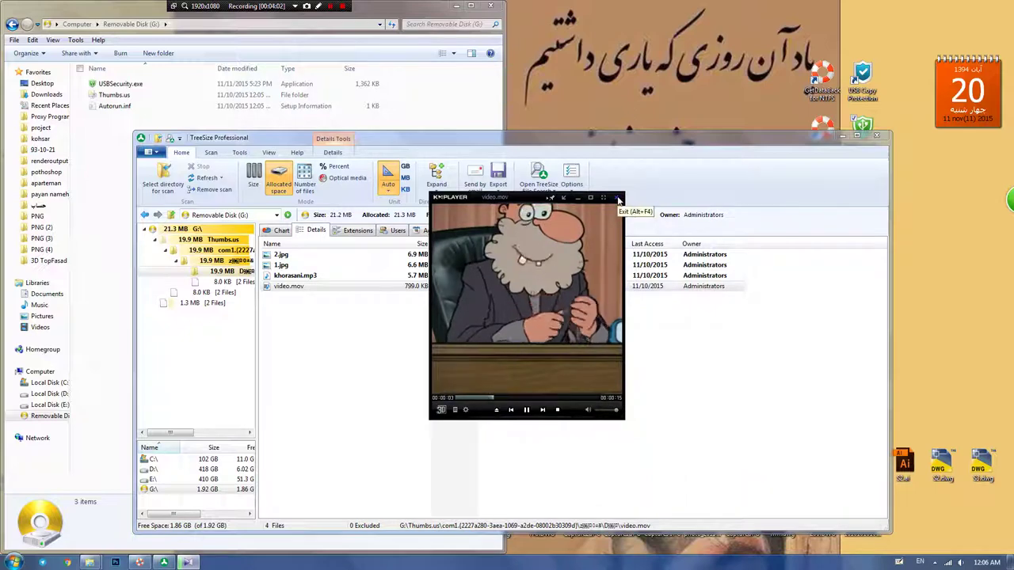
{"action": "left_click", "coordinate": [618, 199]}
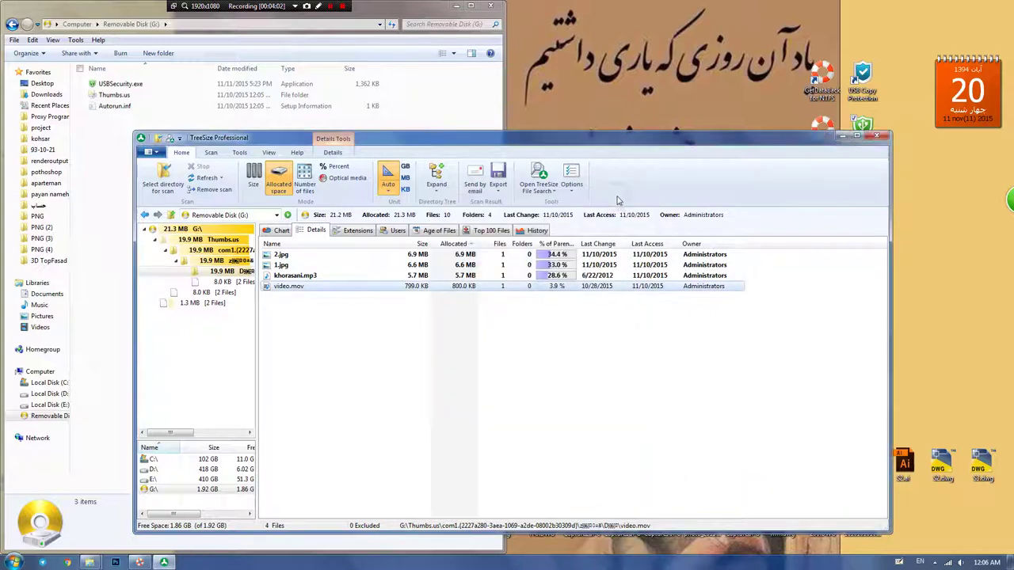
{"action": "left_click", "coordinate": [876, 138]}
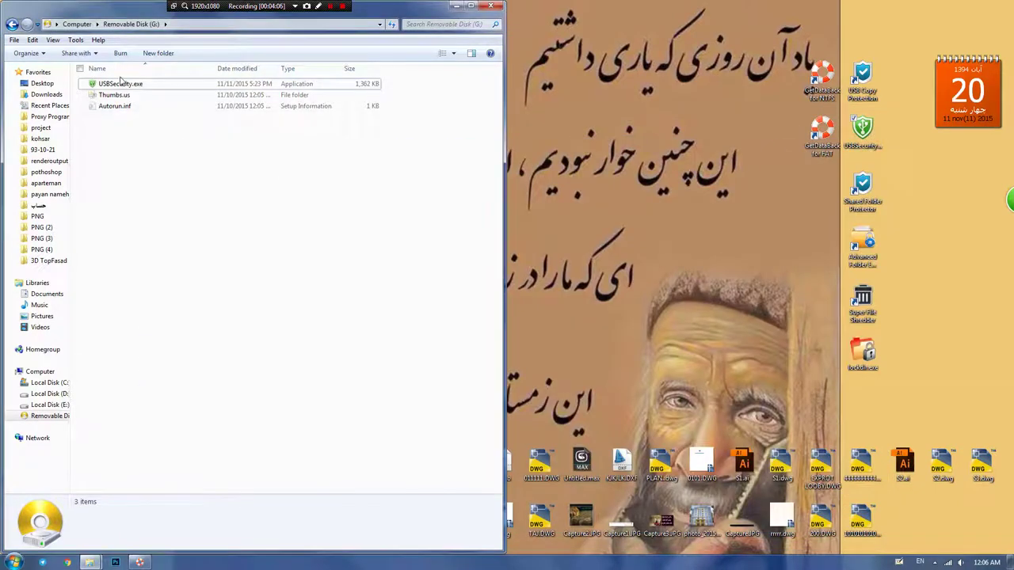
Step: Run USBSecurity.exe, permanently unprotect drive G:, uninstall USB Security and close its feedback page
{"action": "double_click", "coordinate": [121, 84]}
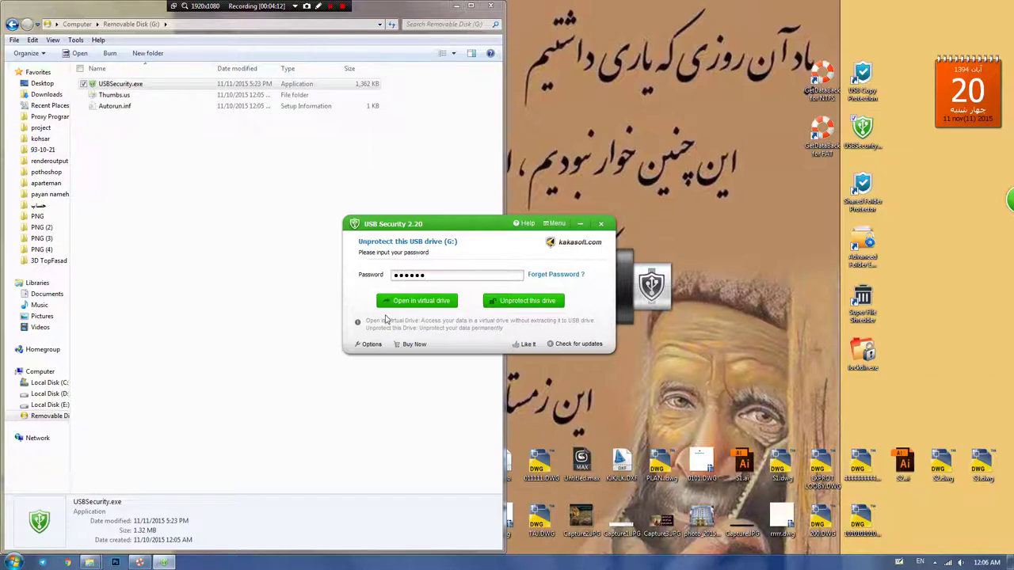
{"action": "left_click", "coordinate": [510, 305]}
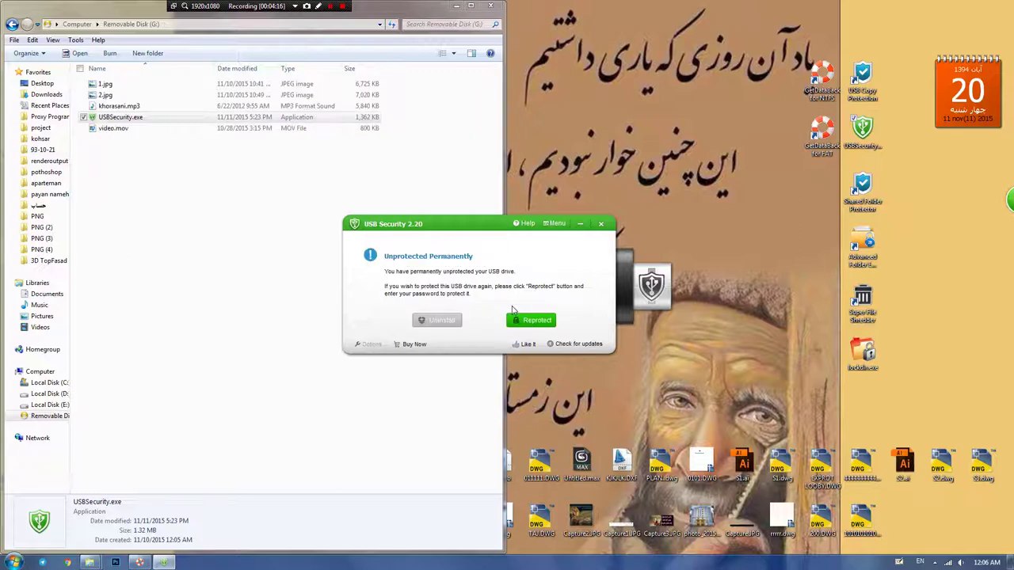
{"action": "left_click", "coordinate": [438, 320]}
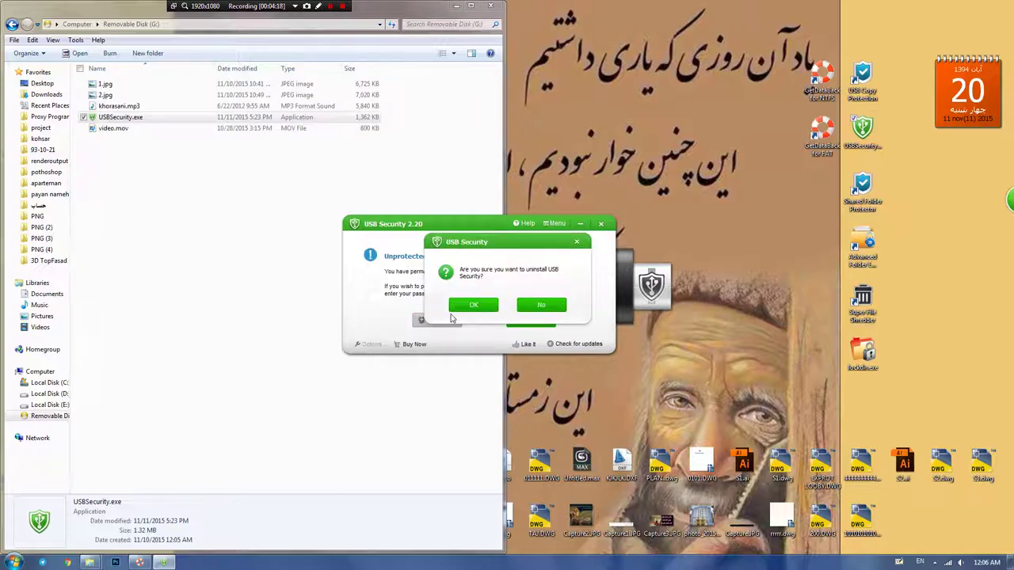
{"action": "left_click", "coordinate": [468, 309]}
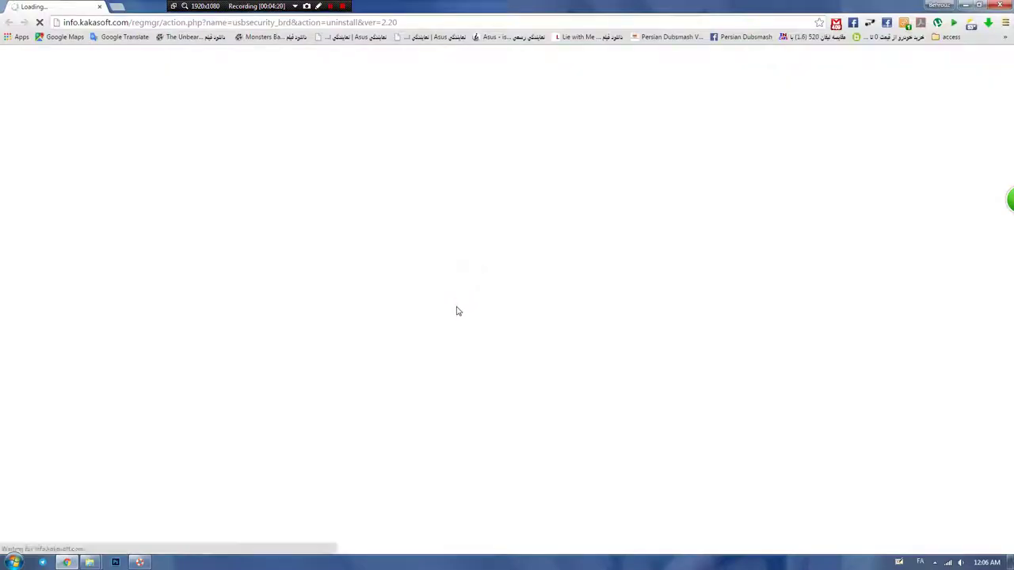
{"action": "left_click", "coordinate": [999, 5]}
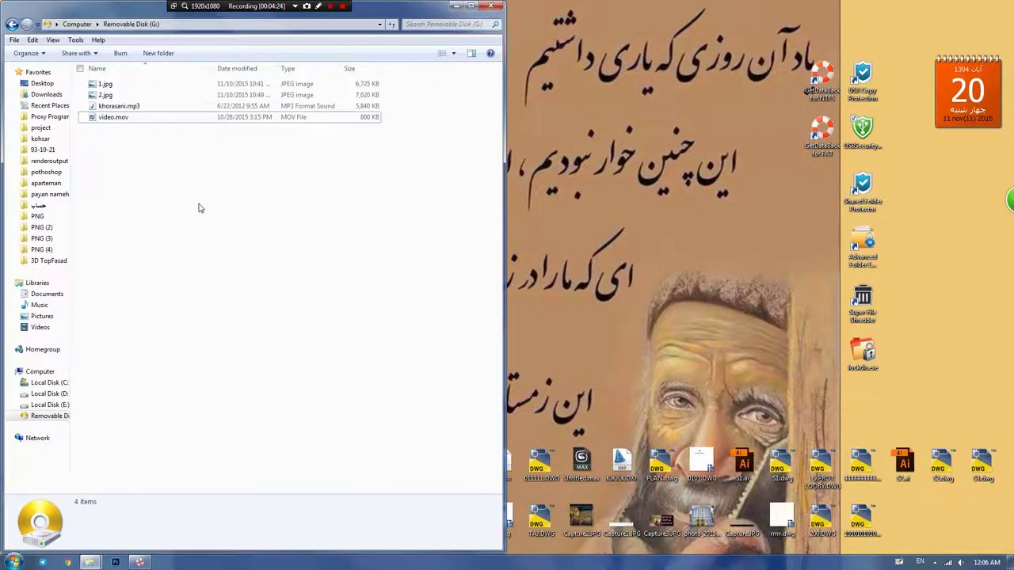
Step: Launch Shared Folder Protector past the trial notice and add Removable Disk (G:) to its protected list
{"action": "left_click", "coordinate": [861, 189]}
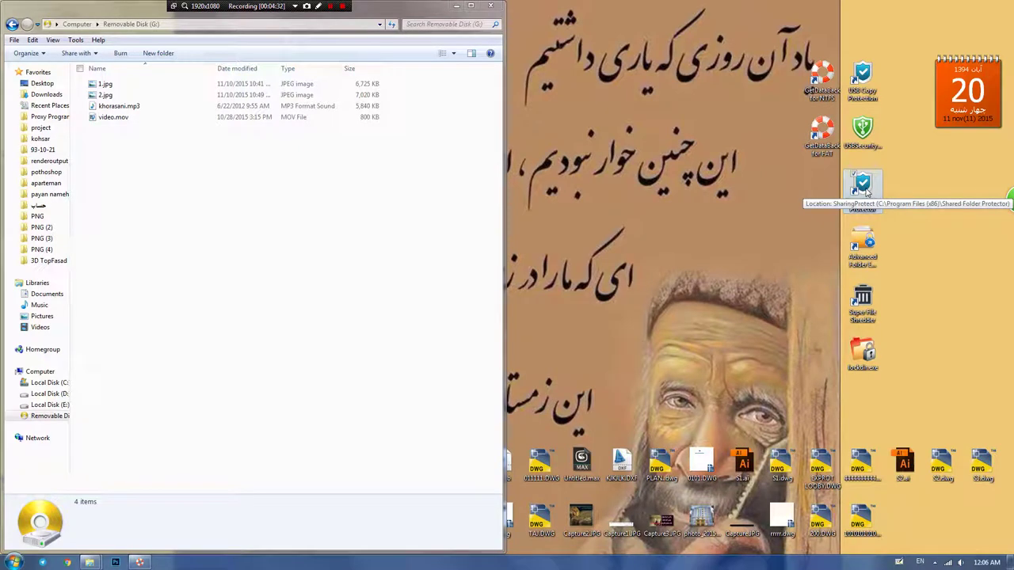
{"action": "double_click", "coordinate": [863, 187]}
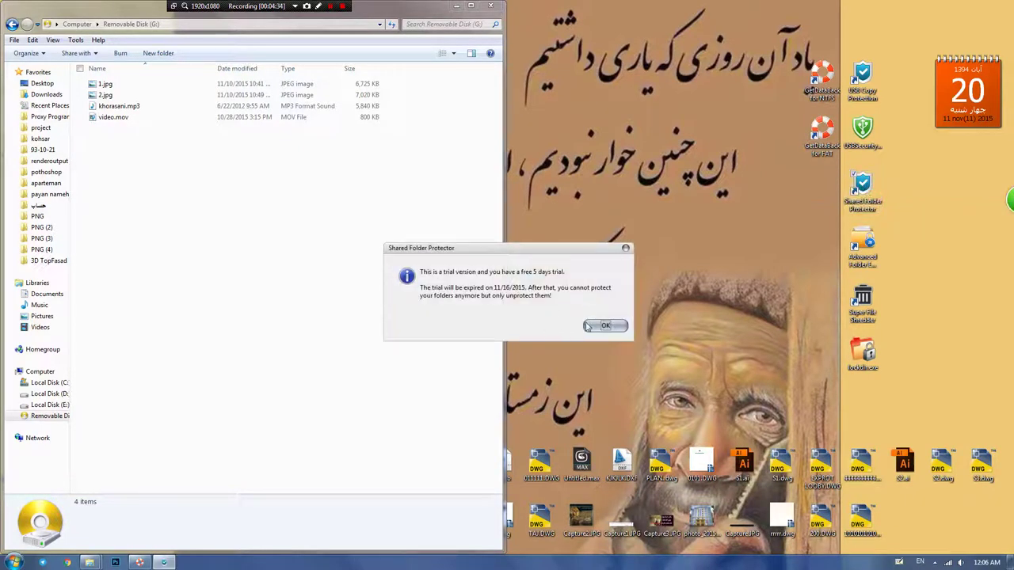
{"action": "left_click", "coordinate": [588, 327]}
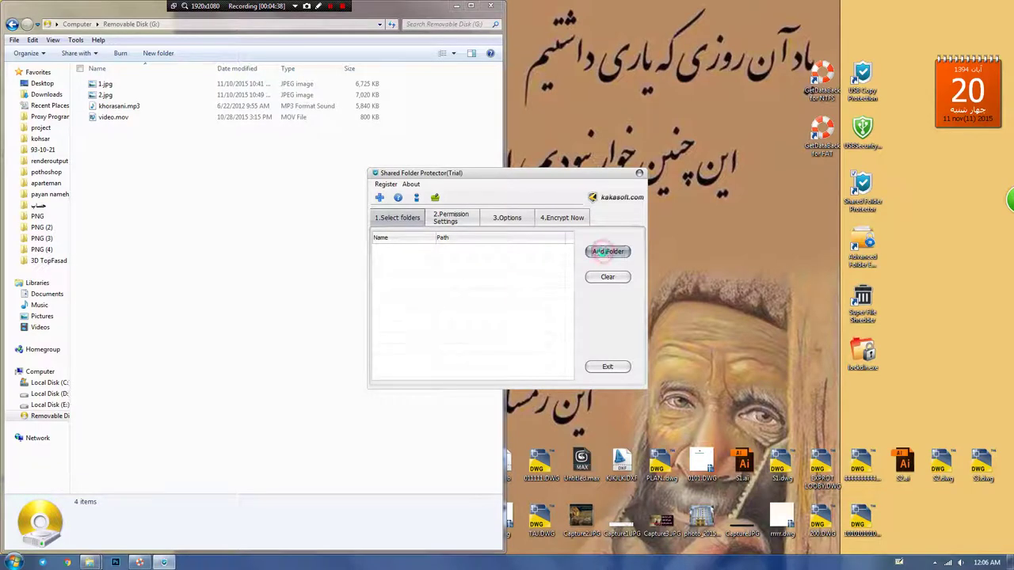
{"action": "left_click", "coordinate": [604, 252]}
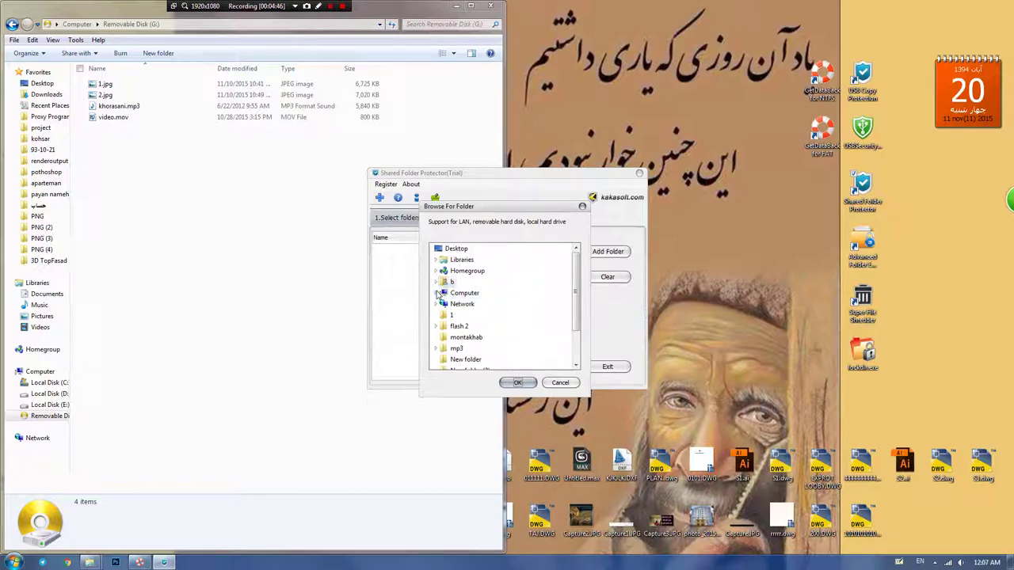
{"action": "left_click", "coordinate": [435, 293]}
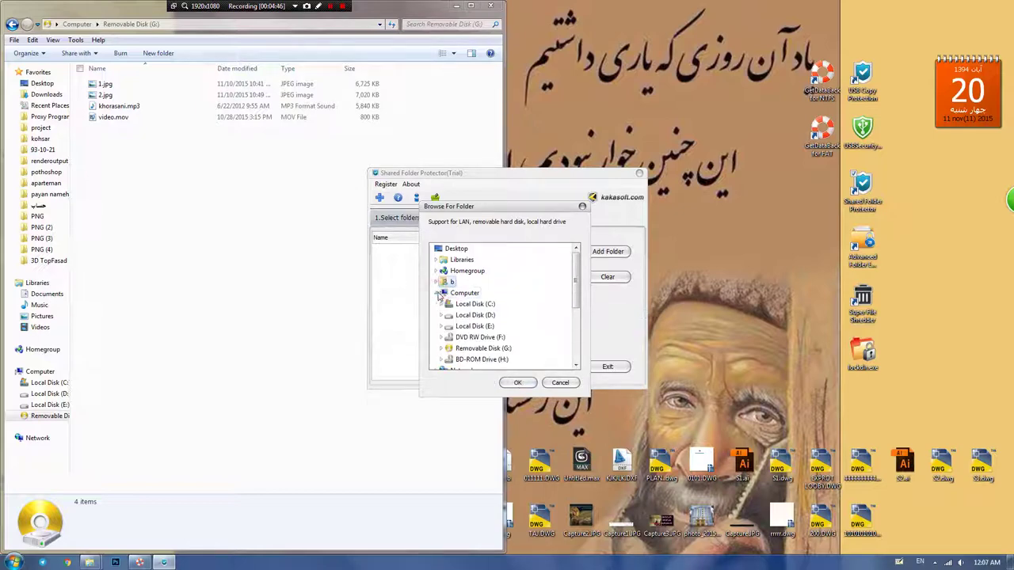
{"action": "left_click", "coordinate": [479, 349]}
{"action": "scroll", "coordinate": [491, 356], "scroll_direction": "down", "scroll_amount": 1}
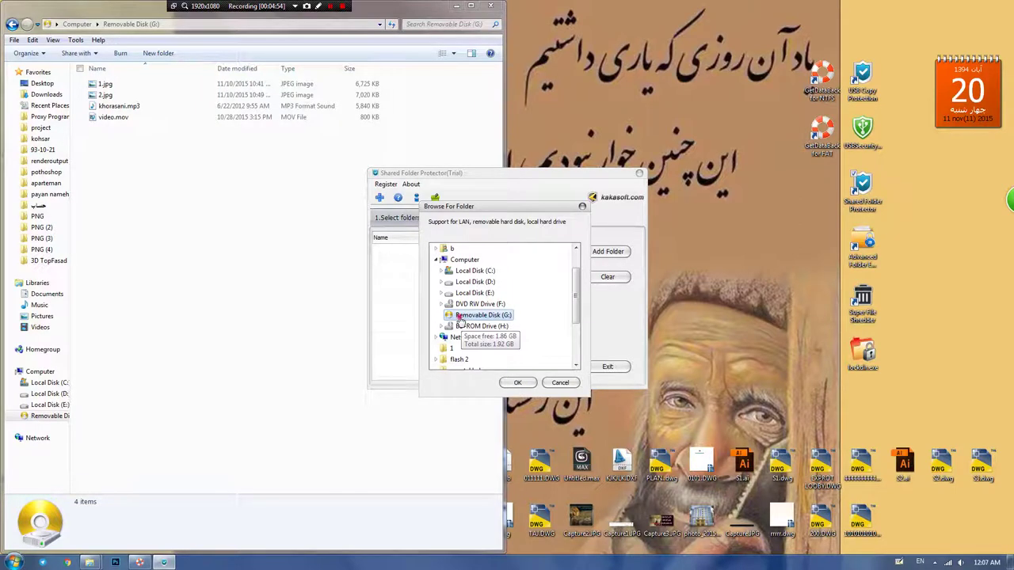
{"action": "left_click", "coordinate": [518, 383]}
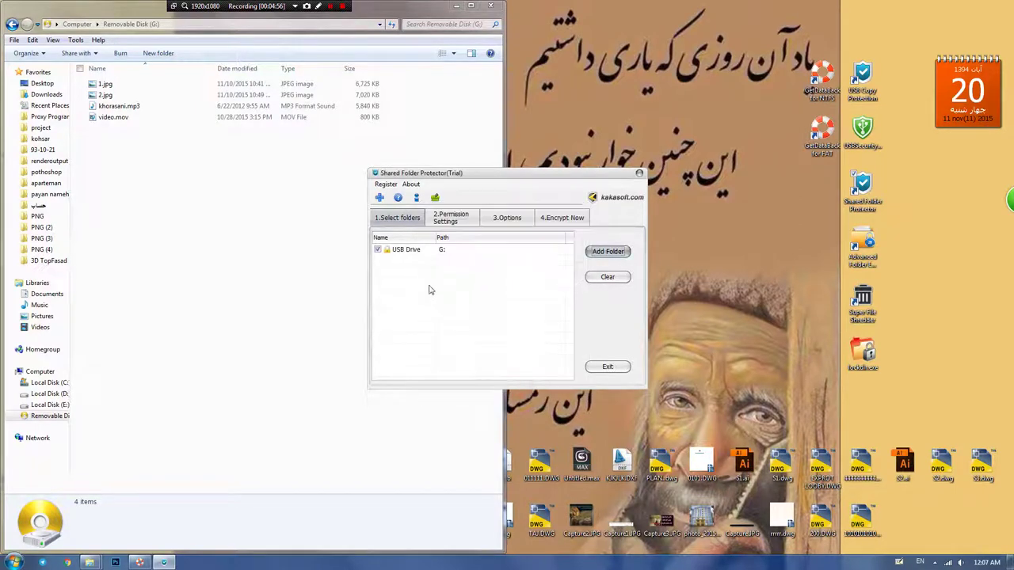
{"action": "left_click", "coordinate": [408, 252]}
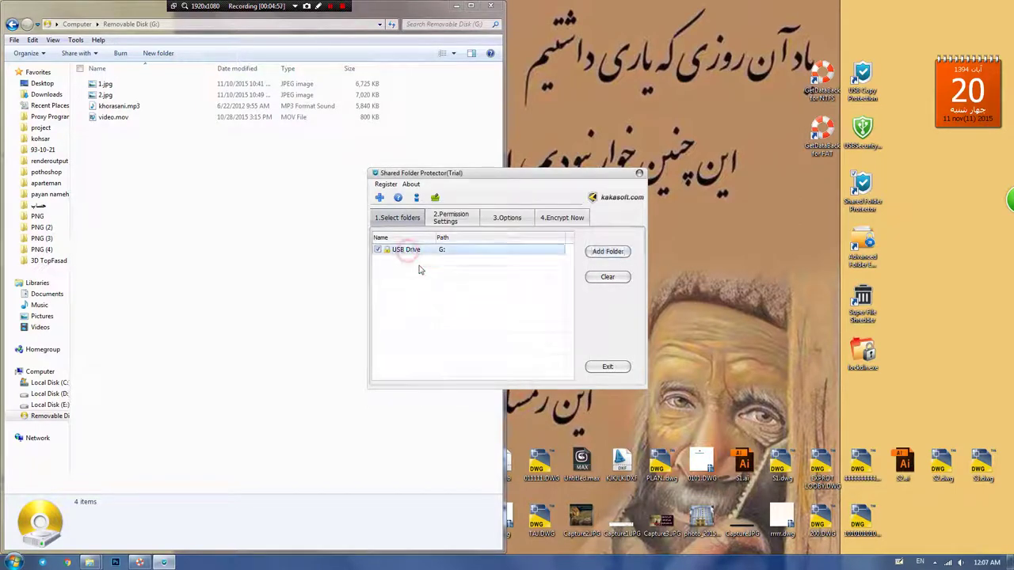
Step: In permission settings, disable User2 and User3 and require a password for User1
{"action": "left_click", "coordinate": [448, 220]}
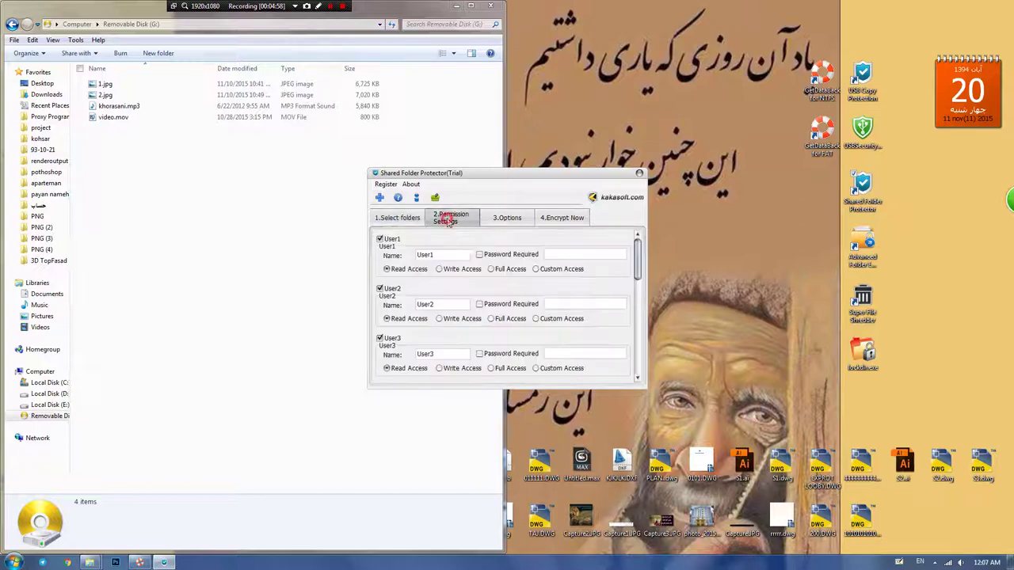
{"action": "left_click", "coordinate": [379, 339]}
{"action": "left_click", "coordinate": [380, 289]}
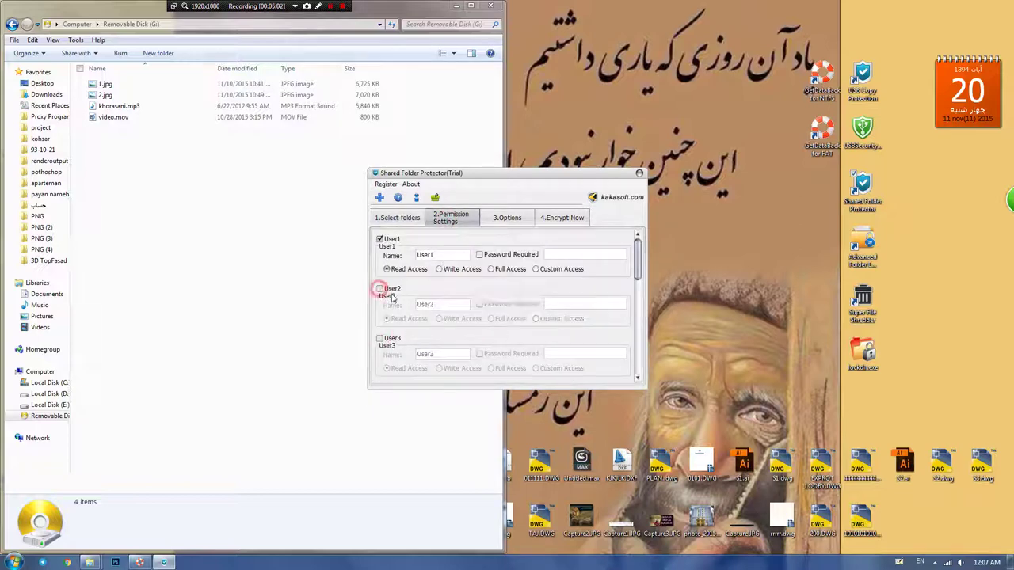
{"action": "left_click", "coordinate": [480, 255]}
{"action": "left_click", "coordinate": [555, 255]}
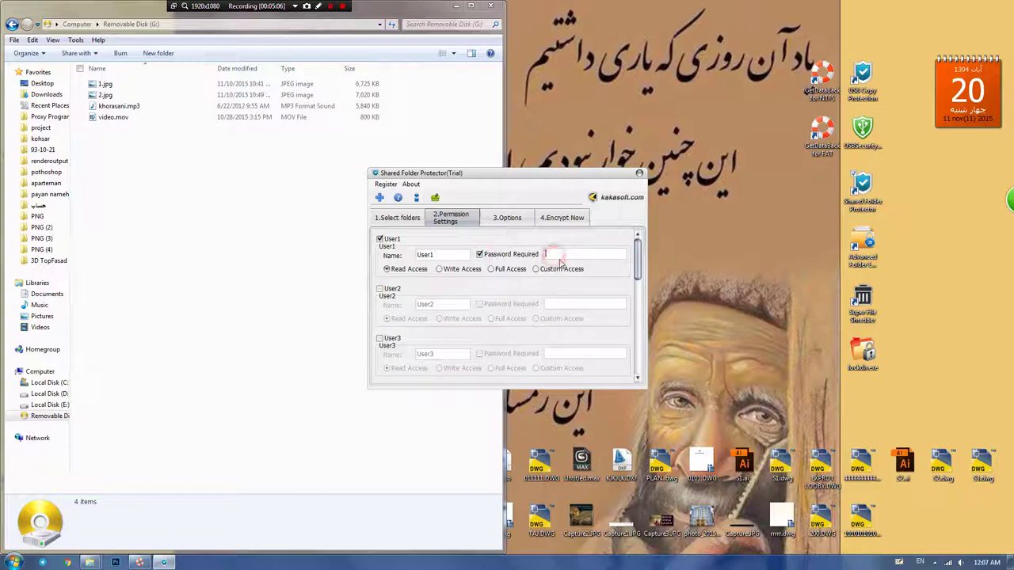
{"action": "type", "text": "1"}
Step: Enter the administrator password under Encrypt Now and protect drive G:, acknowledging the success message
{"action": "left_click", "coordinate": [499, 223]}
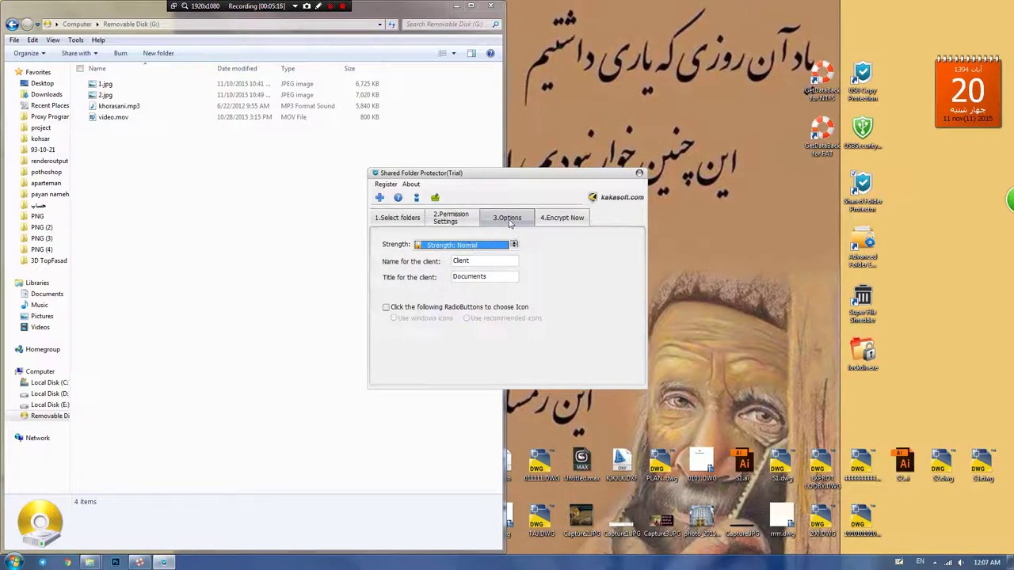
{"action": "left_click", "coordinate": [553, 225]}
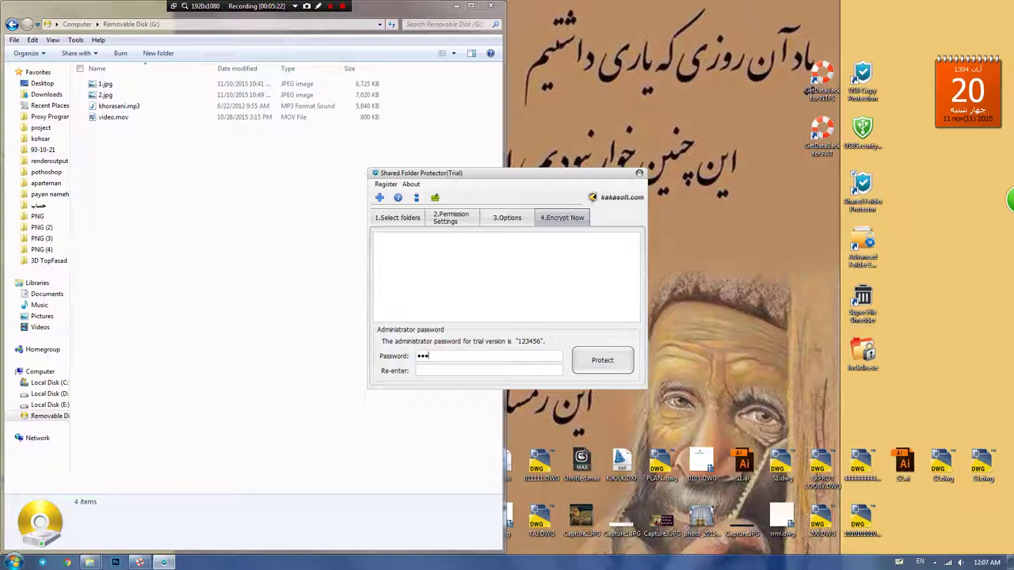
{"action": "left_click", "coordinate": [435, 373]}
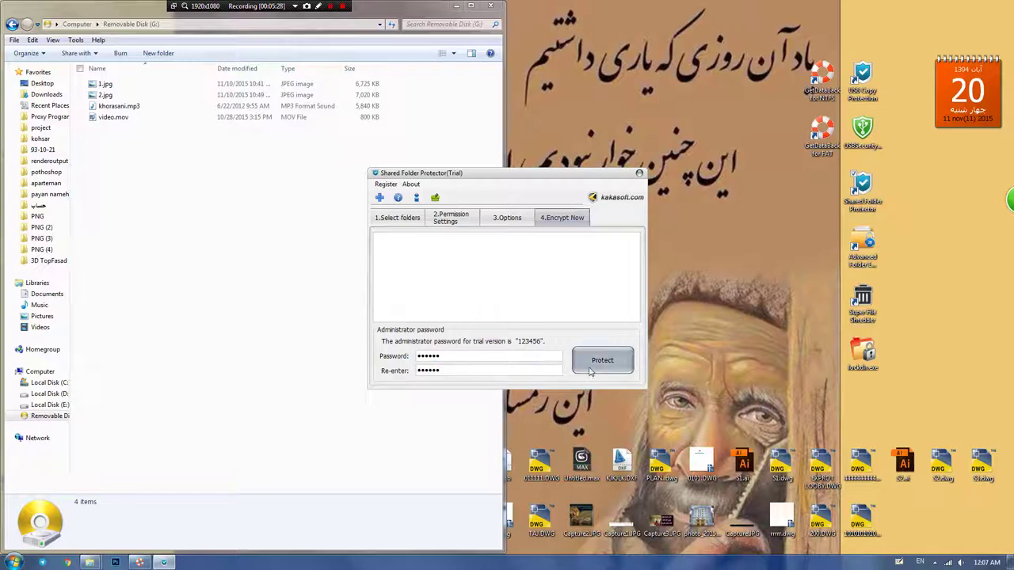
{"action": "left_click", "coordinate": [396, 219]}
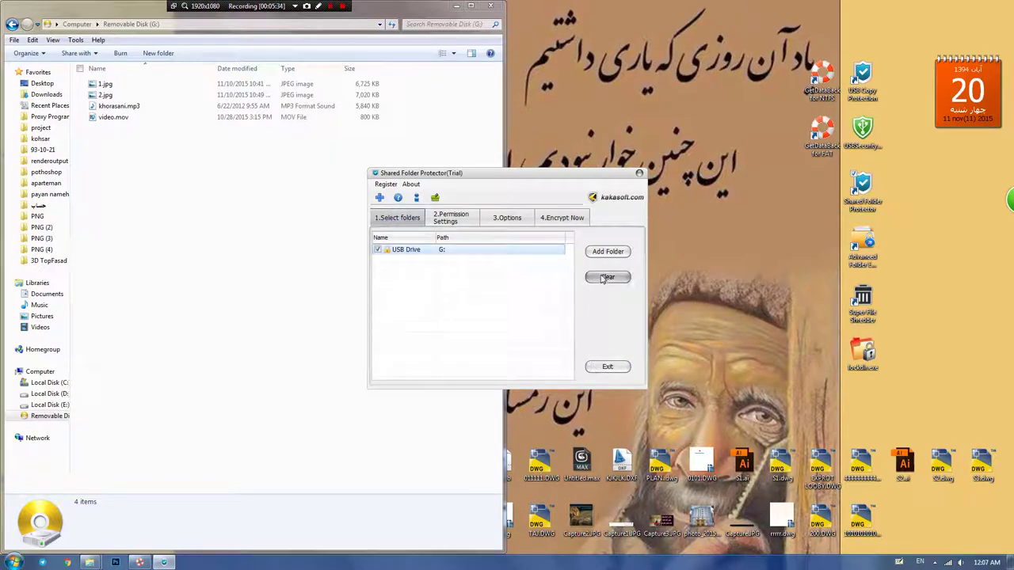
{"action": "left_click", "coordinate": [576, 220]}
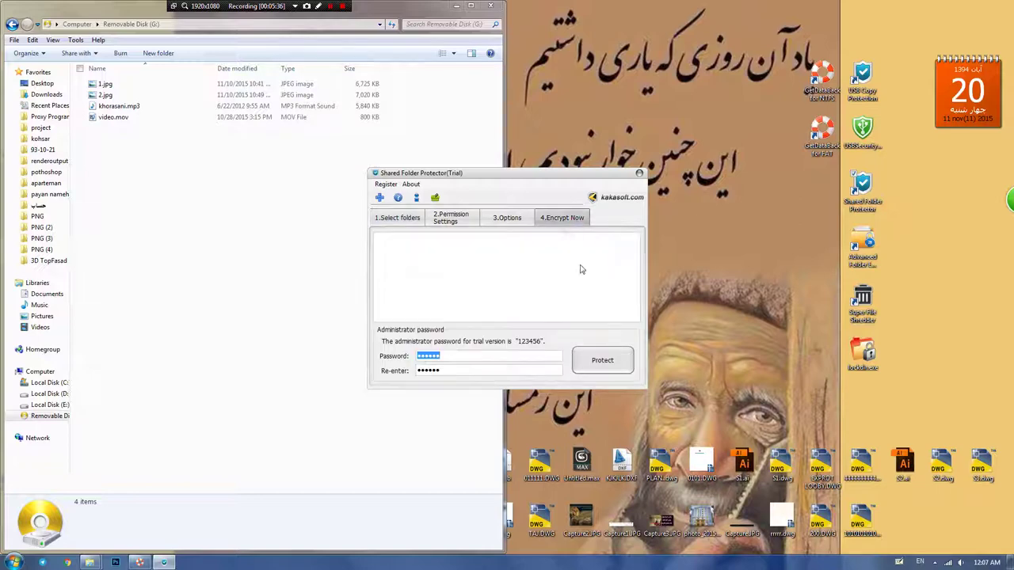
{"action": "left_click", "coordinate": [594, 362]}
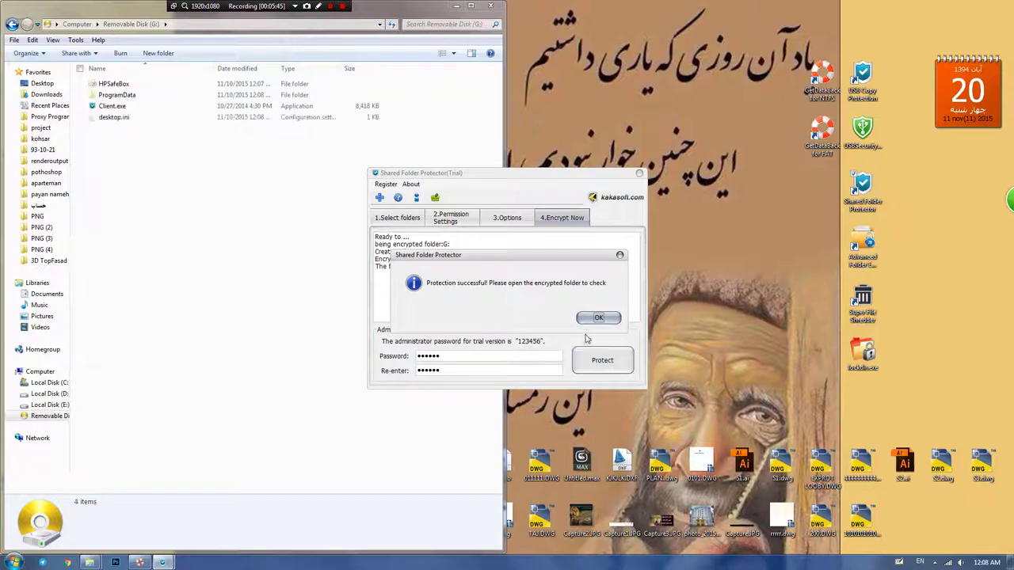
{"action": "left_click", "coordinate": [583, 319]}
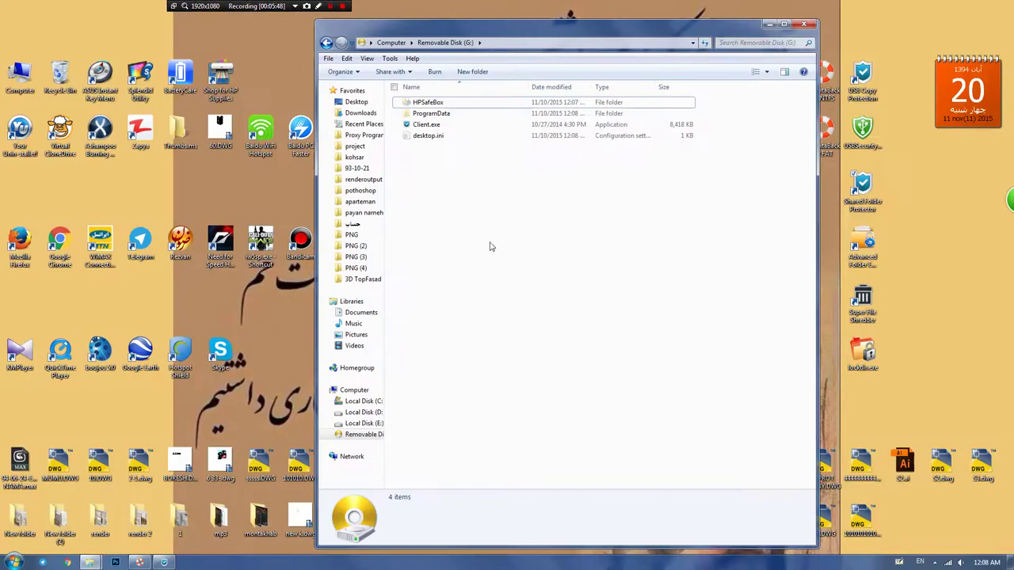
Step: Snap Explorer to the left half and close Shared Folder Protector
{"action": "key", "text": "super+Left"}
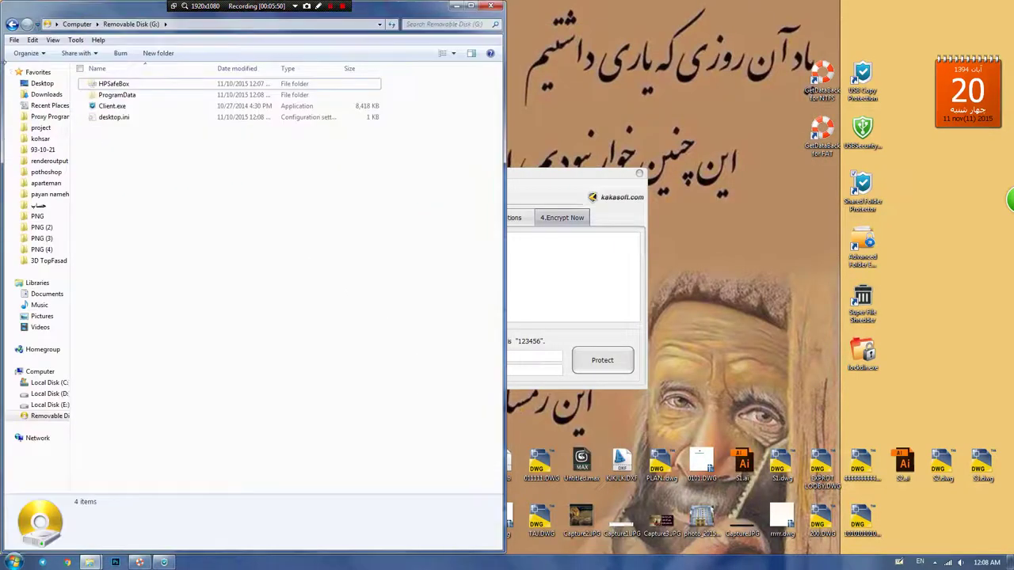
{"action": "left_click", "coordinate": [604, 216]}
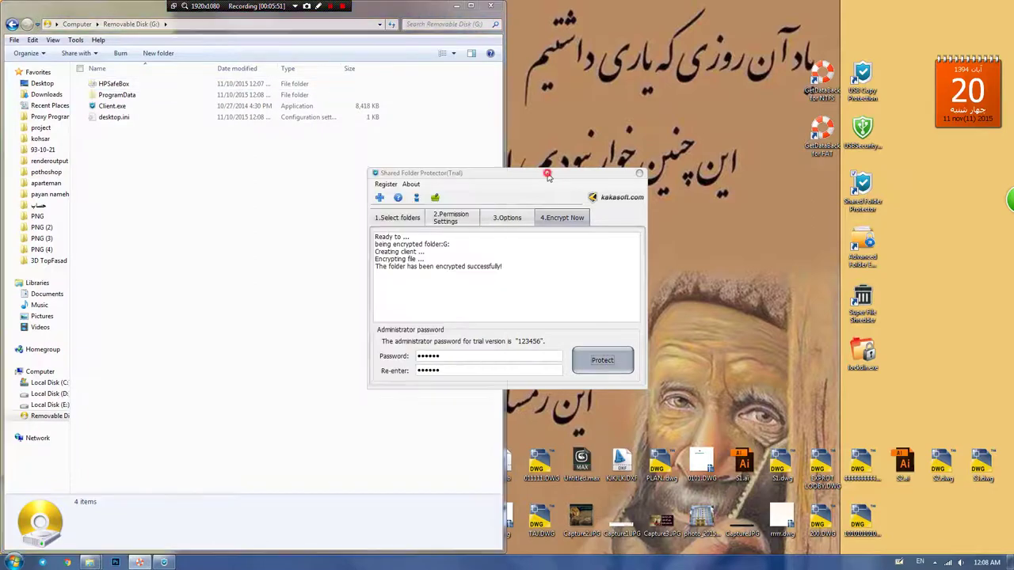
{"action": "left_click", "coordinate": [640, 174]}
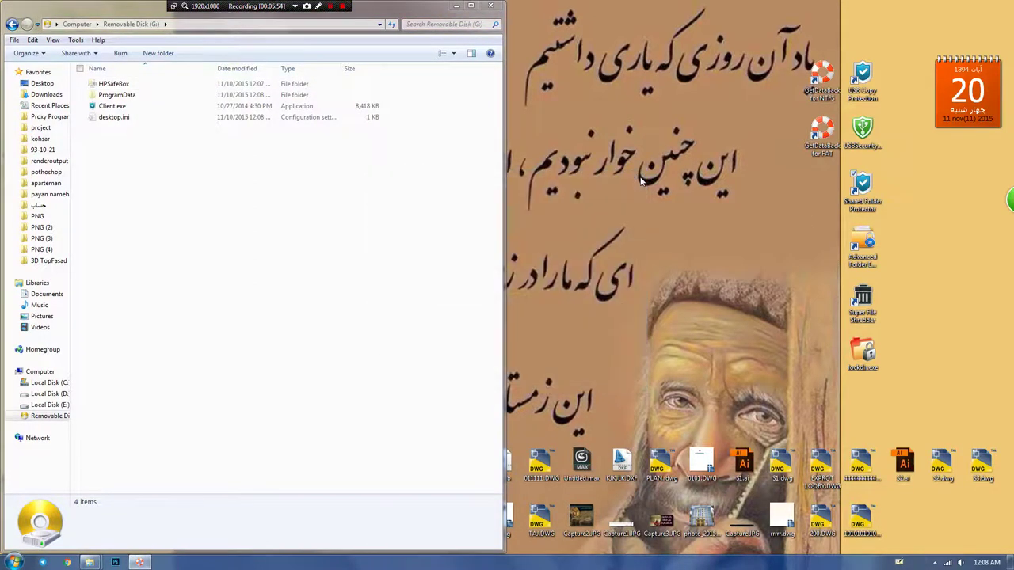
{"action": "left_click", "coordinate": [15, 562]}
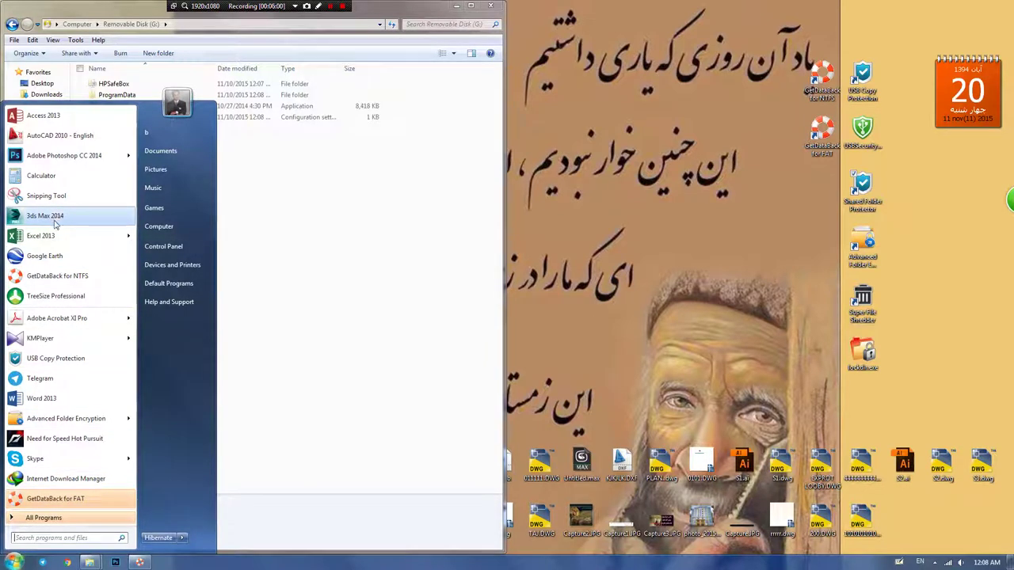
{"action": "left_click", "coordinate": [52, 295]}
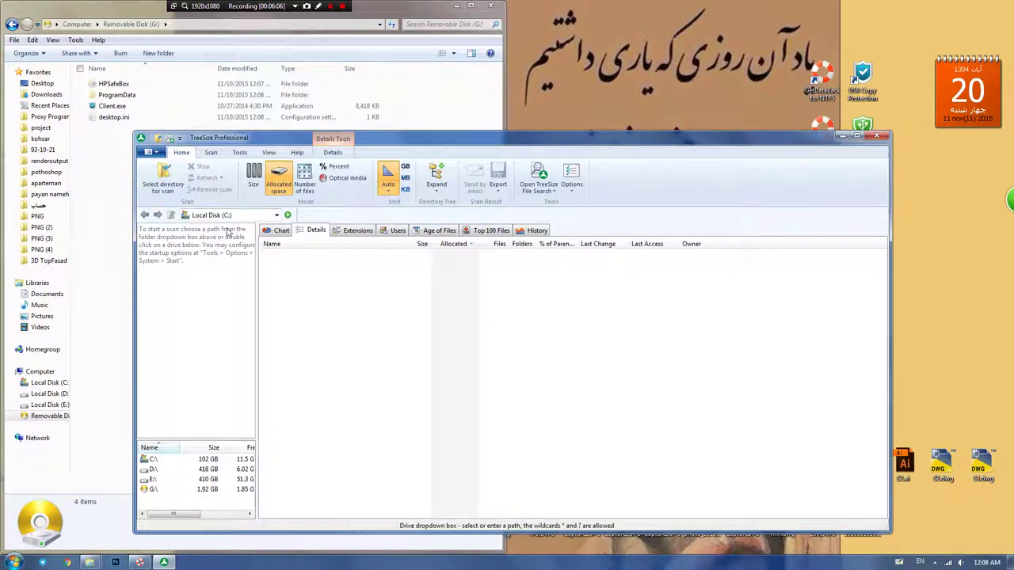
{"action": "double_click", "coordinate": [162, 491]}
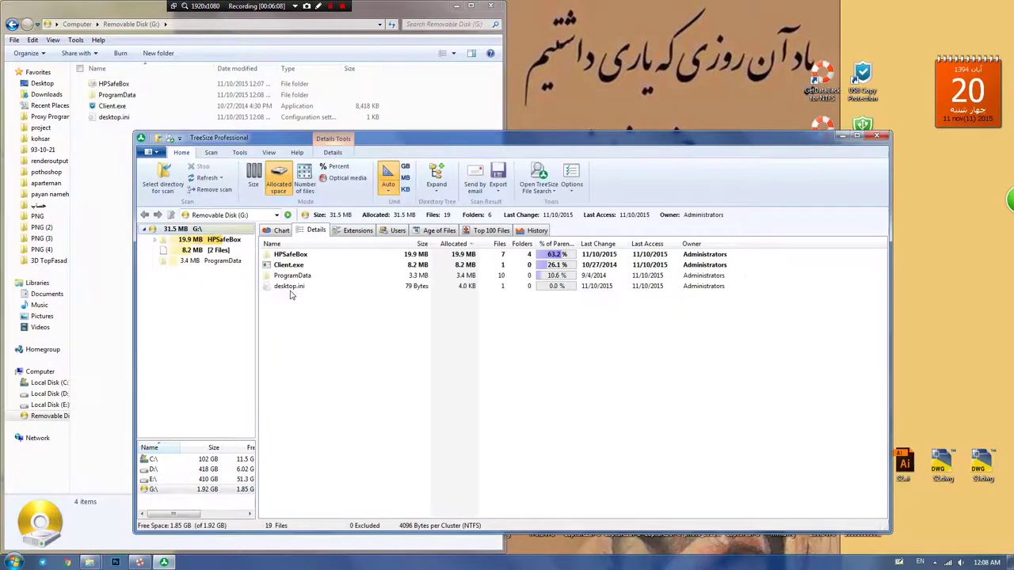
{"action": "double_click", "coordinate": [287, 254]}
{"action": "double_click", "coordinate": [285, 254]}
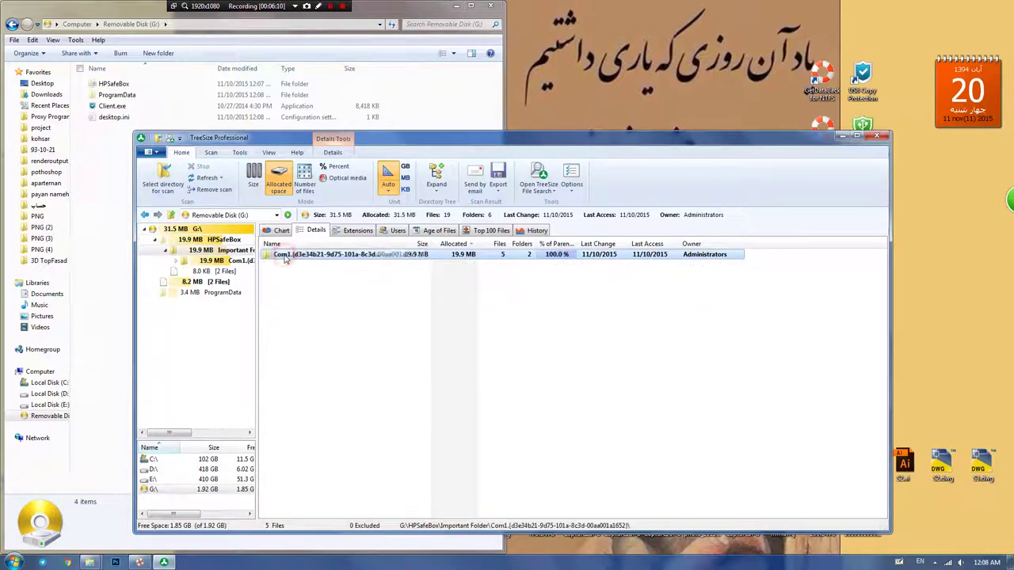
{"action": "double_click", "coordinate": [285, 255]}
{"action": "double_click", "coordinate": [285, 255]}
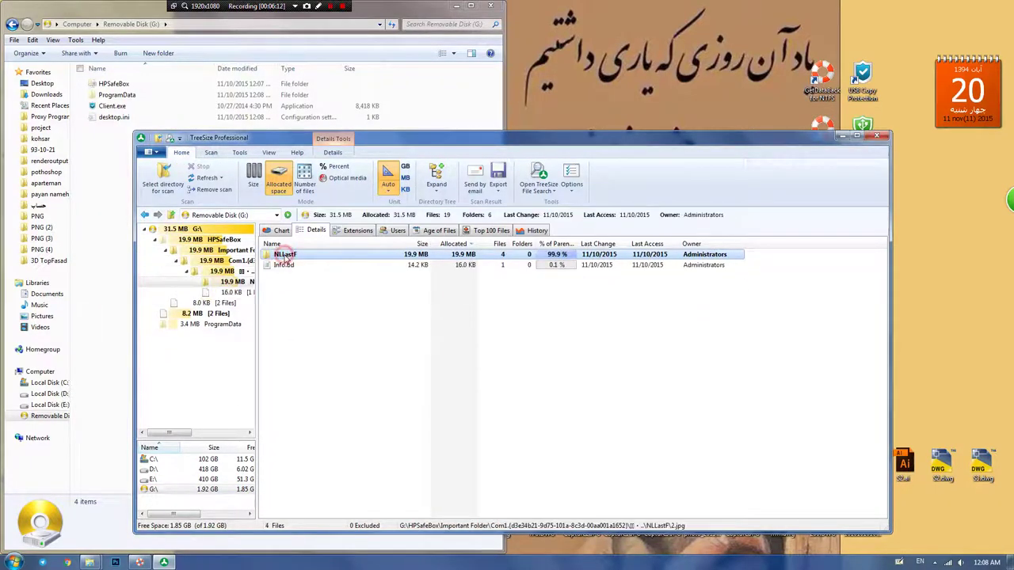
{"action": "double_click", "coordinate": [285, 255]}
{"action": "double_click", "coordinate": [283, 255]}
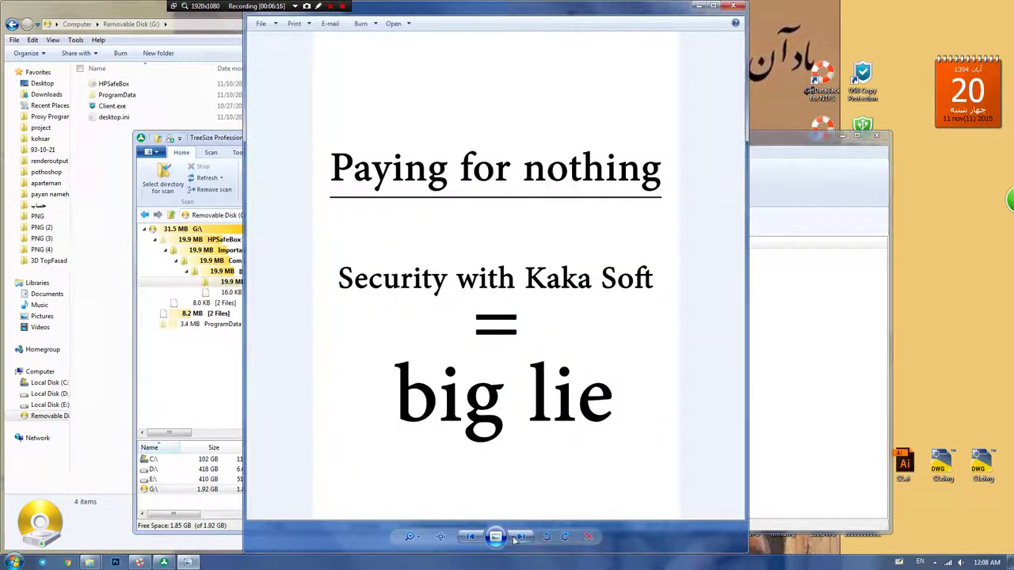
{"action": "left_click", "coordinate": [519, 537]}
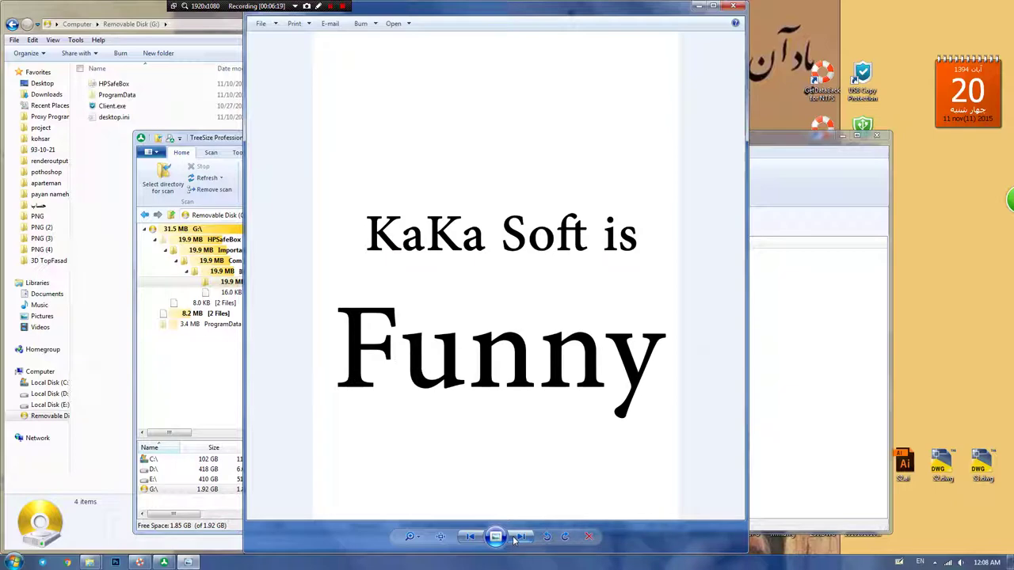
{"action": "left_click", "coordinate": [515, 538]}
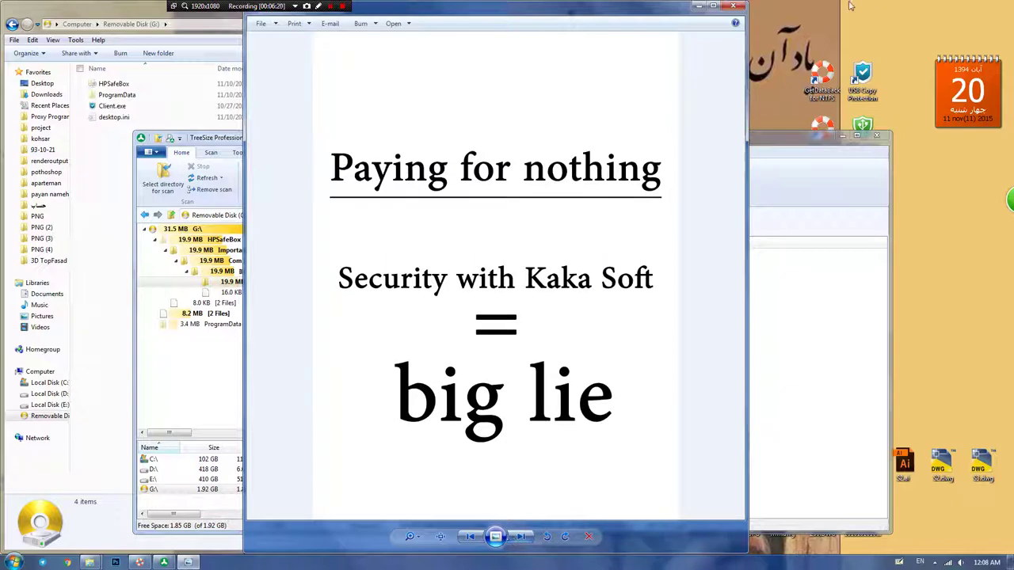
{"action": "left_click", "coordinate": [732, 5]}
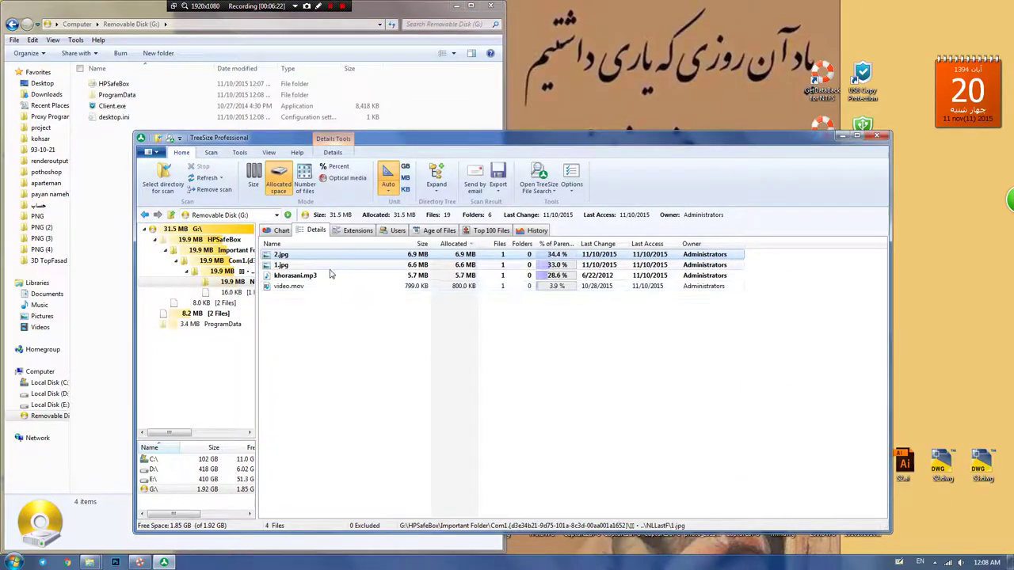
{"action": "double_click", "coordinate": [310, 275]}
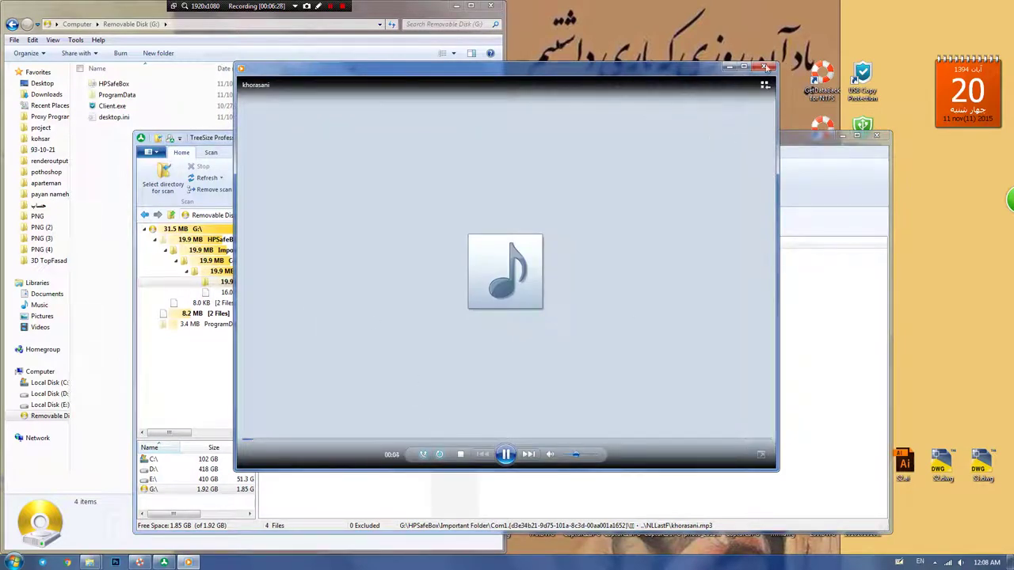
{"action": "left_click", "coordinate": [765, 66]}
{"action": "left_click", "coordinate": [287, 289]}
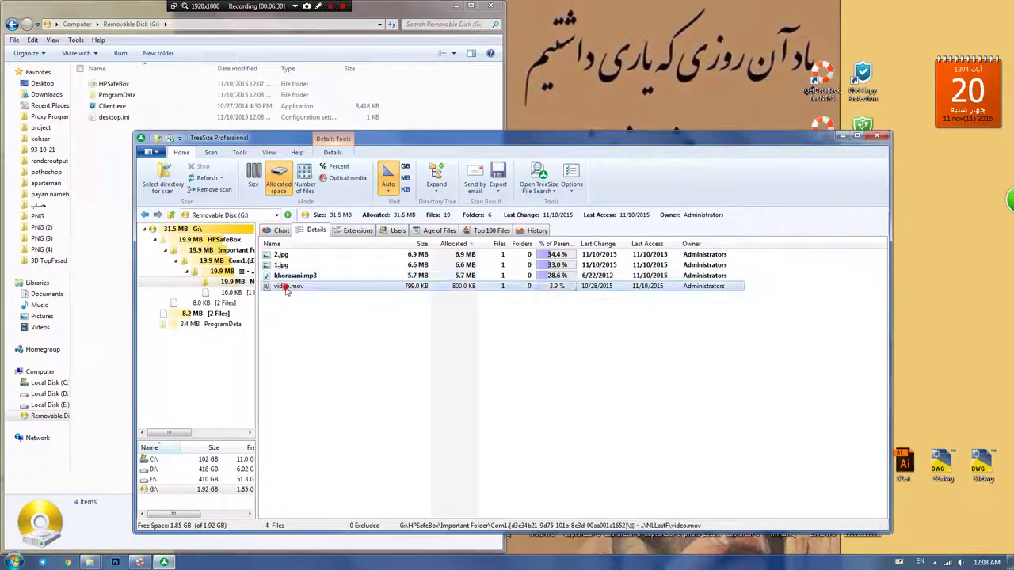
{"action": "double_click", "coordinate": [286, 287]}
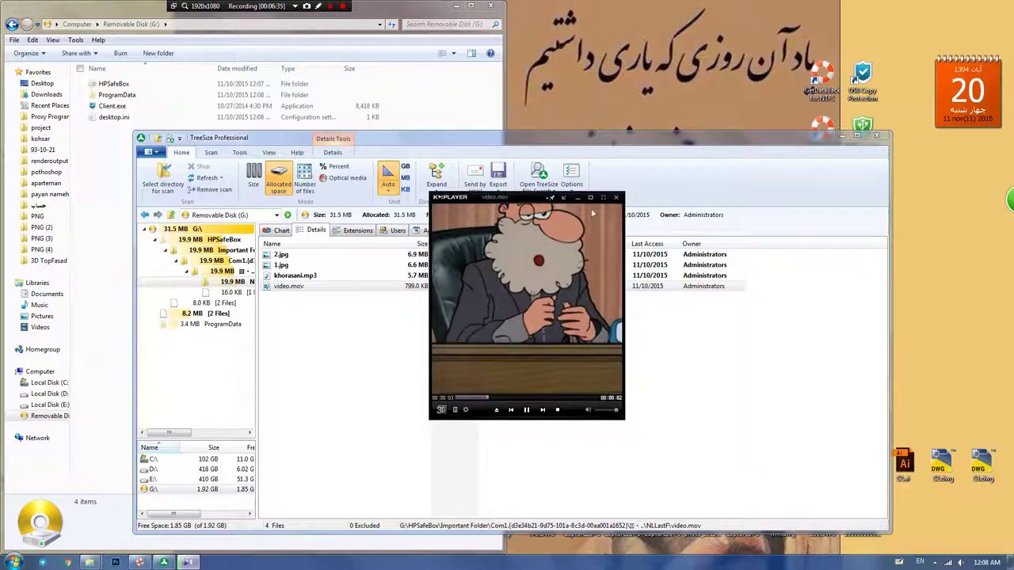
{"action": "left_click", "coordinate": [618, 201]}
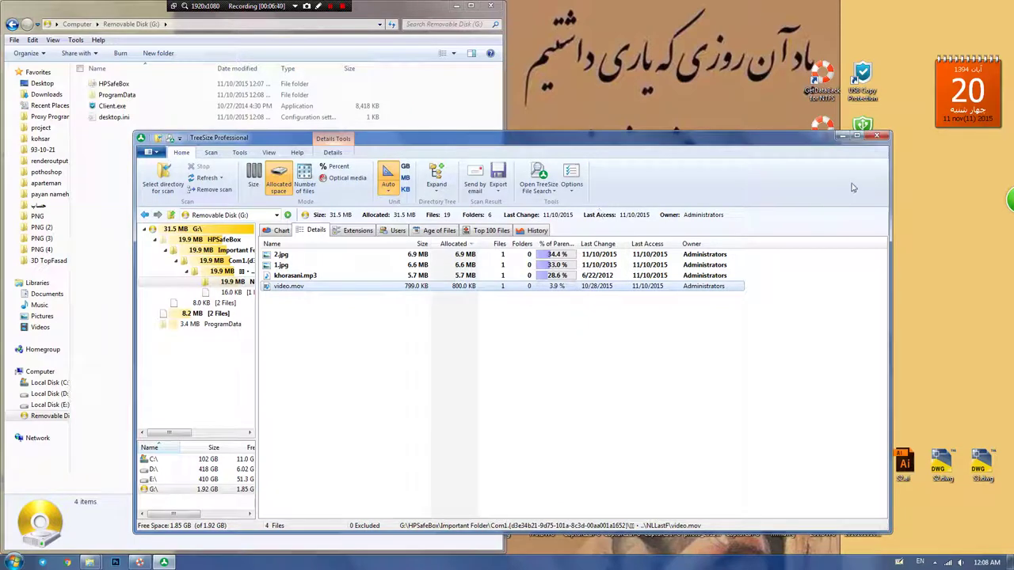
{"action": "left_click", "coordinate": [876, 135]}
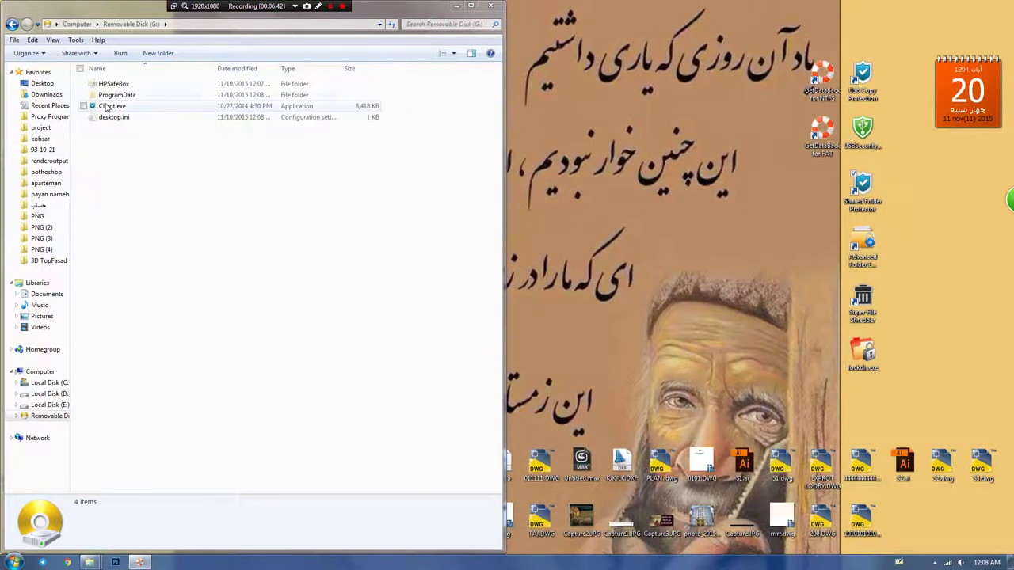
Step: Run Client.exe on the drive, log in as Admin, and choose Manage > Completely Decrypt, confirming the exit
{"action": "double_click", "coordinate": [109, 107]}
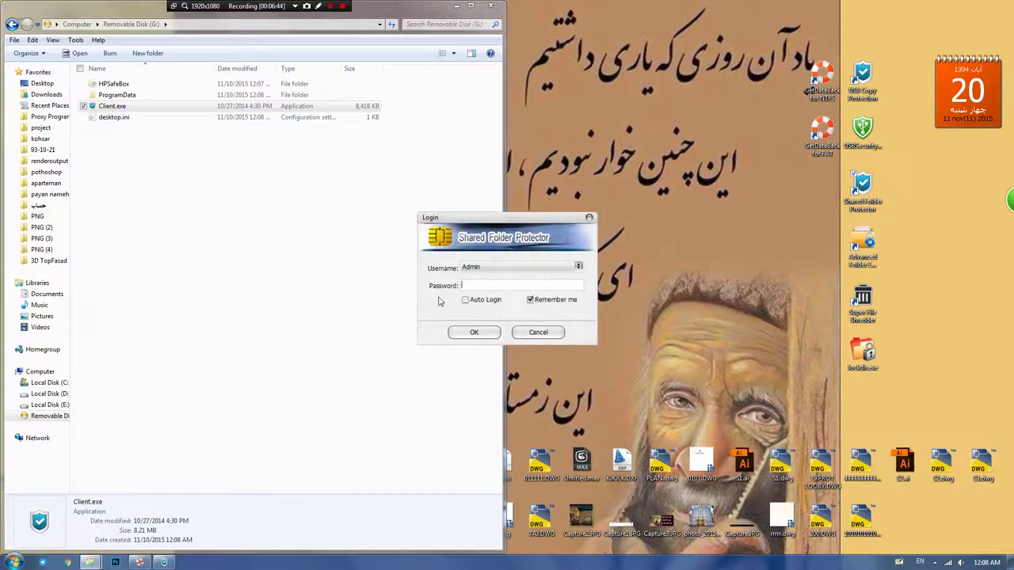
{"action": "type", "text": "1"}
{"action": "left_click", "coordinate": [458, 338]}
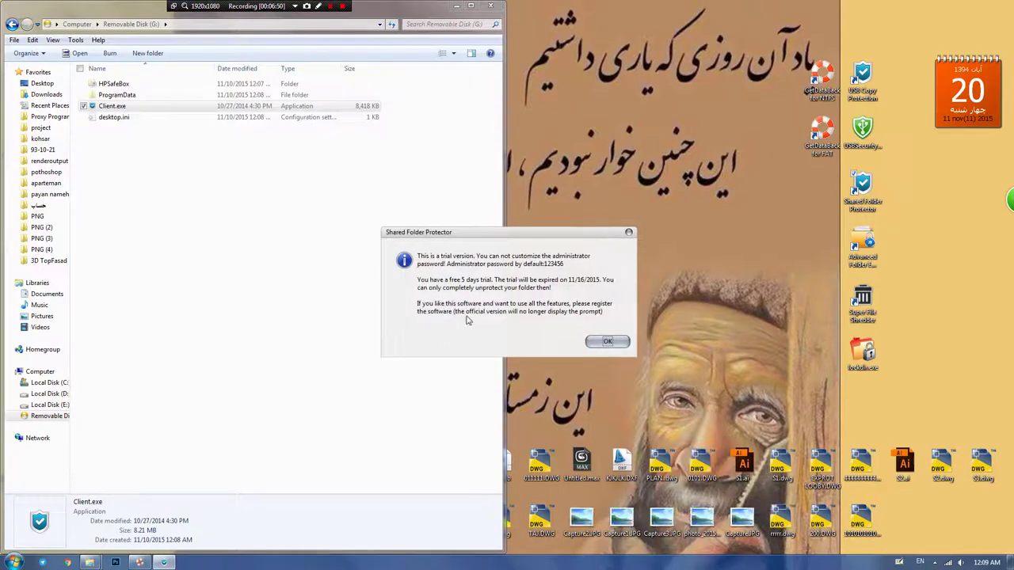
{"action": "left_click", "coordinate": [604, 340]}
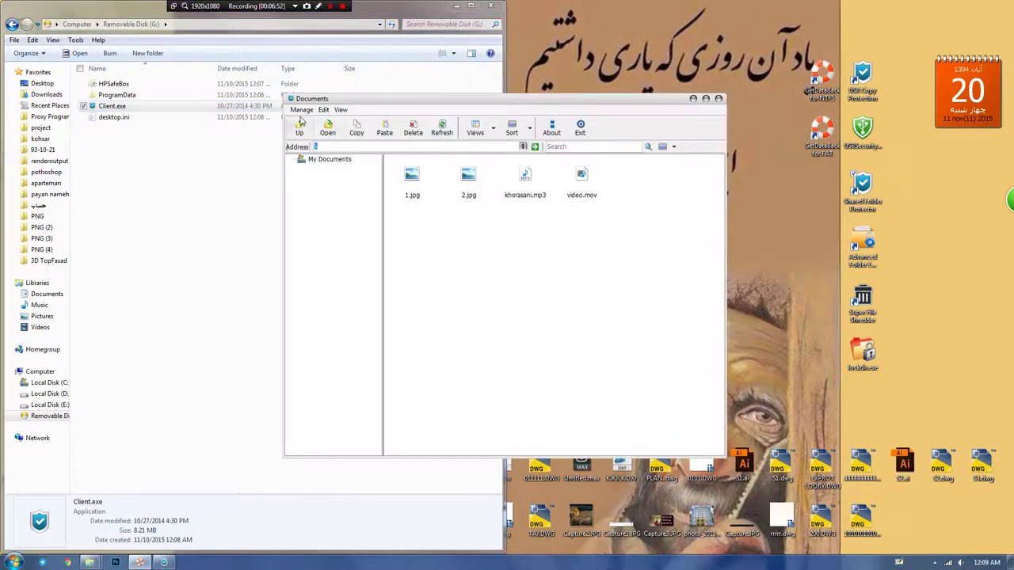
{"action": "left_click", "coordinate": [301, 110]}
{"action": "left_click", "coordinate": [302, 176]}
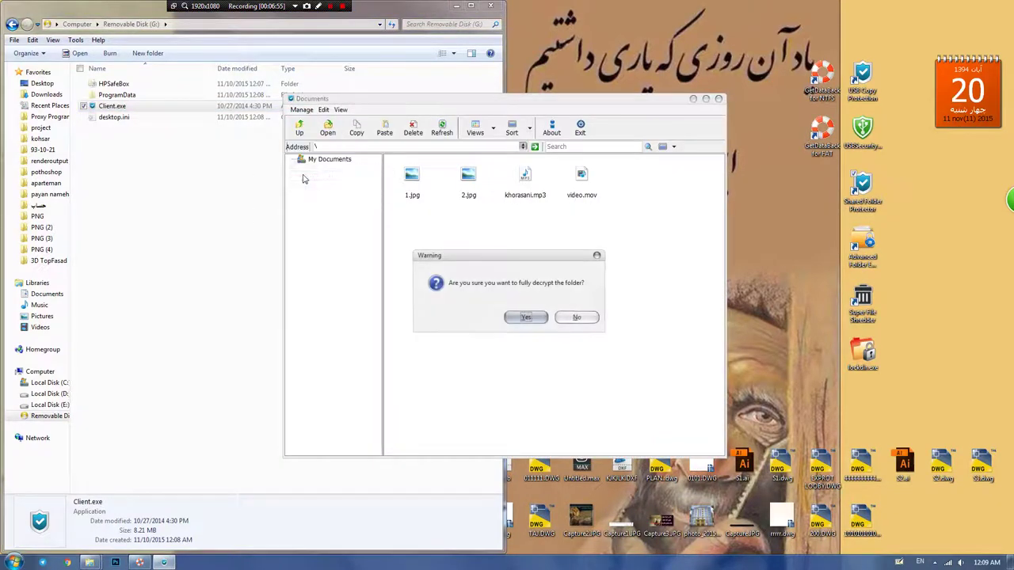
{"action": "left_click", "coordinate": [523, 317]}
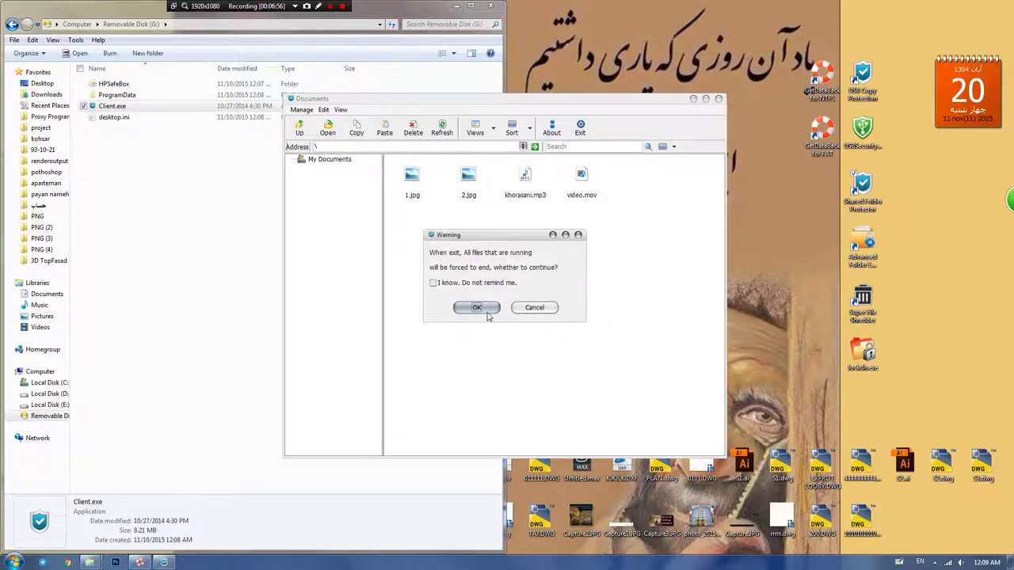
{"action": "left_click", "coordinate": [483, 310]}
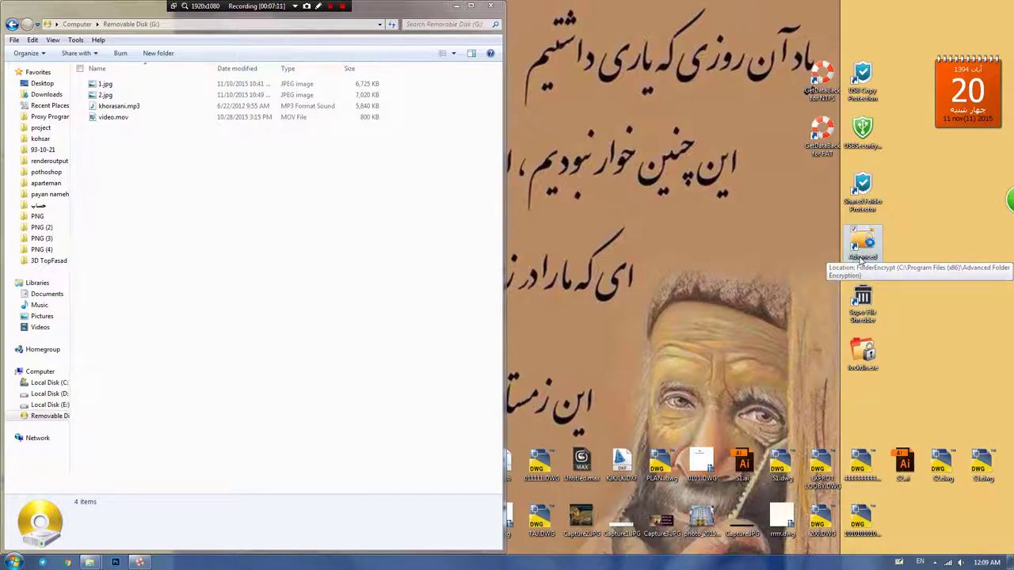
Step: Launch Advanced Folder Encryption and encrypt the four drive files with a password in Hidden mode
{"action": "double_click", "coordinate": [861, 251]}
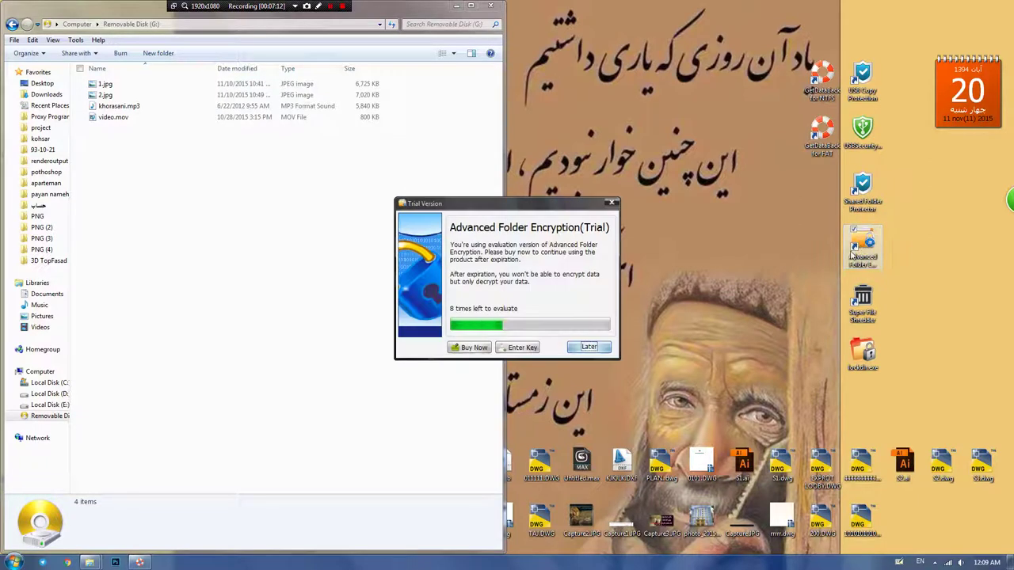
{"action": "left_click", "coordinate": [574, 348]}
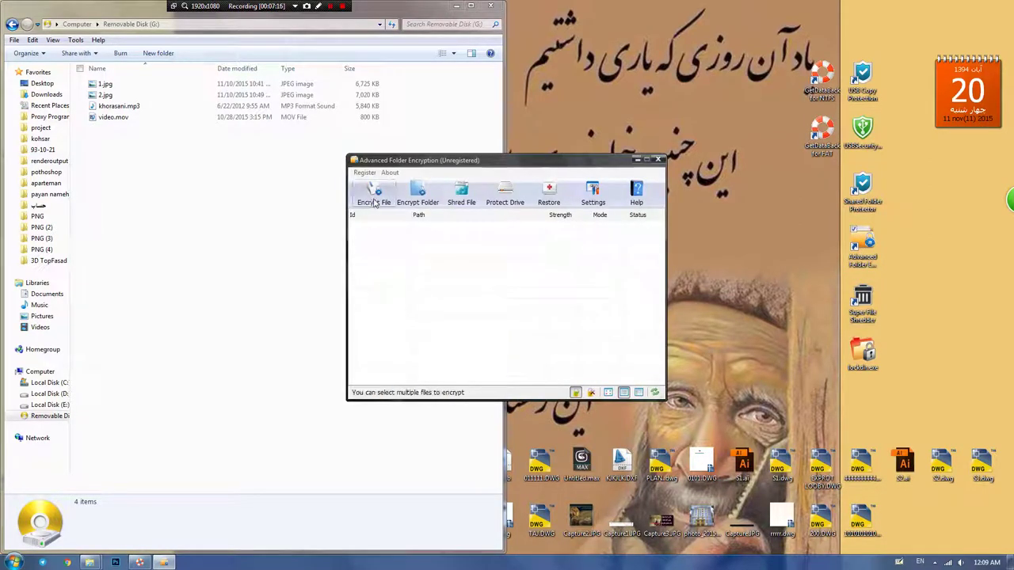
{"action": "left_click_drag", "start_coordinate": [169, 168], "coordinate": [552, 333]}
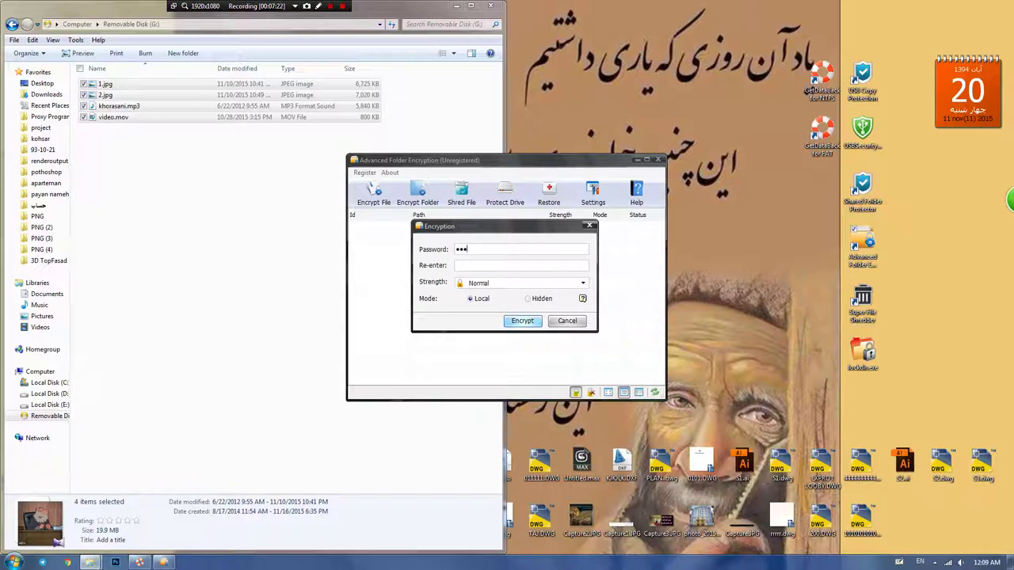
{"action": "left_click", "coordinate": [466, 267]}
{"action": "type", "text": "12"}
{"action": "left_click", "coordinate": [528, 300]}
{"action": "left_click", "coordinate": [522, 324]}
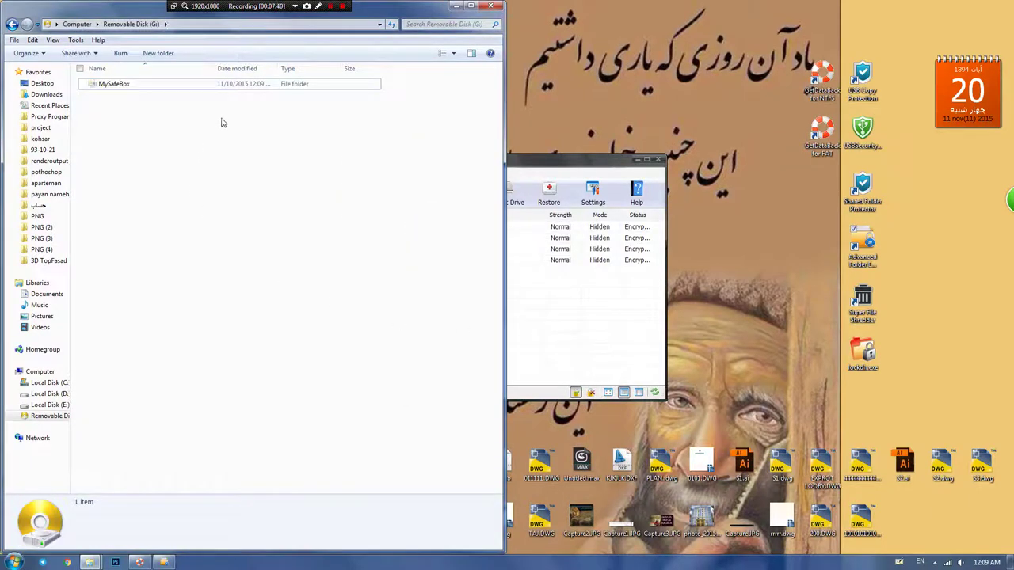
{"action": "left_click", "coordinate": [567, 374]}
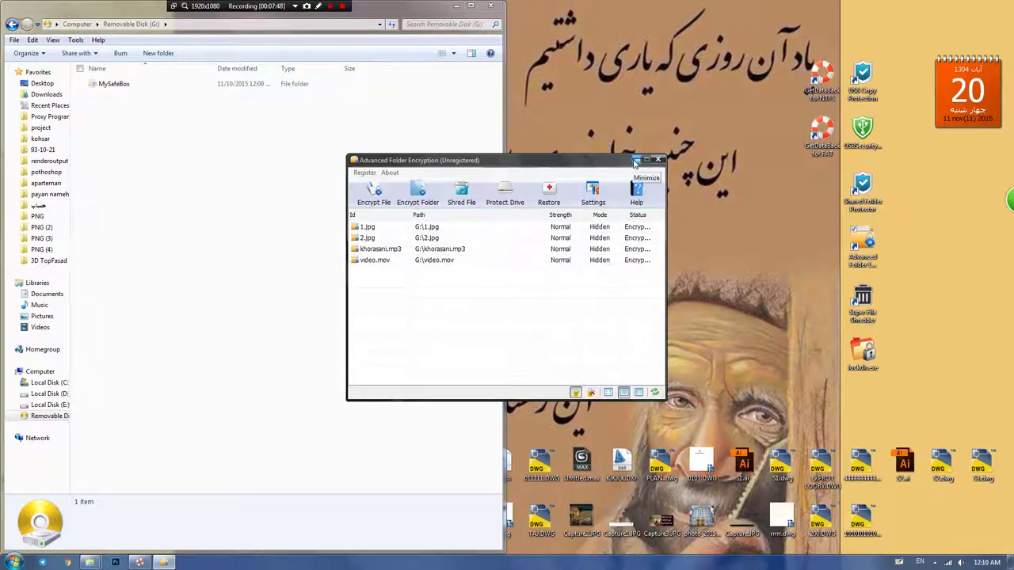
{"action": "left_click", "coordinate": [13, 562]}
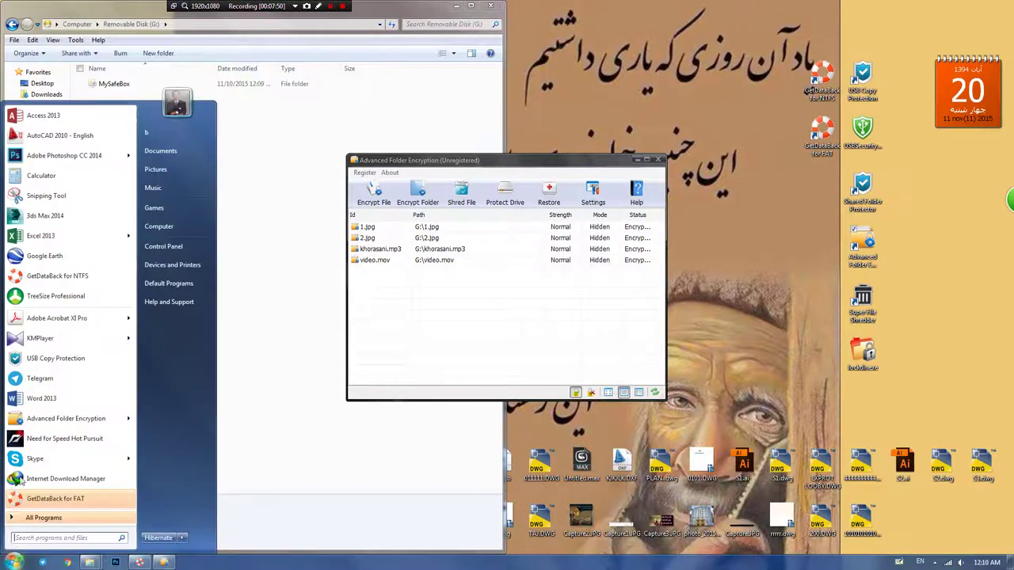
Step: Start TreeSize Professional, scan drive G:, and drill through MySafeBox down to the hidden List folder
{"action": "left_click", "coordinate": [53, 297]}
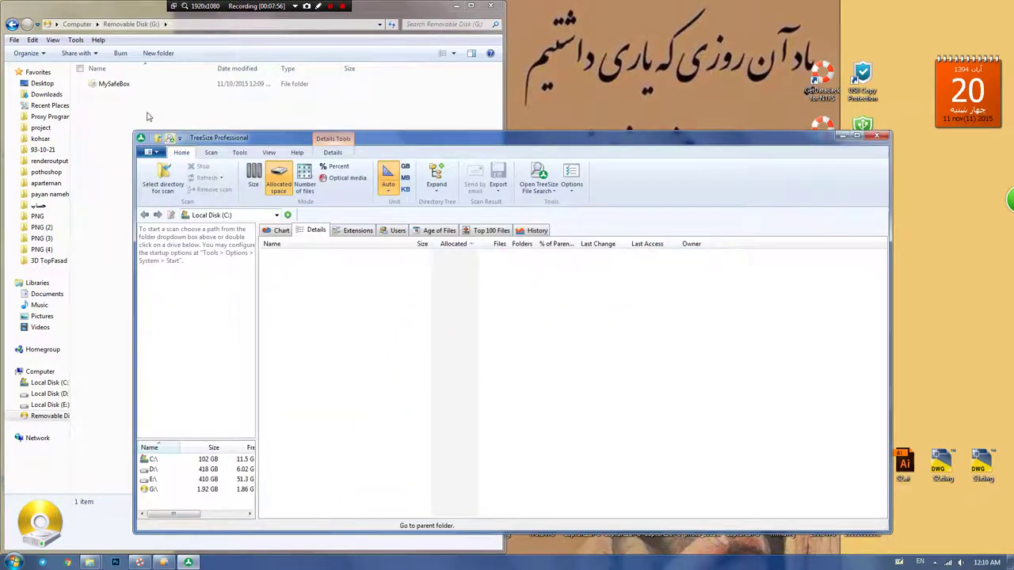
{"action": "double_click", "coordinate": [155, 491]}
{"action": "double_click", "coordinate": [312, 255]}
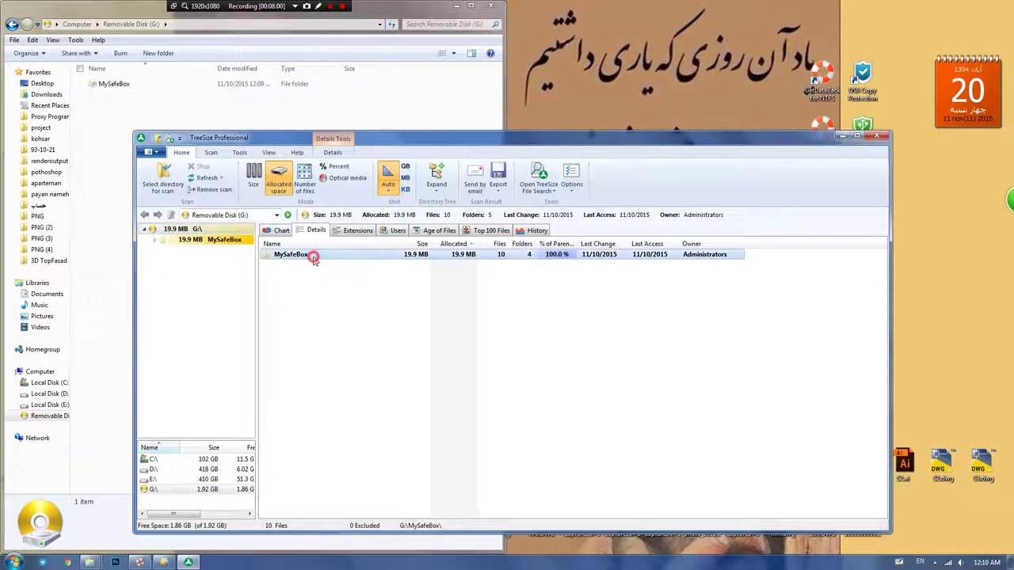
{"action": "double_click", "coordinate": [313, 255]}
{"action": "double_click", "coordinate": [312, 255]}
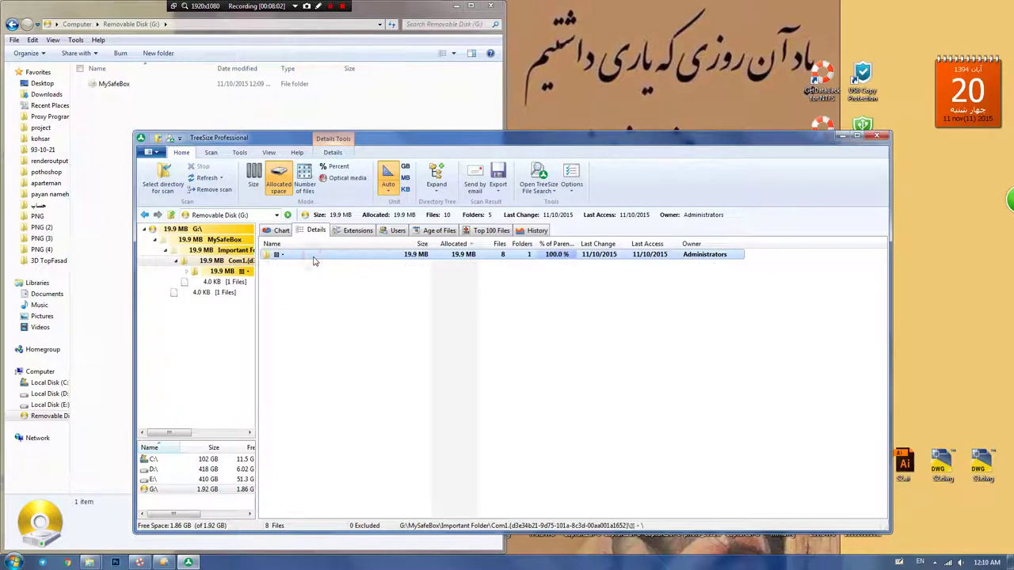
{"action": "double_click", "coordinate": [312, 255]}
{"action": "double_click", "coordinate": [313, 256]}
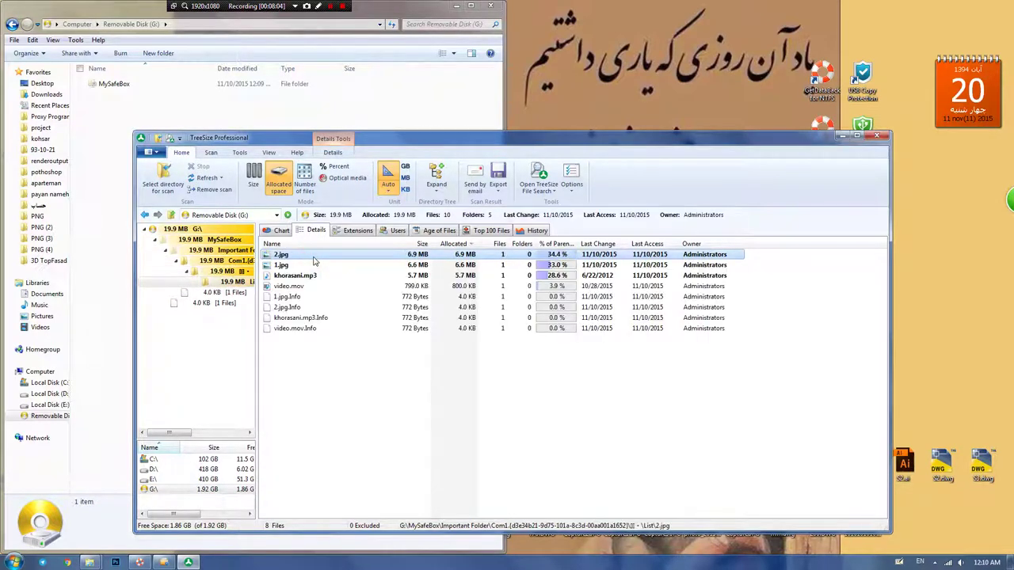
Step: Open the hidden images in the List folder and page through them
{"action": "double_click", "coordinate": [314, 255]}
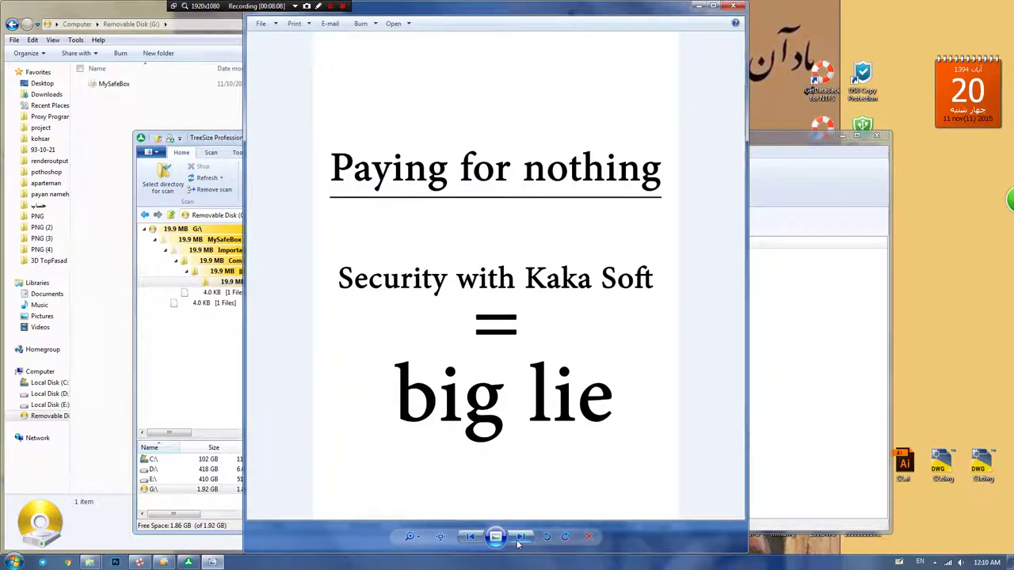
{"action": "left_click", "coordinate": [519, 537]}
{"action": "left_click", "coordinate": [518, 538]}
{"action": "left_click", "coordinate": [737, 7]}
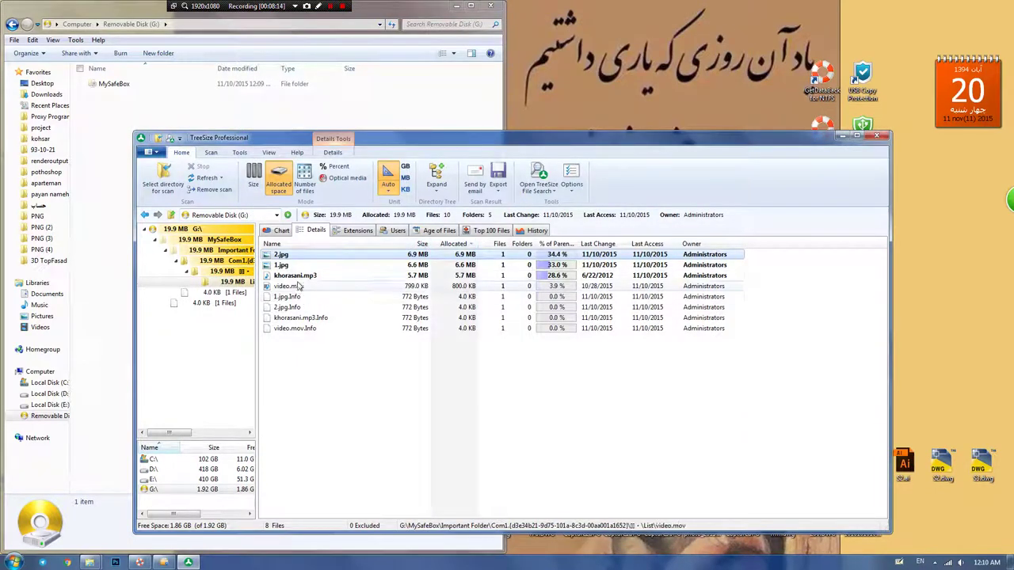
Step: Play the hidden khorasani.mp3 and video.mov files, then close TreeSize
{"action": "left_click", "coordinate": [299, 277]}
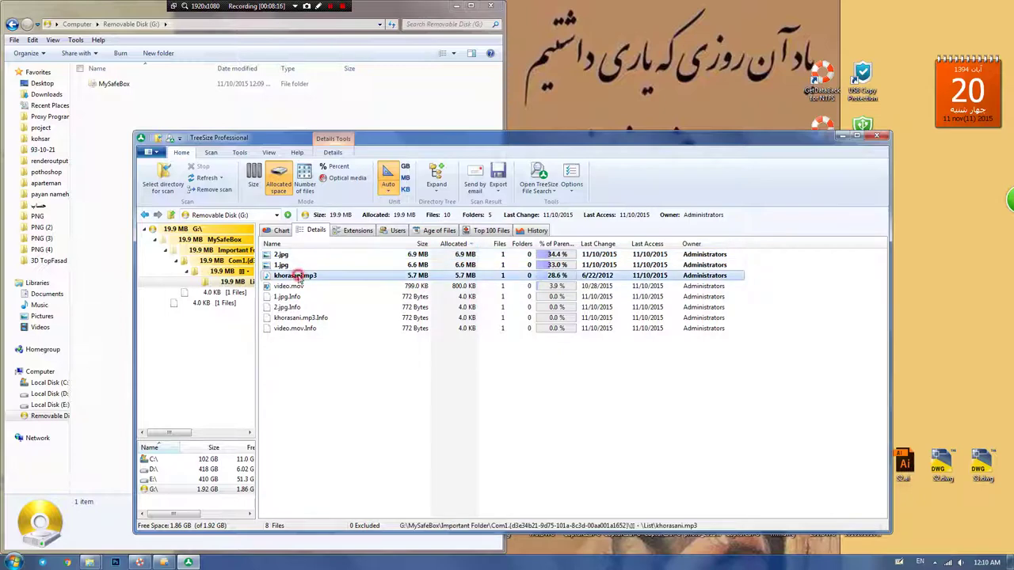
{"action": "double_click", "coordinate": [299, 277]}
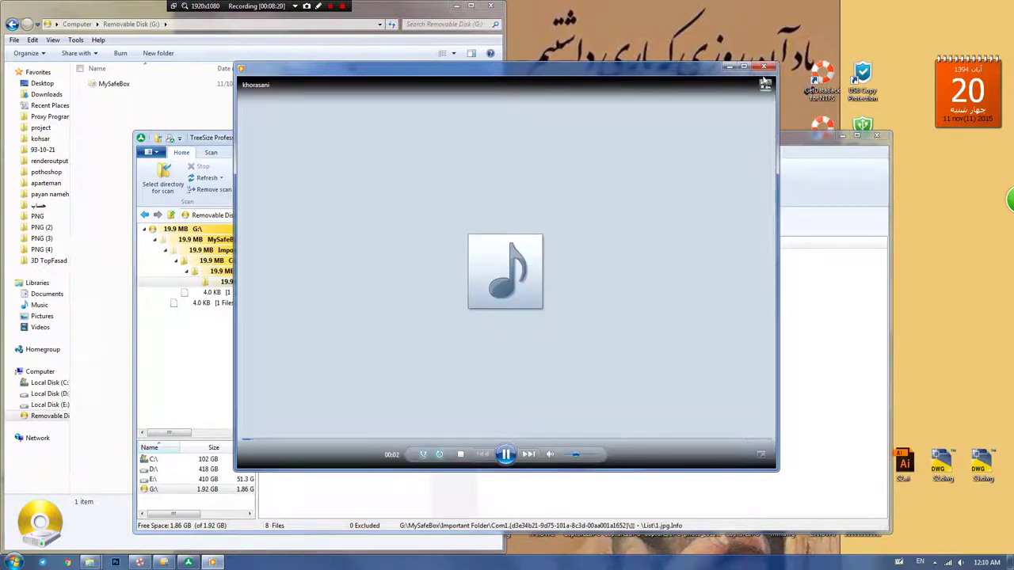
{"action": "left_click", "coordinate": [763, 69]}
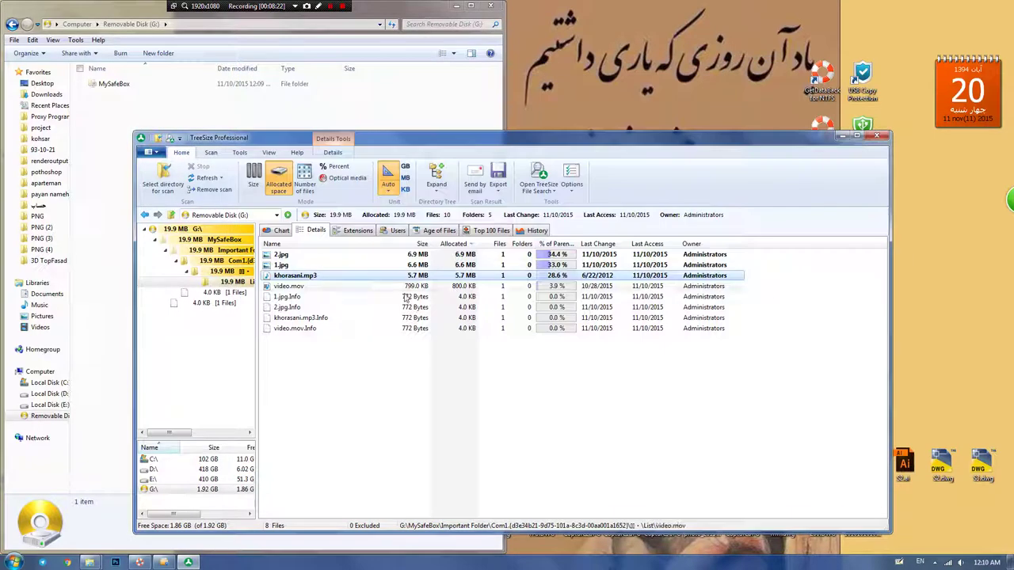
{"action": "left_click", "coordinate": [291, 286]}
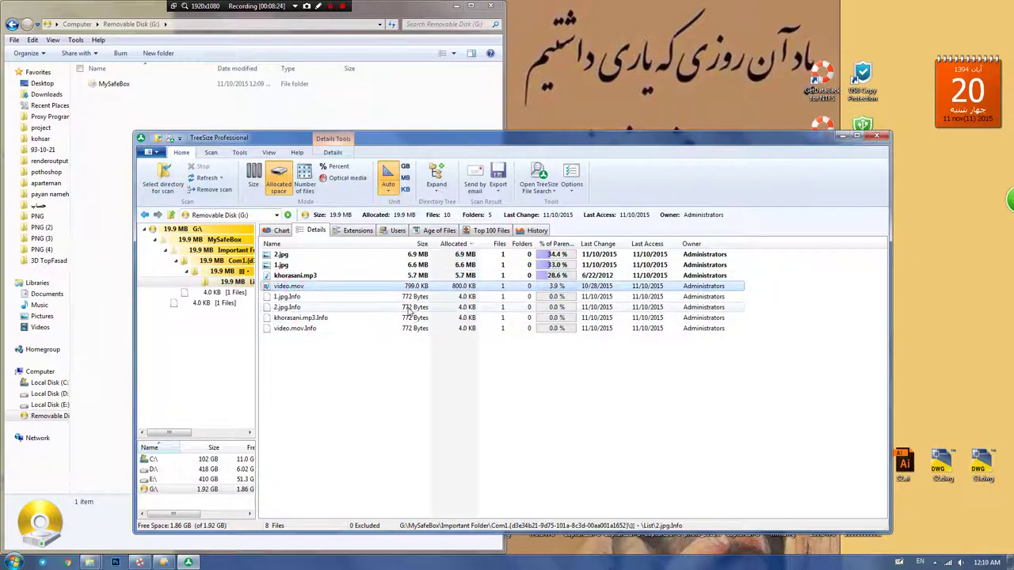
{"action": "key", "text": "Return"}
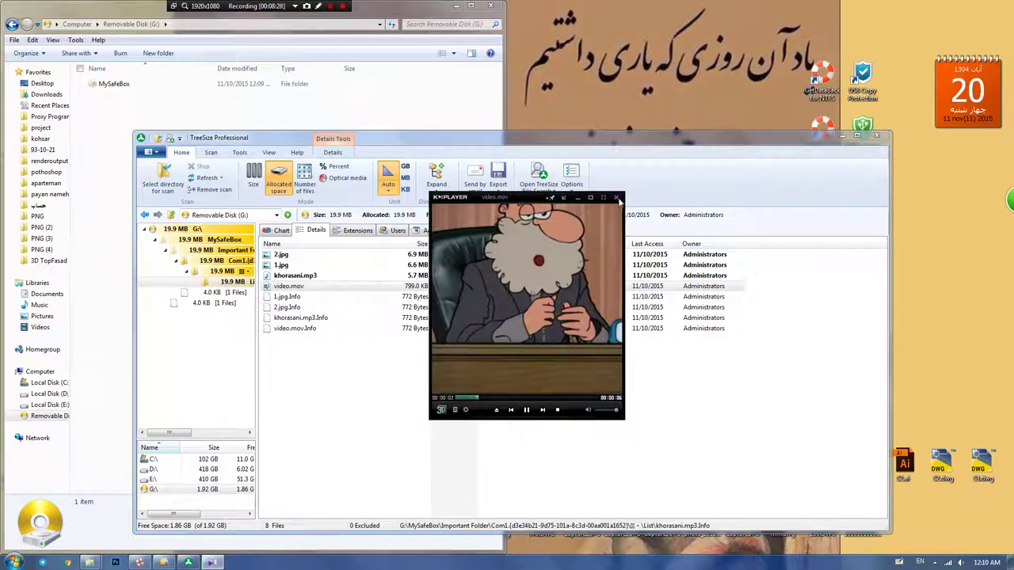
{"action": "left_click", "coordinate": [618, 198]}
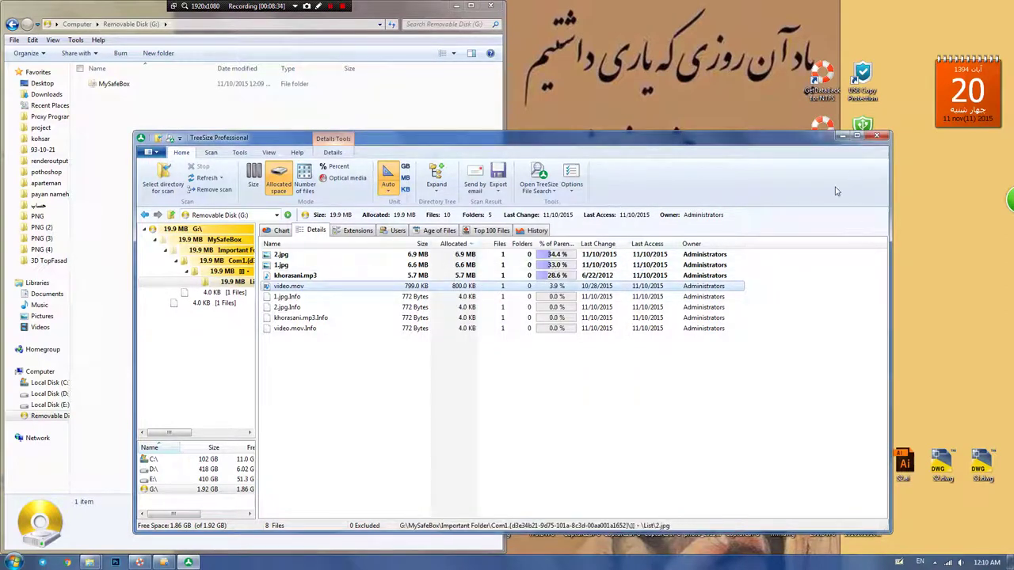
{"action": "left_click", "coordinate": [885, 136]}
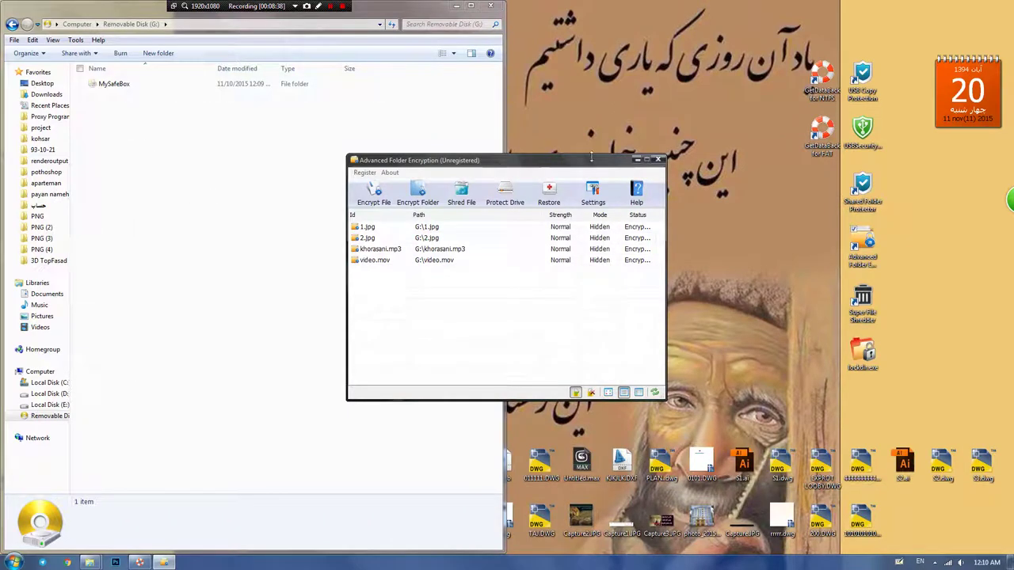
Step: Completely decrypt all four encrypted files and close the video, image and music viewers that open
{"action": "left_click_drag", "start_coordinate": [361, 228], "coordinate": [386, 283]}
{"action": "left_click", "coordinate": [362, 172]}
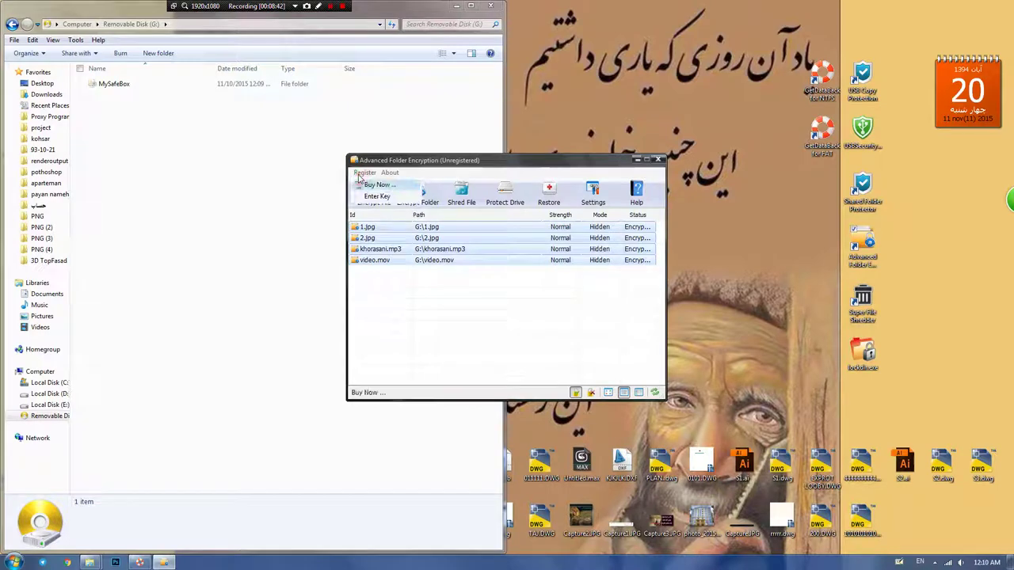
{"action": "right_click", "coordinate": [369, 232]}
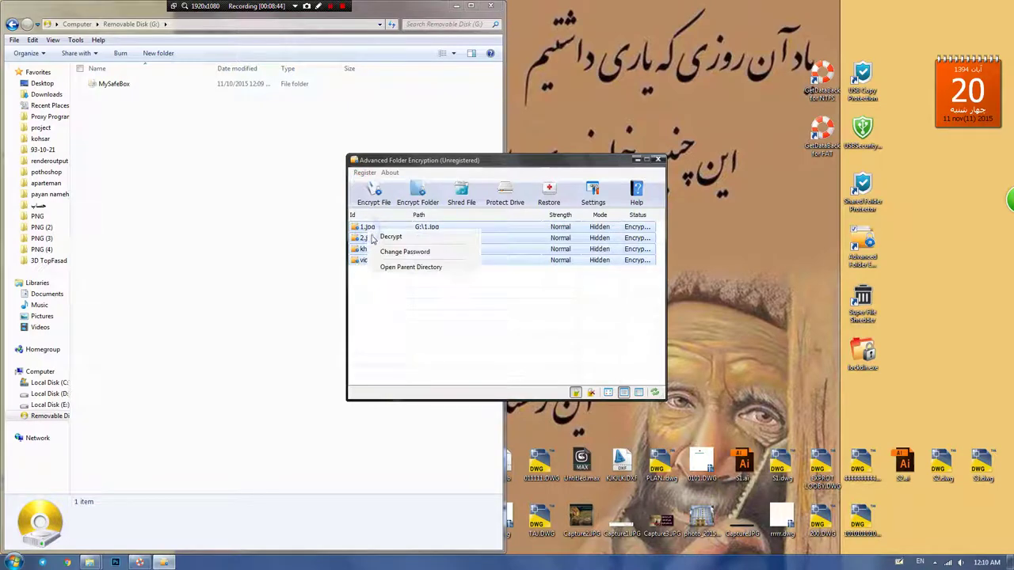
{"action": "left_click", "coordinate": [390, 237]}
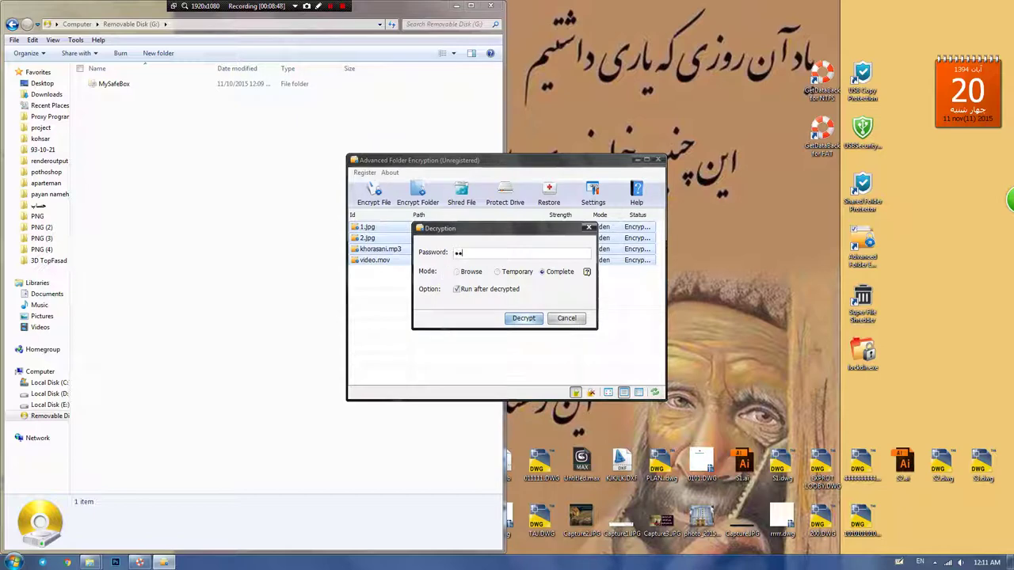
{"action": "left_click", "coordinate": [517, 320]}
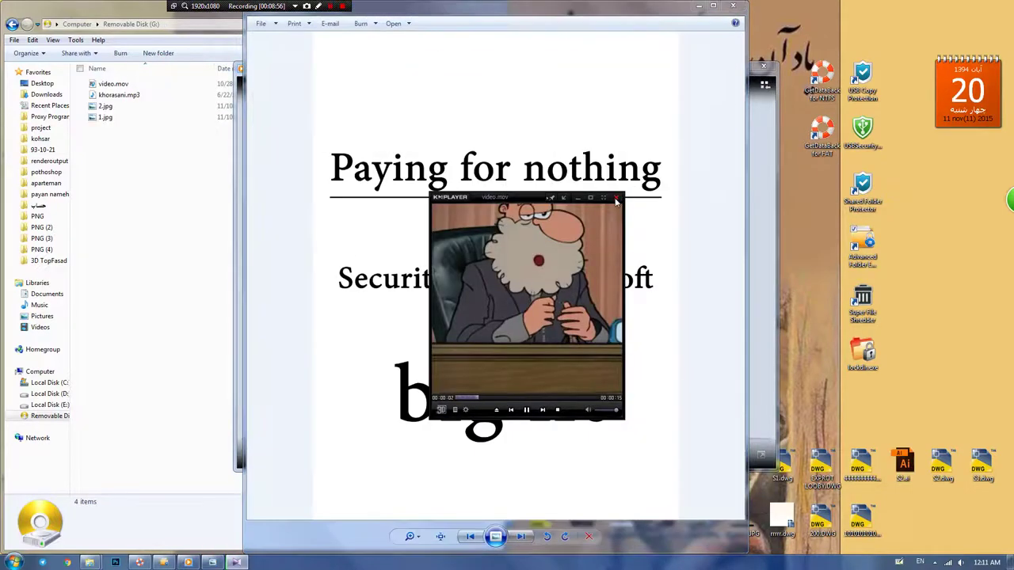
{"action": "left_click", "coordinate": [617, 199]}
{"action": "left_click", "coordinate": [729, 8]}
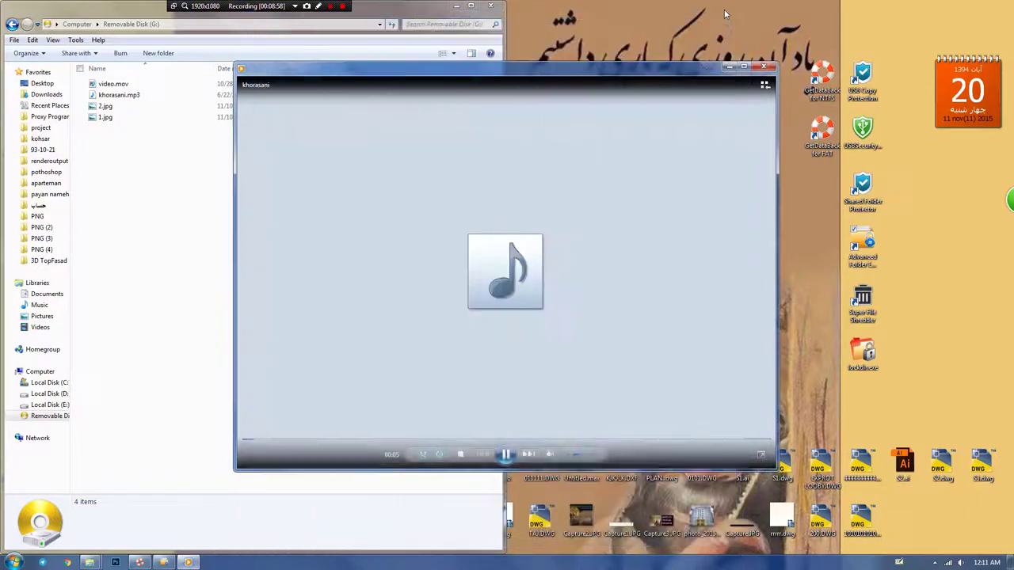
{"action": "left_click", "coordinate": [763, 66]}
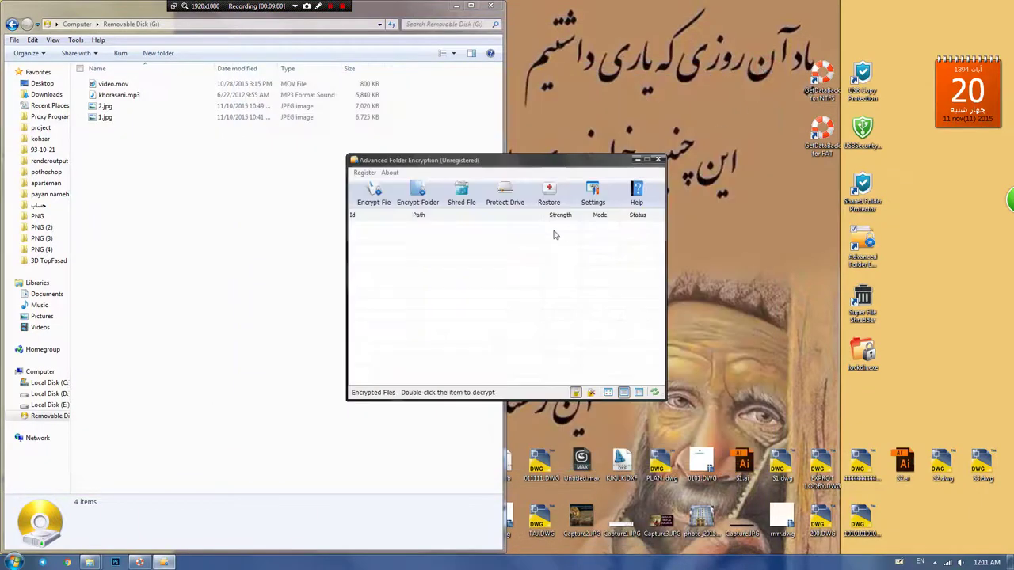
Step: Drag the four drive files into the encryption window and encrypt them in Local mode with a password
{"action": "left_click_drag", "start_coordinate": [156, 202], "coordinate": [91, 70]}
{"action": "left_click_drag", "start_coordinate": [106, 105], "coordinate": [545, 289]}
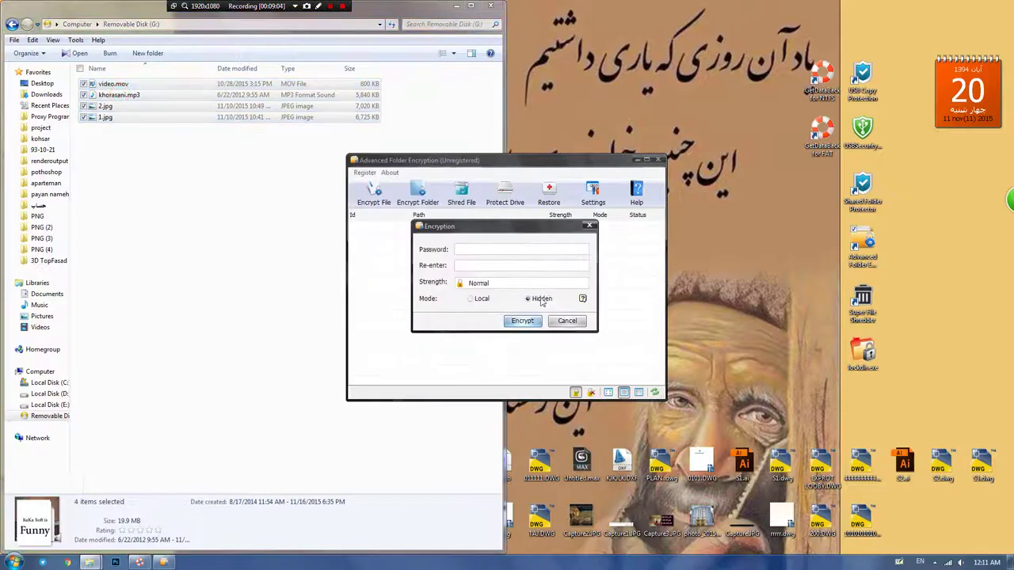
{"action": "left_click", "coordinate": [483, 300]}
{"action": "left_click", "coordinate": [463, 251]}
{"action": "type", "text": "123456"}
{"action": "left_click", "coordinate": [468, 267]}
{"action": "type", "text": "123"}
{"action": "left_click", "coordinate": [515, 321]}
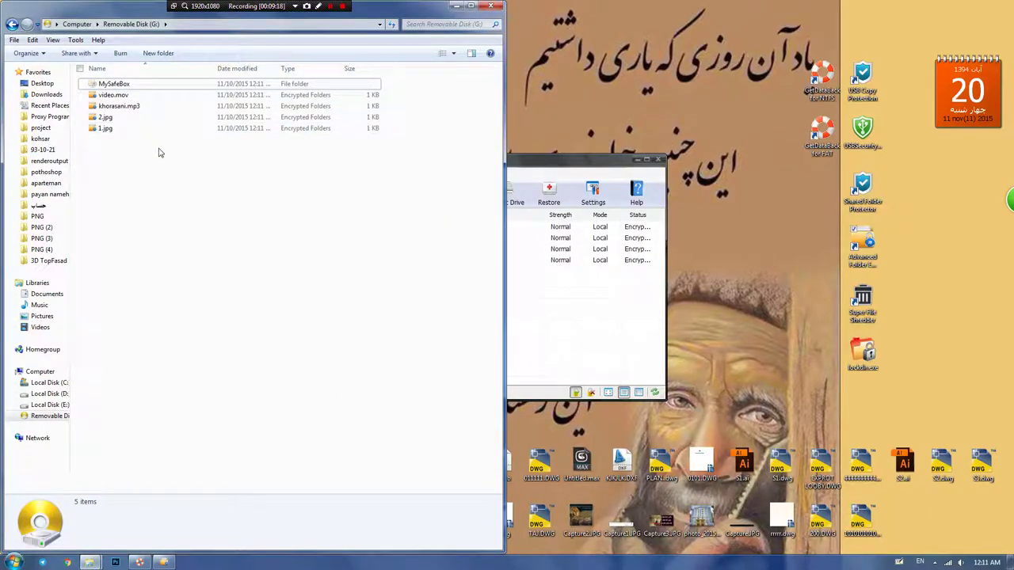
{"action": "left_click", "coordinate": [534, 314]}
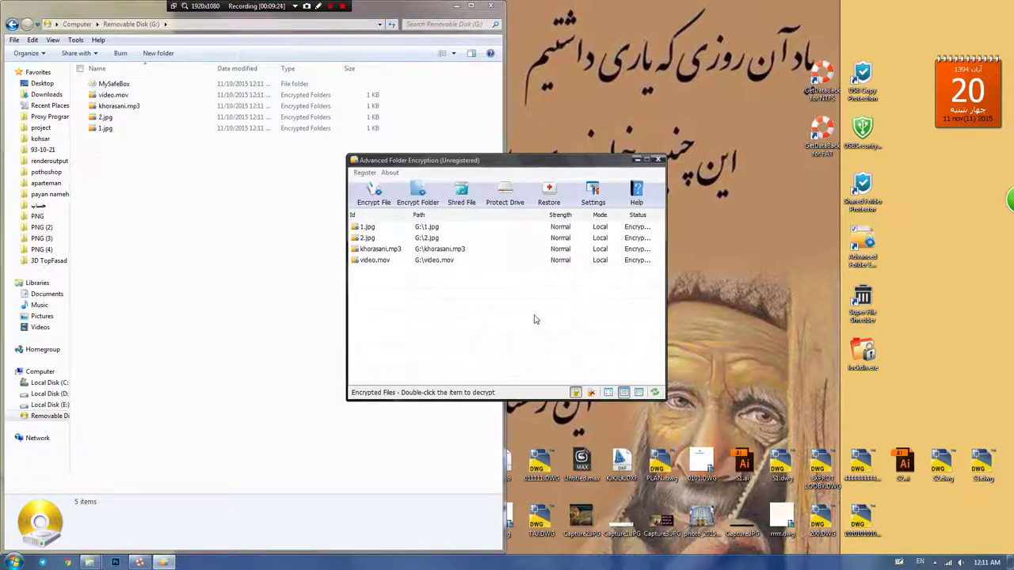
{"action": "left_click", "coordinate": [14, 563]}
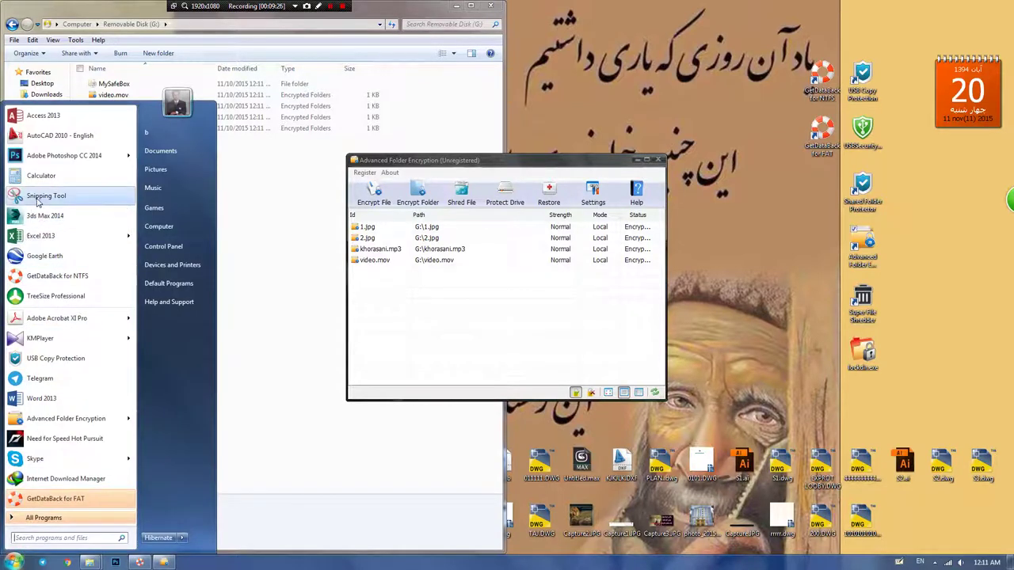
Step: Launch TreeSize Professional, scan drive G:, and open MySafeBox > Important Folder > Com1 > subfolder > List
{"action": "left_click", "coordinate": [38, 298]}
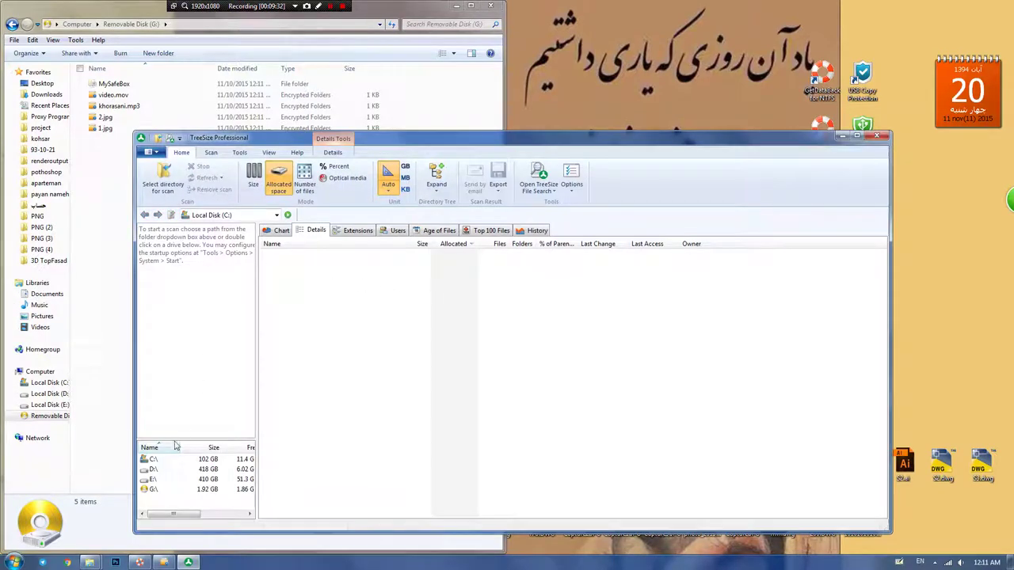
{"action": "double_click", "coordinate": [151, 488]}
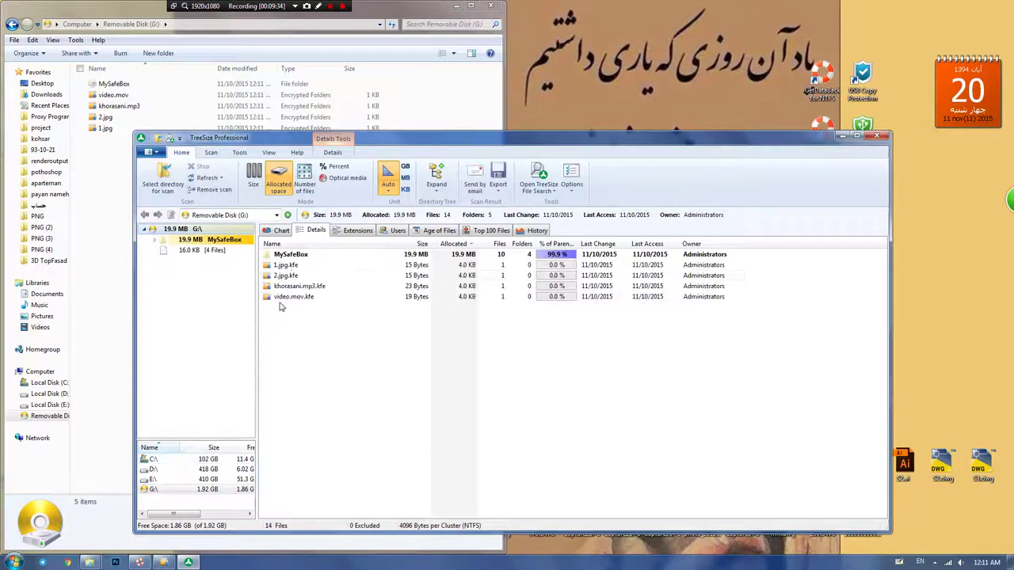
{"action": "left_click", "coordinate": [288, 267]}
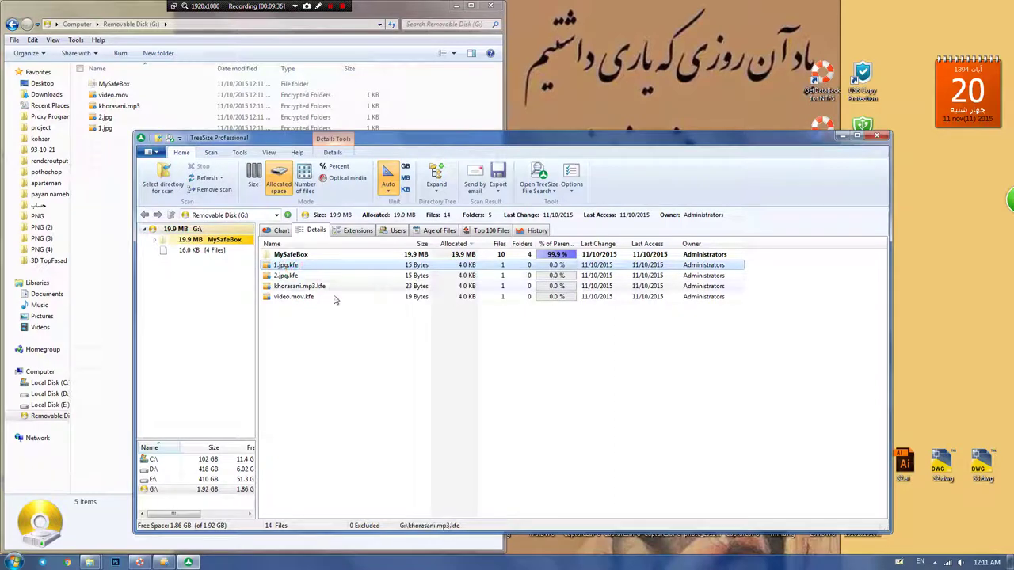
{"action": "double_click", "coordinate": [281, 255]}
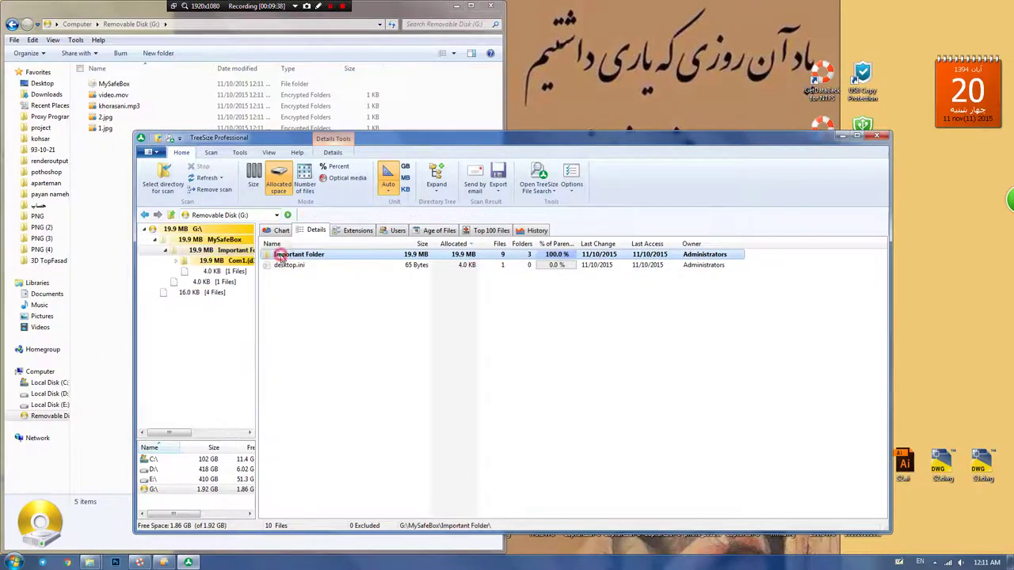
{"action": "double_click", "coordinate": [281, 255]}
{"action": "double_click", "coordinate": [281, 255]}
{"action": "double_click", "coordinate": [282, 255]}
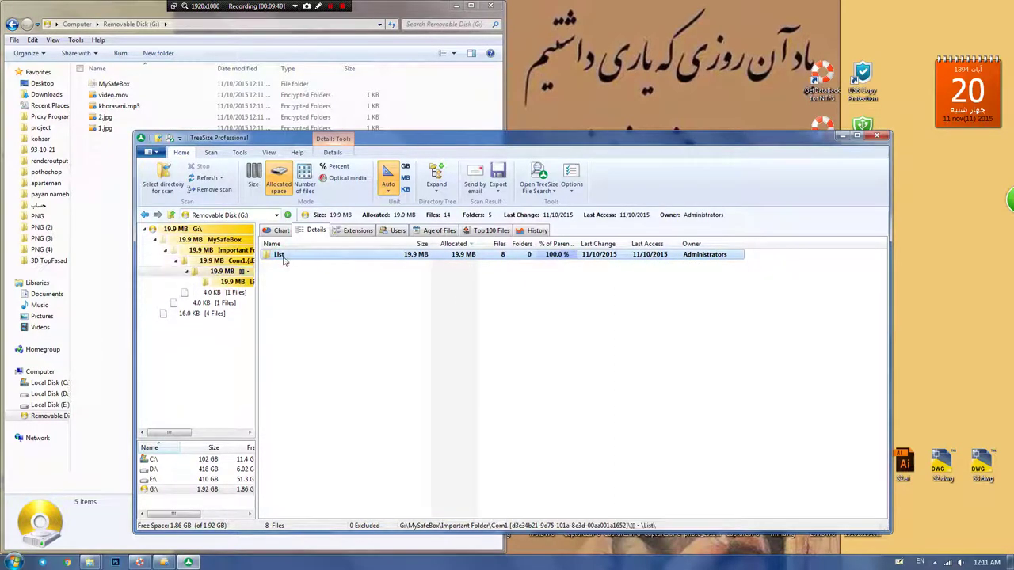
{"action": "double_click", "coordinate": [281, 255]}
Step: Open the hidden images in the List folder, flip between them, and close the viewer
{"action": "double_click", "coordinate": [283, 256]}
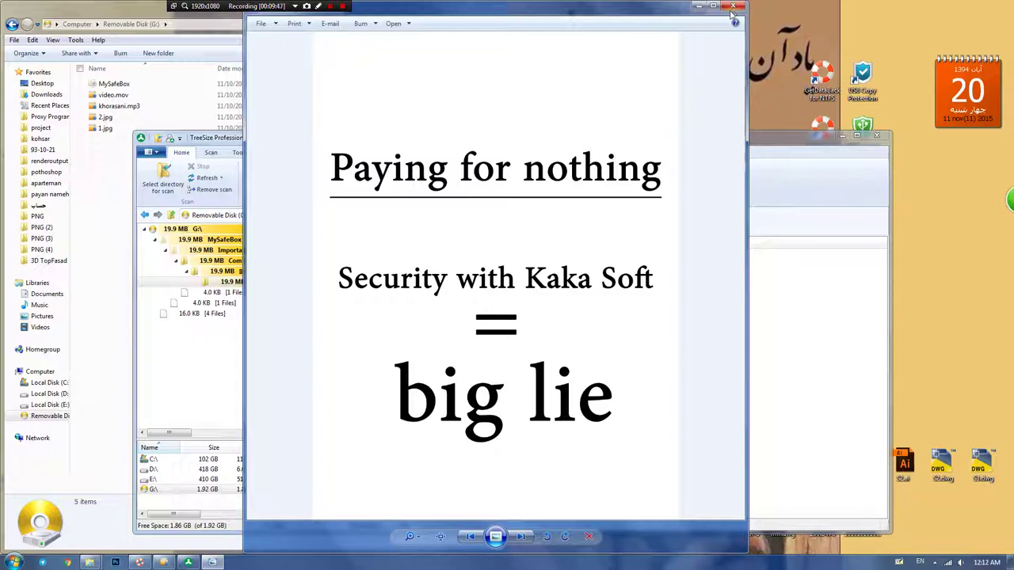
{"action": "left_click", "coordinate": [520, 536]}
{"action": "left_click", "coordinate": [520, 536]}
{"action": "left_click", "coordinate": [735, 5]}
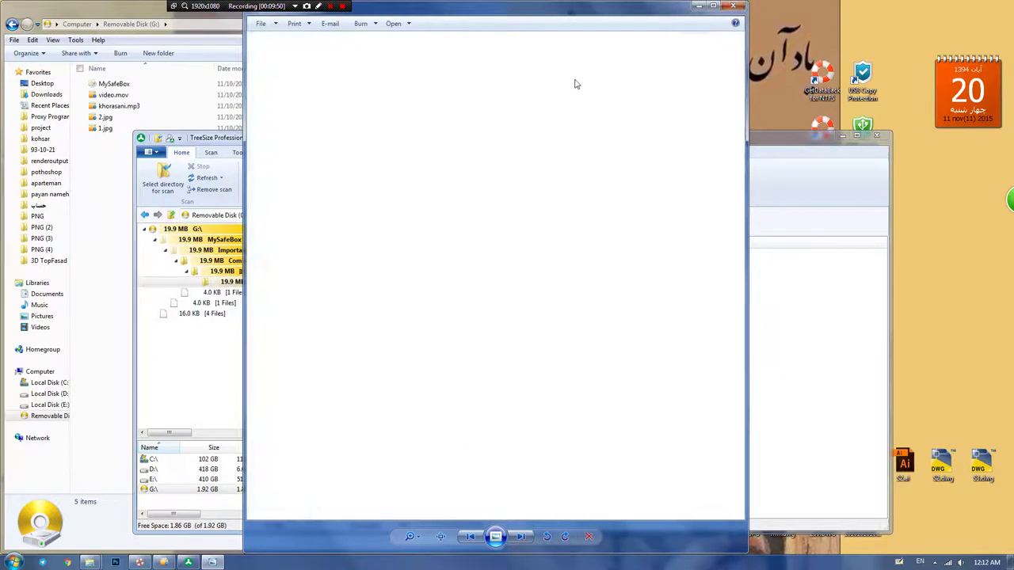
Step: Play khorasani.mp3, select video.mov, and close TreeSize
{"action": "double_click", "coordinate": [295, 274]}
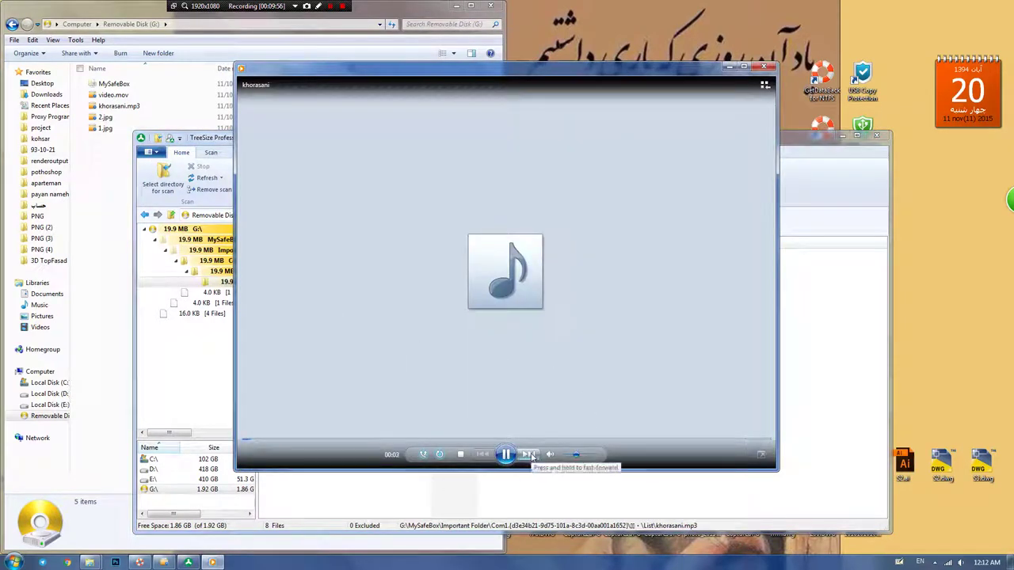
{"action": "left_click", "coordinate": [763, 68]}
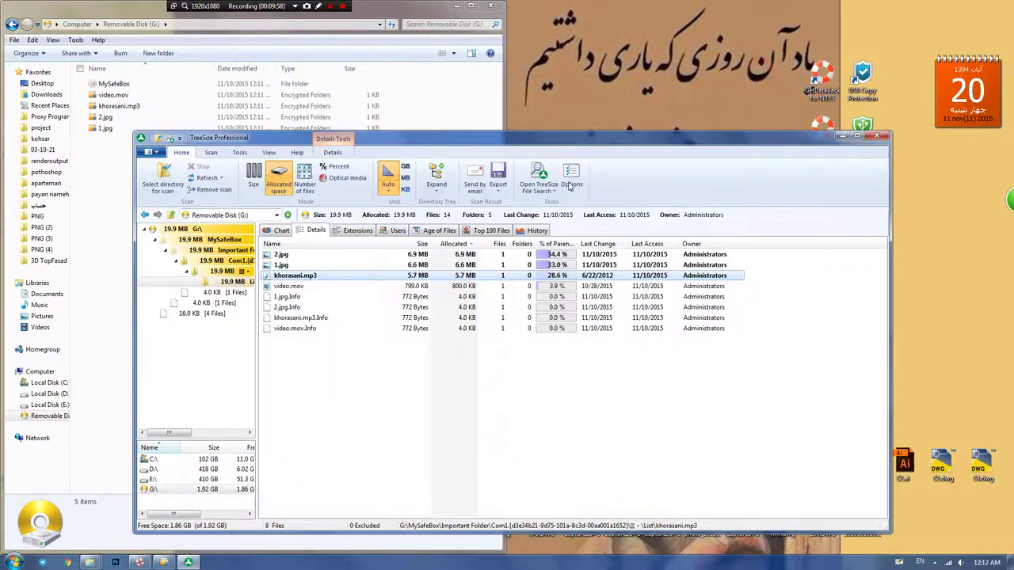
{"action": "left_click", "coordinate": [281, 287]}
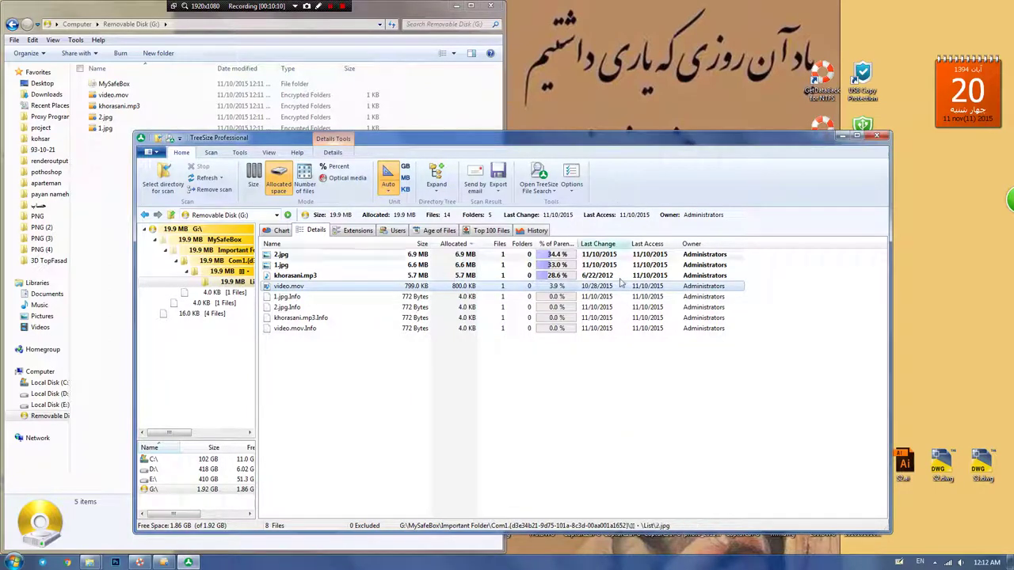
{"action": "left_click", "coordinate": [876, 137]}
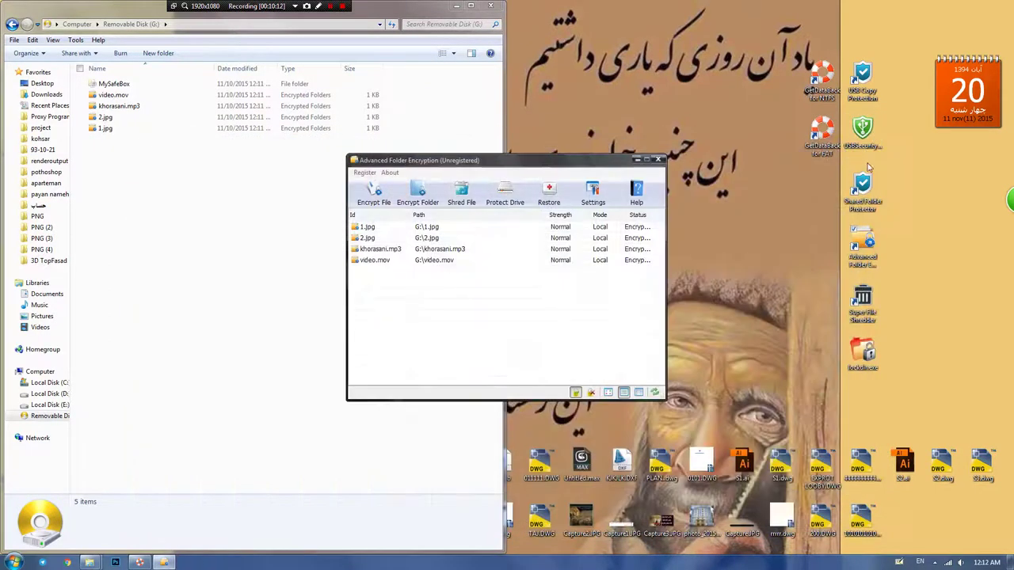
Step: Select all four encrypted files and decrypt them with the password
{"action": "left_click_drag", "start_coordinate": [420, 315], "coordinate": [366, 225]}
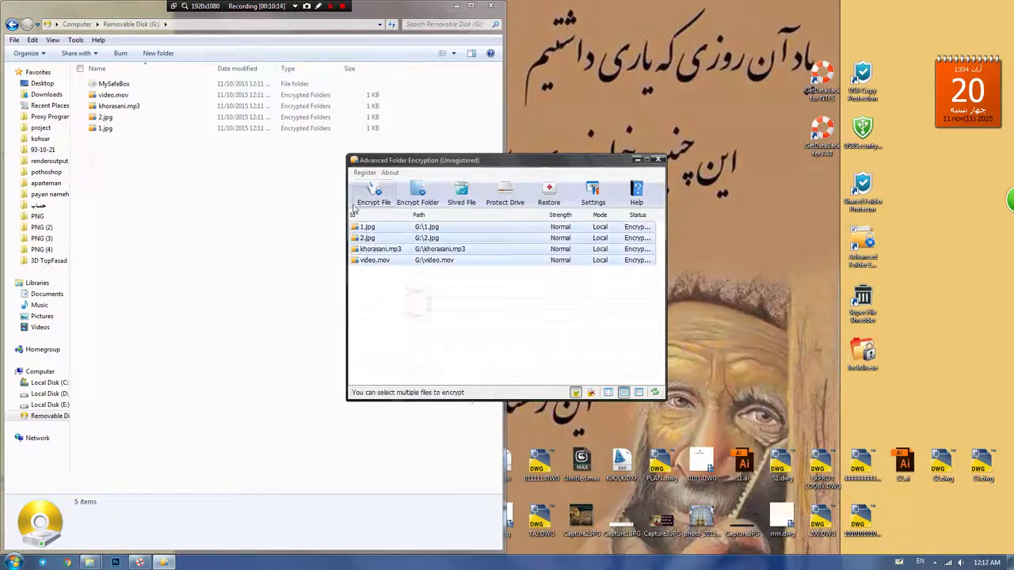
{"action": "right_click", "coordinate": [375, 247]}
{"action": "left_click", "coordinate": [391, 250]}
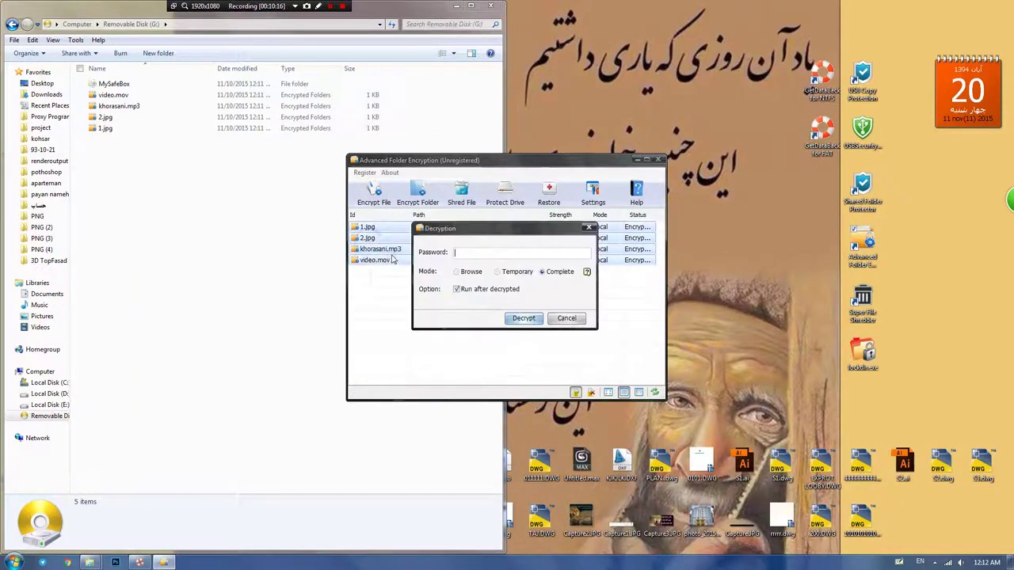
{"action": "type", "text": "12"}
{"action": "left_click", "coordinate": [516, 318]}
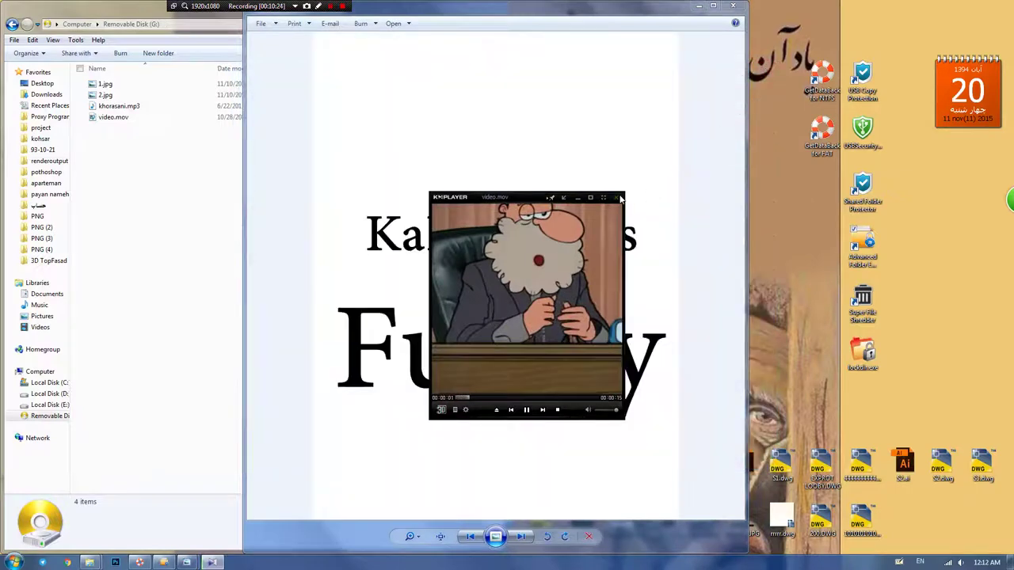
Step: Close the video player, both photo viewers, and the Advanced Folder Encryption window
{"action": "left_click", "coordinate": [618, 198]}
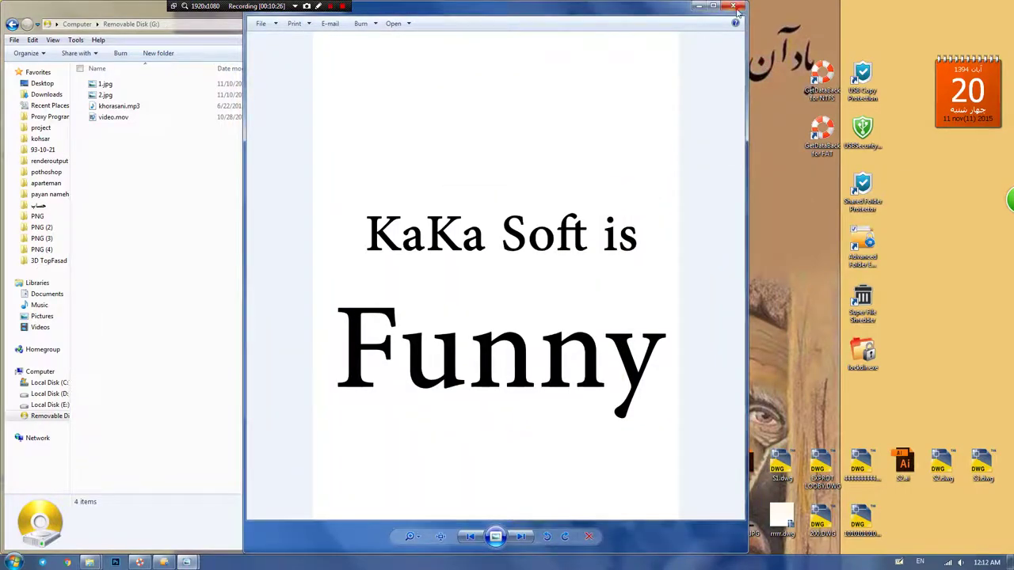
{"action": "left_click", "coordinate": [735, 7]}
{"action": "left_click", "coordinate": [734, 8]}
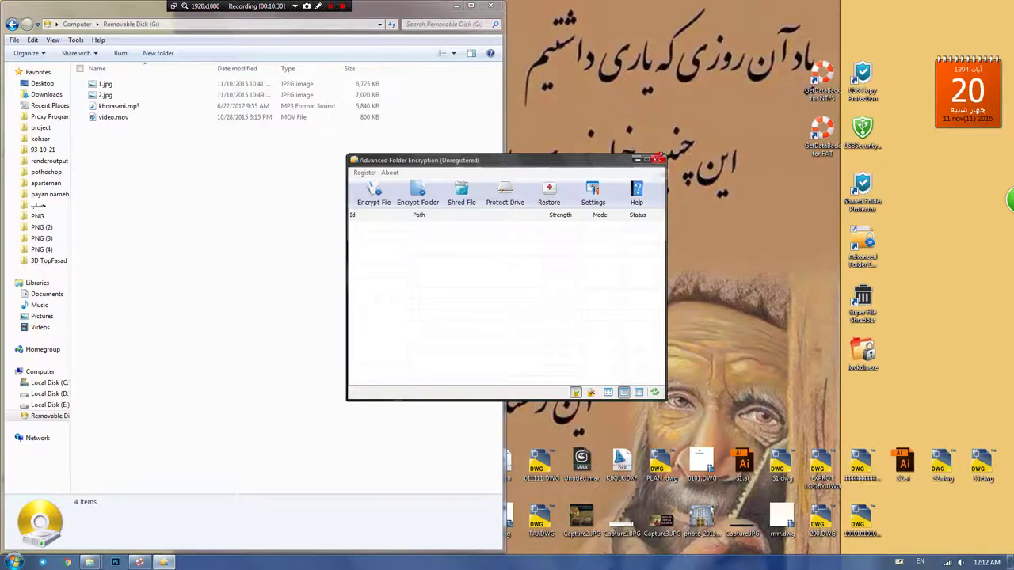
{"action": "left_click", "coordinate": [656, 160]}
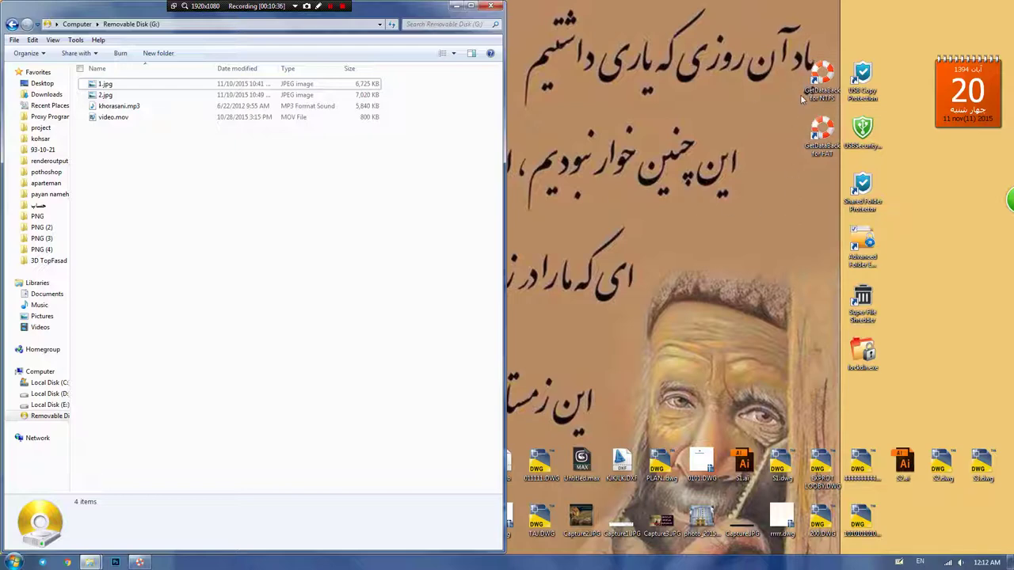
Step: Launch USB Copy Protection, tick USB Drive G:, disable User2 and User3, and require User1's password
{"action": "left_click", "coordinate": [859, 92]}
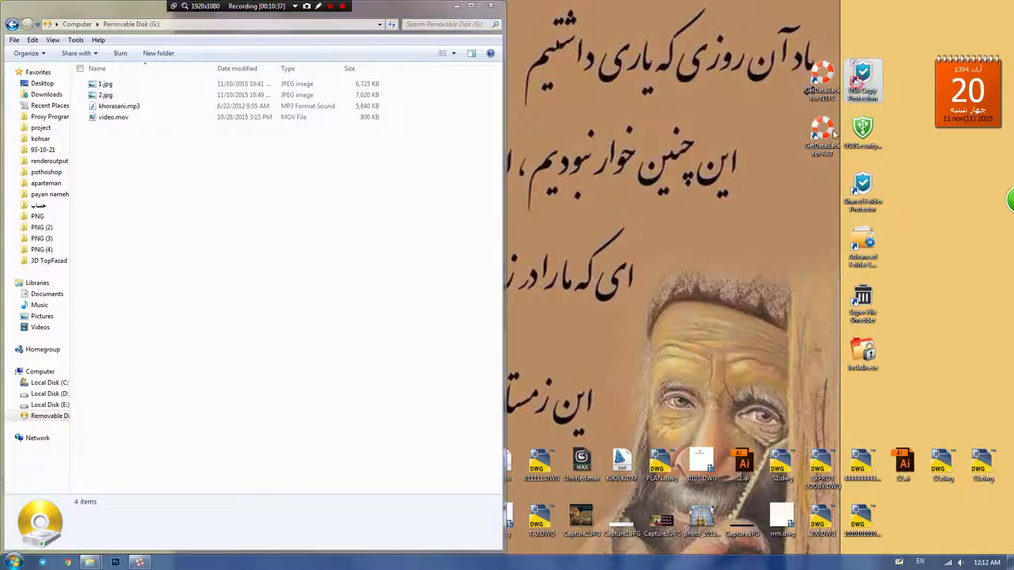
{"action": "double_click", "coordinate": [861, 81]}
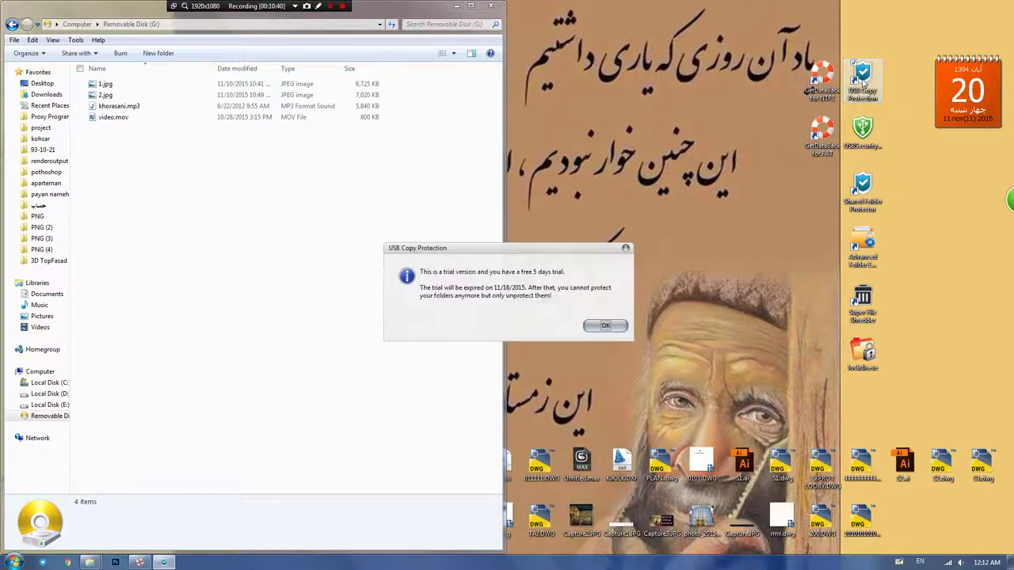
{"action": "left_click", "coordinate": [601, 325]}
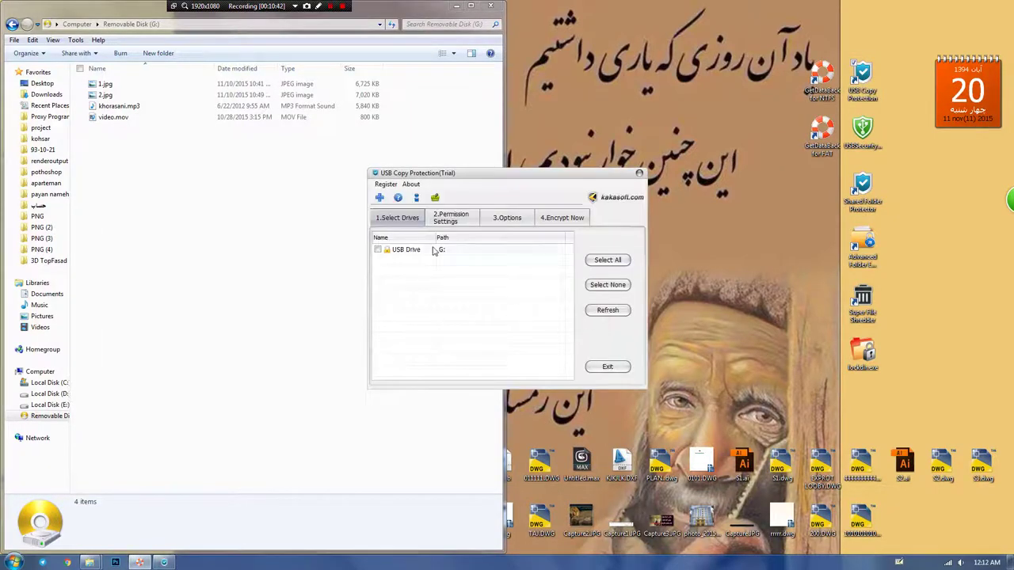
{"action": "left_click", "coordinate": [378, 249]}
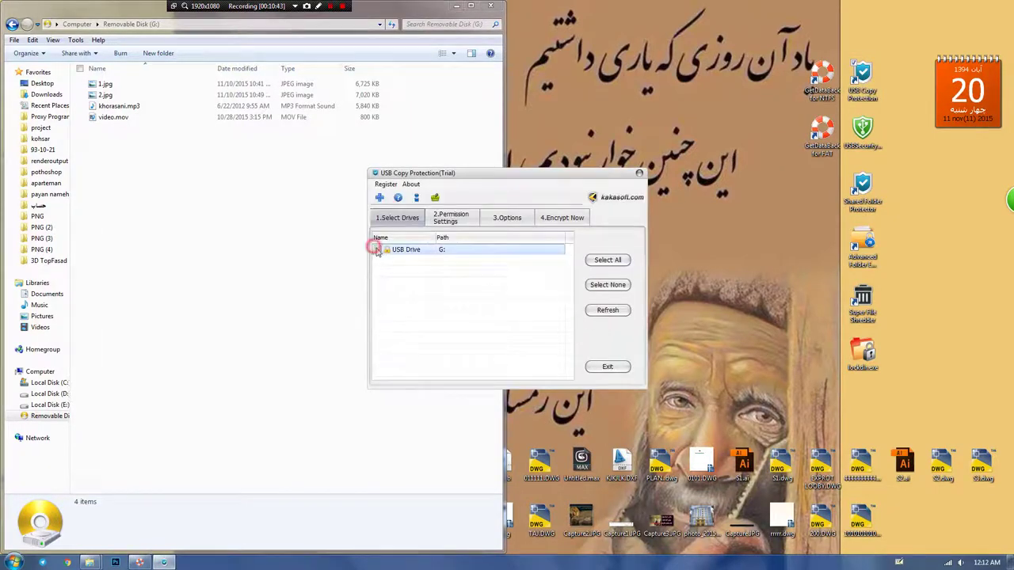
{"action": "left_click", "coordinate": [458, 220]}
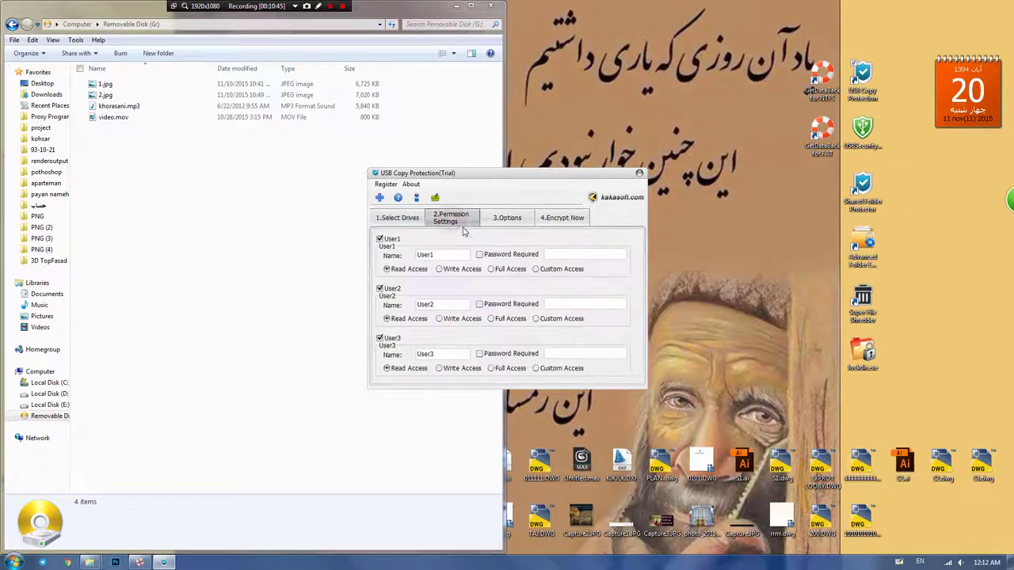
{"action": "left_click", "coordinate": [379, 339]}
{"action": "left_click", "coordinate": [380, 288]}
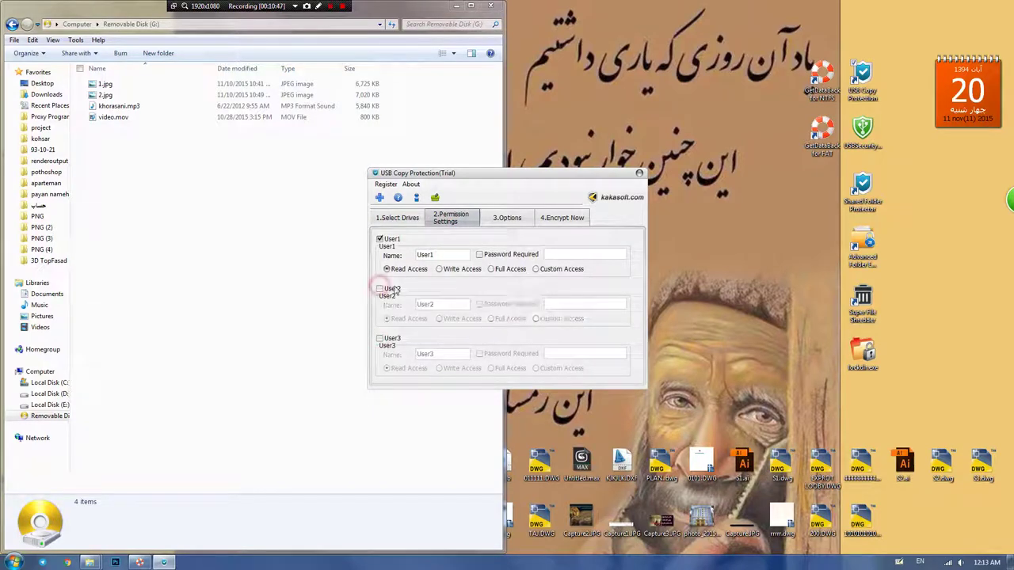
{"action": "left_click", "coordinate": [479, 255]}
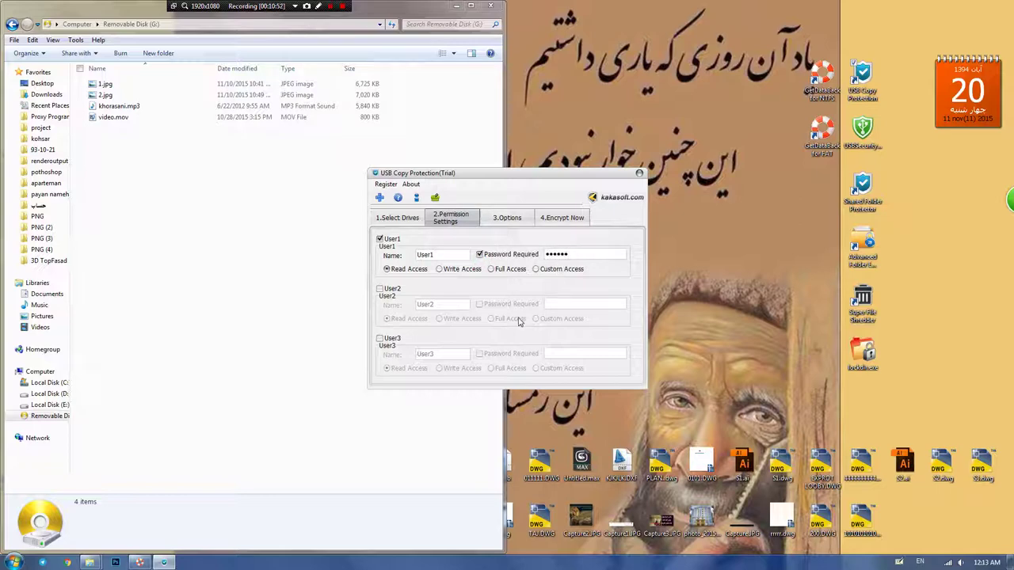
Step: Enter and confirm the administrator password, protect the drive, then close USB Copy Protection
{"action": "left_click", "coordinate": [497, 218]}
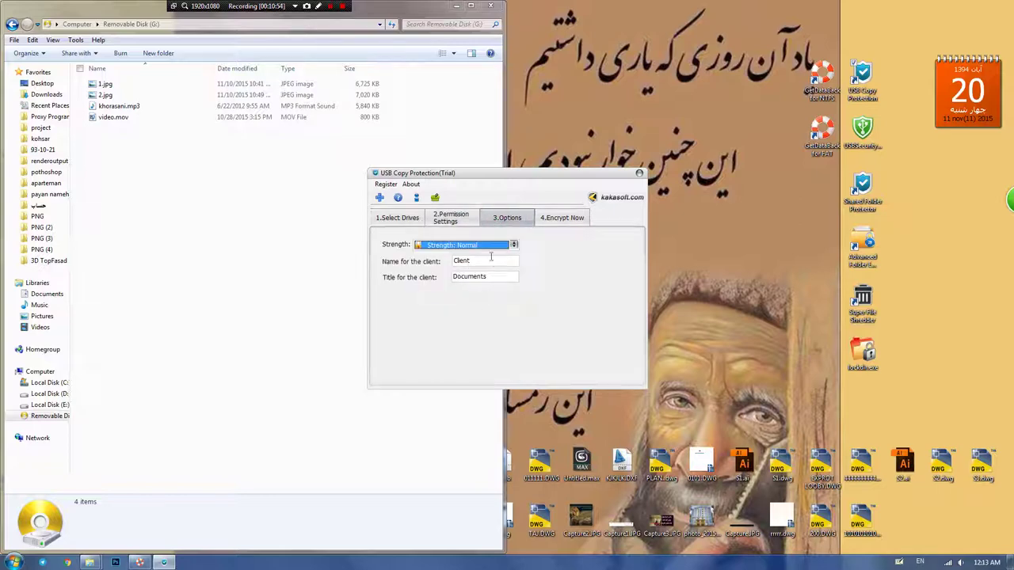
{"action": "left_click", "coordinate": [547, 219]}
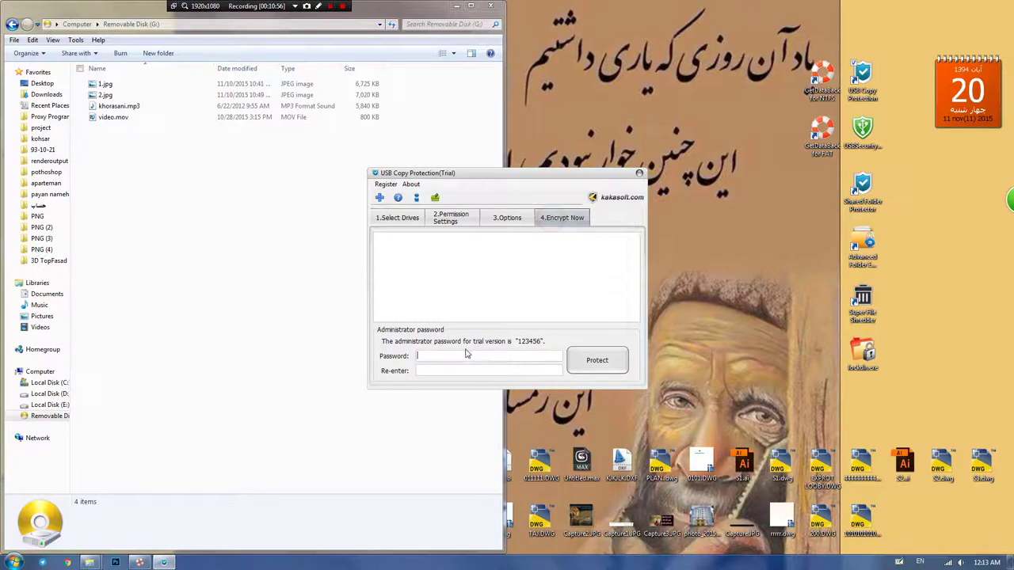
{"action": "type", "text": "12"}
{"action": "left_click", "coordinate": [423, 372]}
{"action": "type", "text": "12"}
{"action": "left_click", "coordinate": [597, 360]}
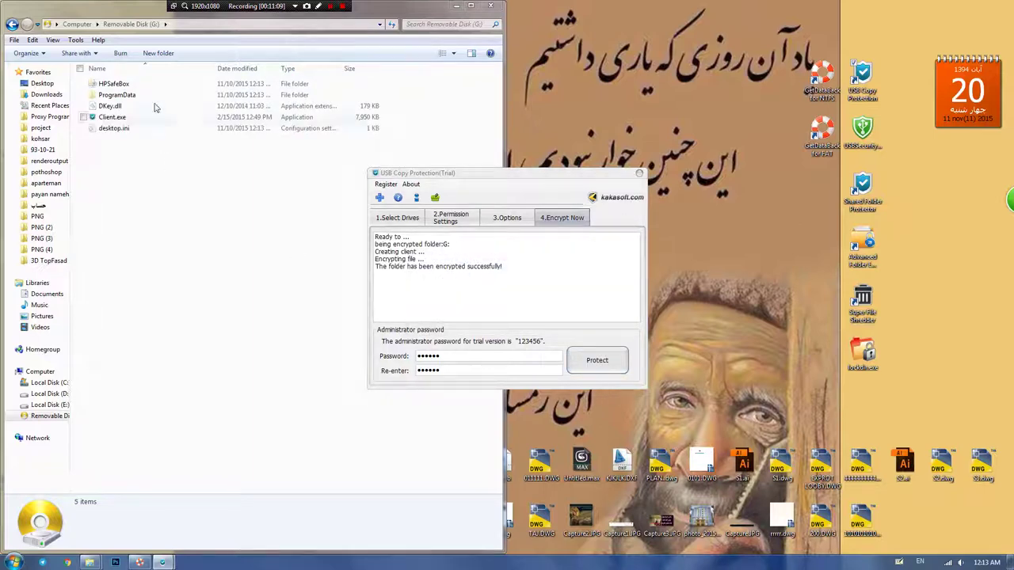
{"action": "left_click", "coordinate": [640, 174]}
Step: Run Client.exe on the drive, view the login user-name list, and cancel the login
{"action": "double_click", "coordinate": [112, 117]}
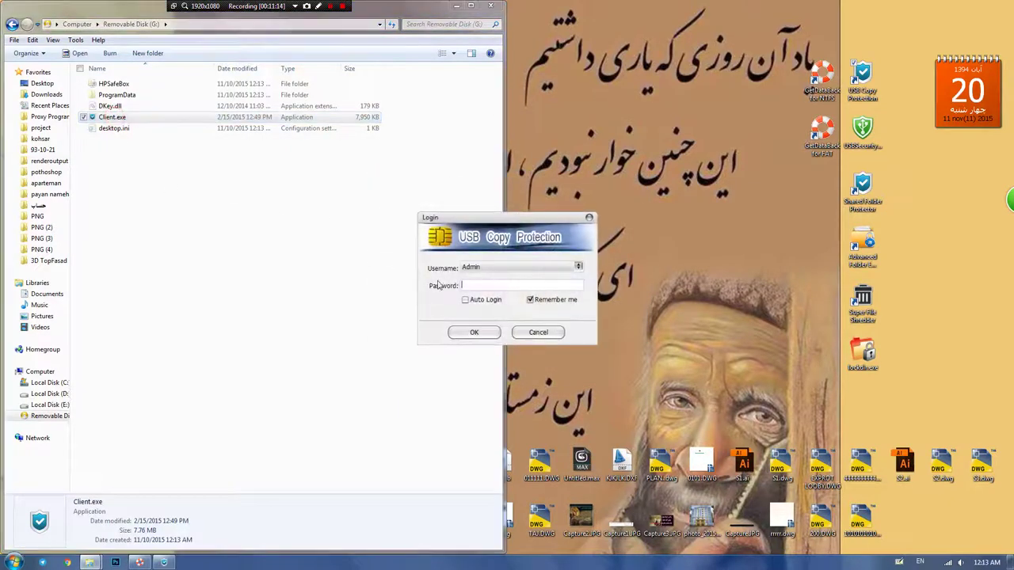
{"action": "left_click", "coordinate": [475, 268]}
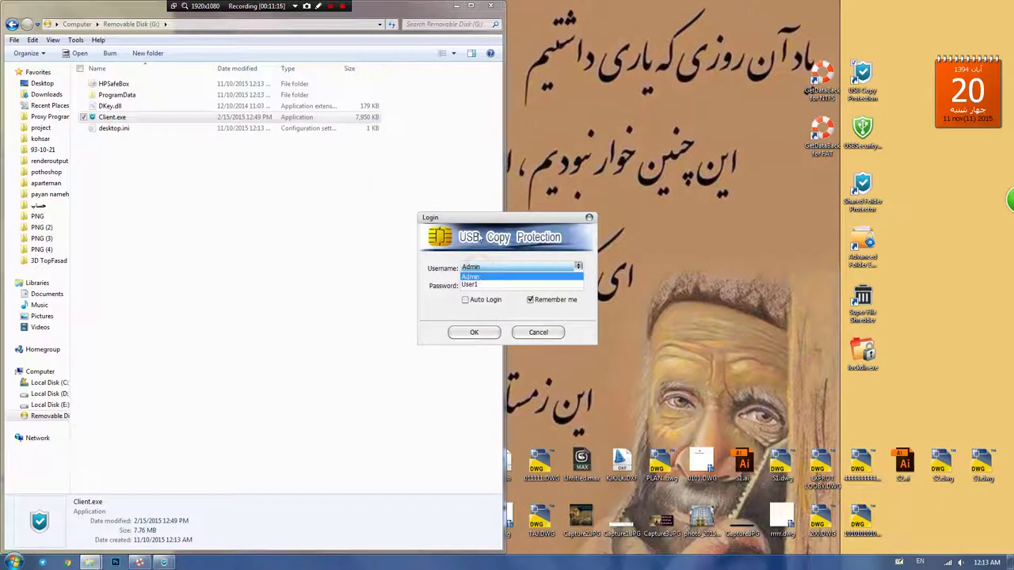
{"action": "left_click", "coordinate": [481, 237]}
{"action": "left_click", "coordinate": [523, 334]}
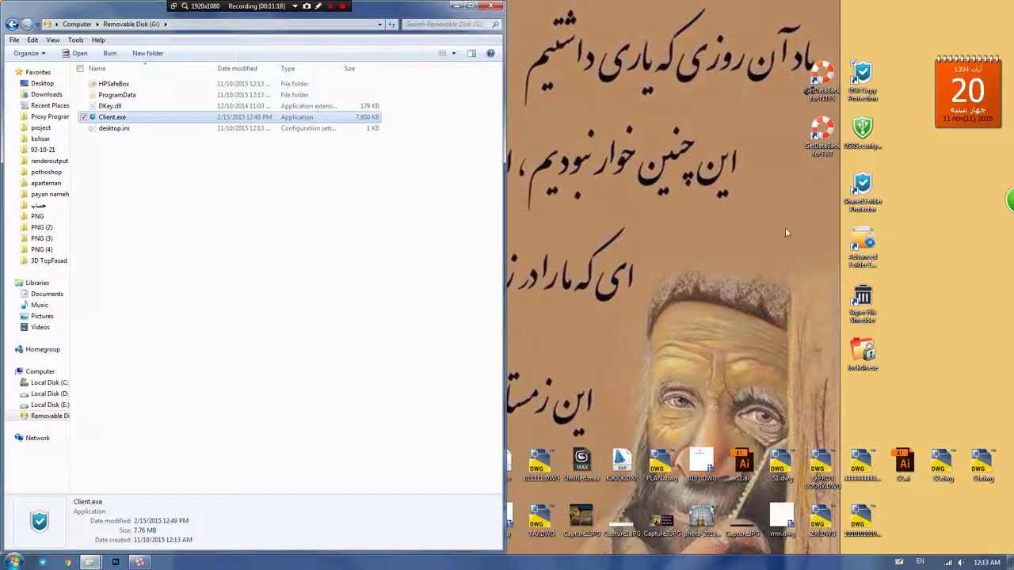
Step: Launch GetDataBack for NTFS and scan the 1.92 GB drive's NTFS partition into a recovery tree
{"action": "left_click", "coordinate": [822, 83]}
{"action": "double_click", "coordinate": [822, 83]}
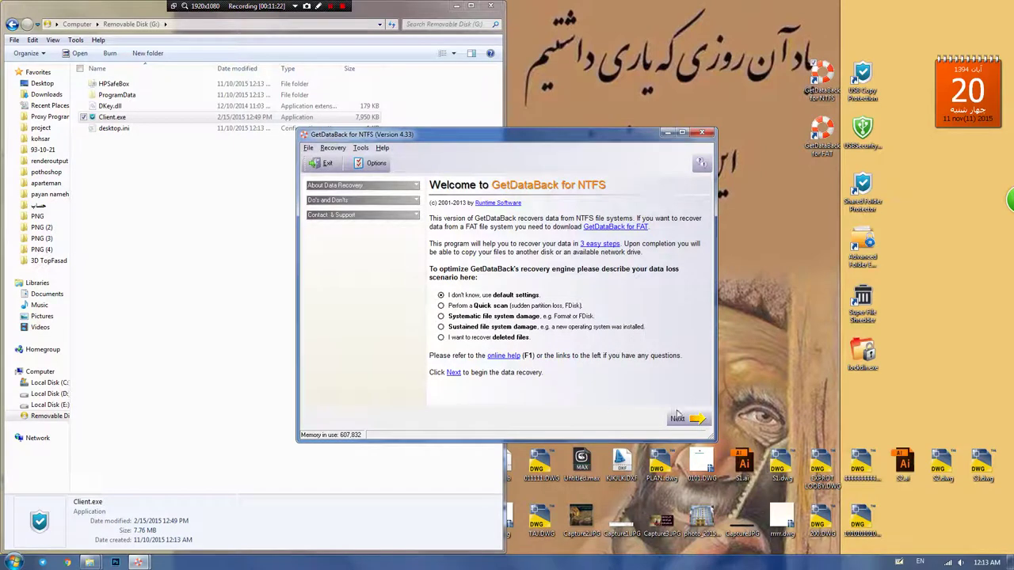
{"action": "left_click", "coordinate": [678, 418]}
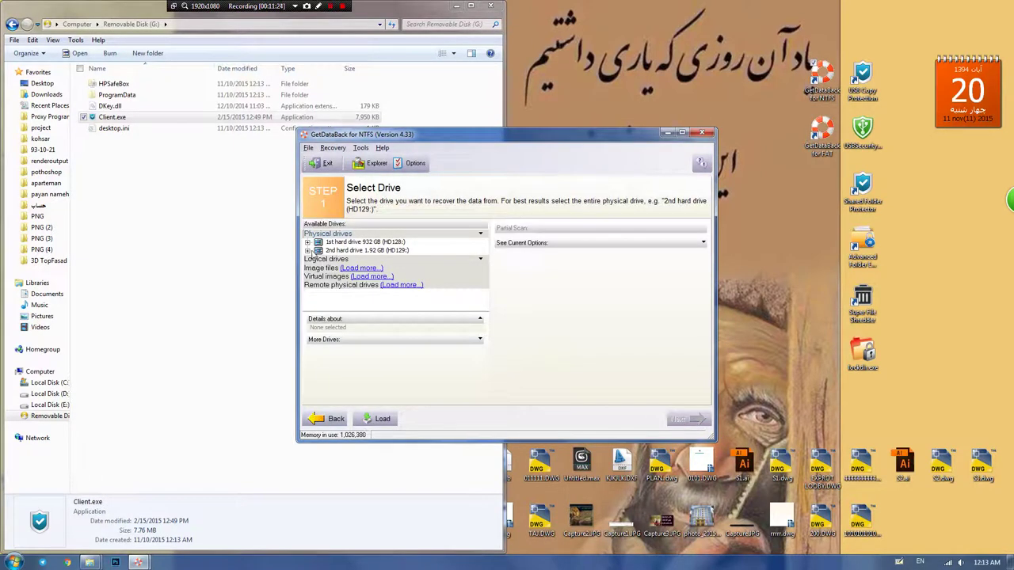
{"action": "left_click", "coordinate": [308, 250]}
{"action": "left_click", "coordinate": [331, 259]}
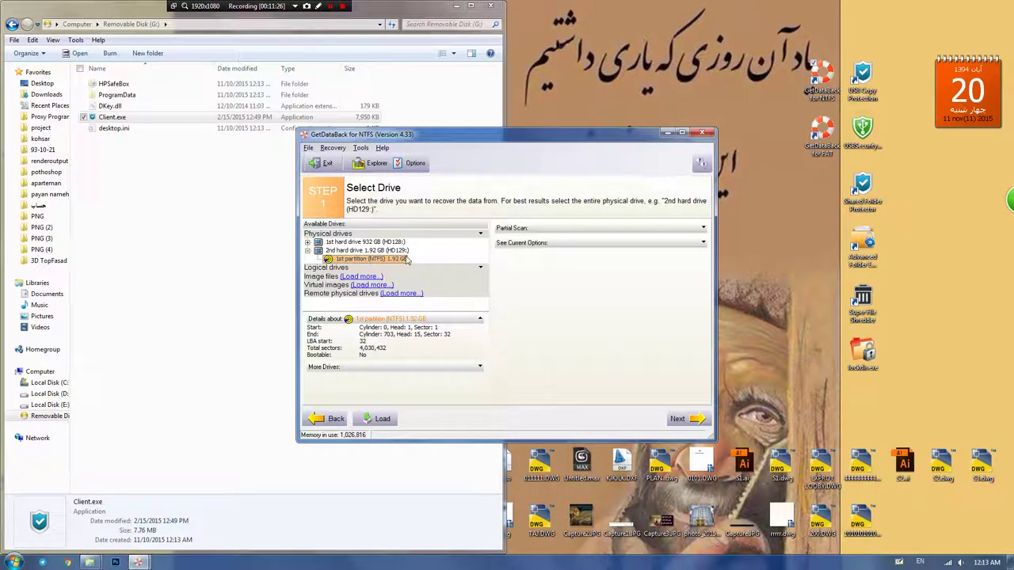
{"action": "left_click", "coordinate": [678, 418]}
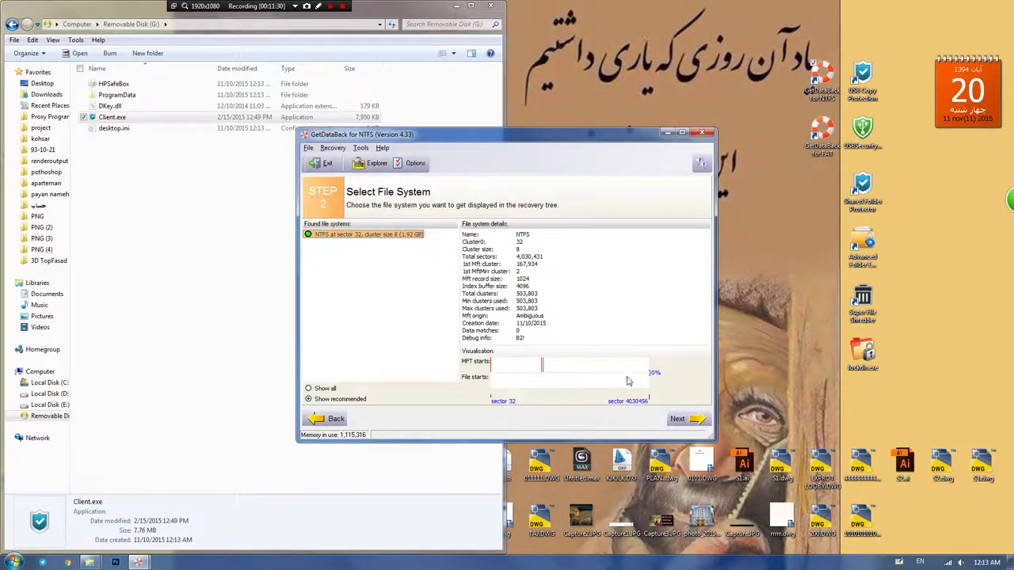
{"action": "left_click", "coordinate": [678, 418]}
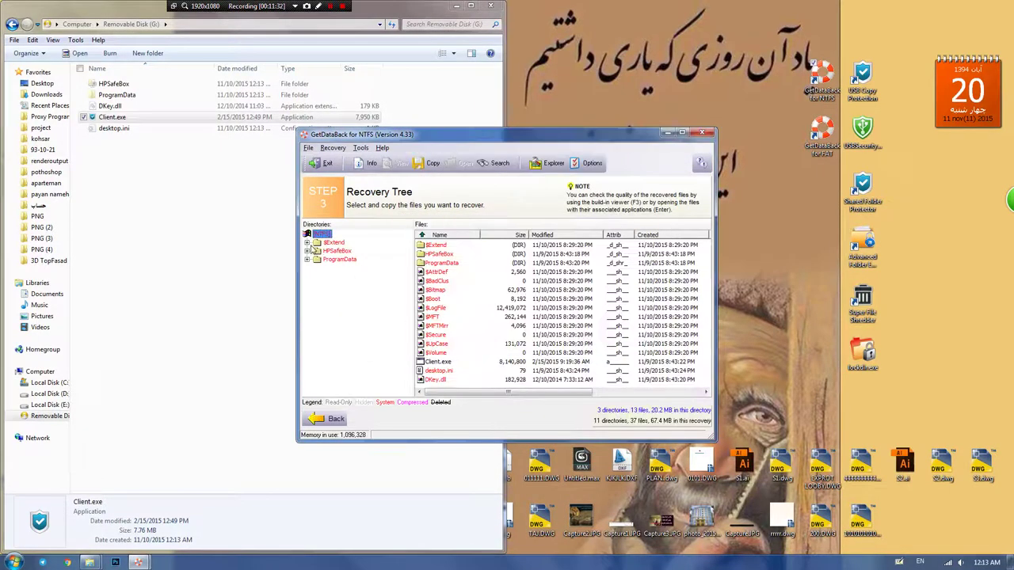
Step: Expand HPSafeBox > Important Folder > Com1 and open the folder holding the hidden files
{"action": "left_click", "coordinate": [306, 250]}
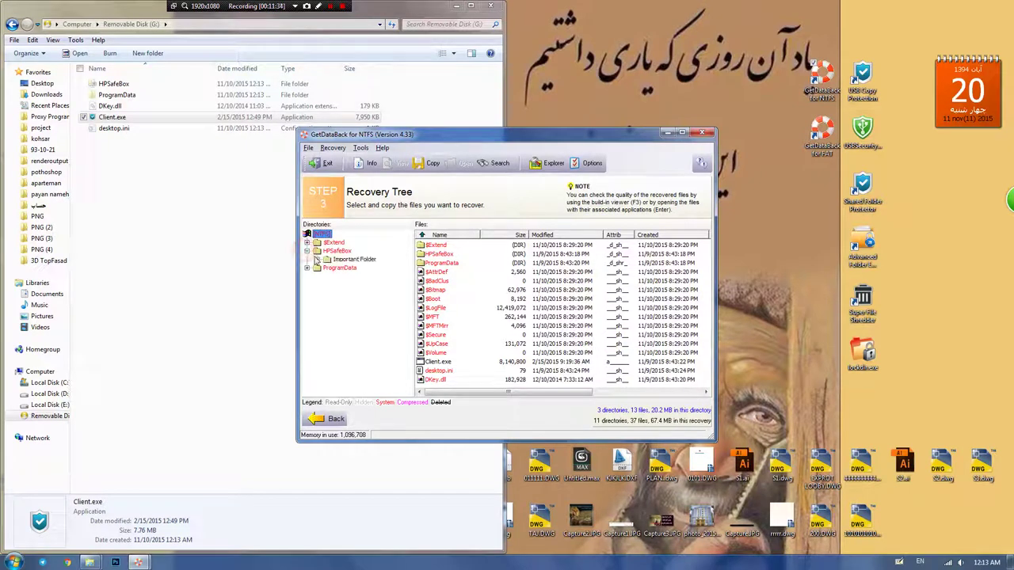
{"action": "left_click", "coordinate": [317, 259]}
{"action": "left_click", "coordinate": [326, 268]}
{"action": "left_click", "coordinate": [349, 276]}
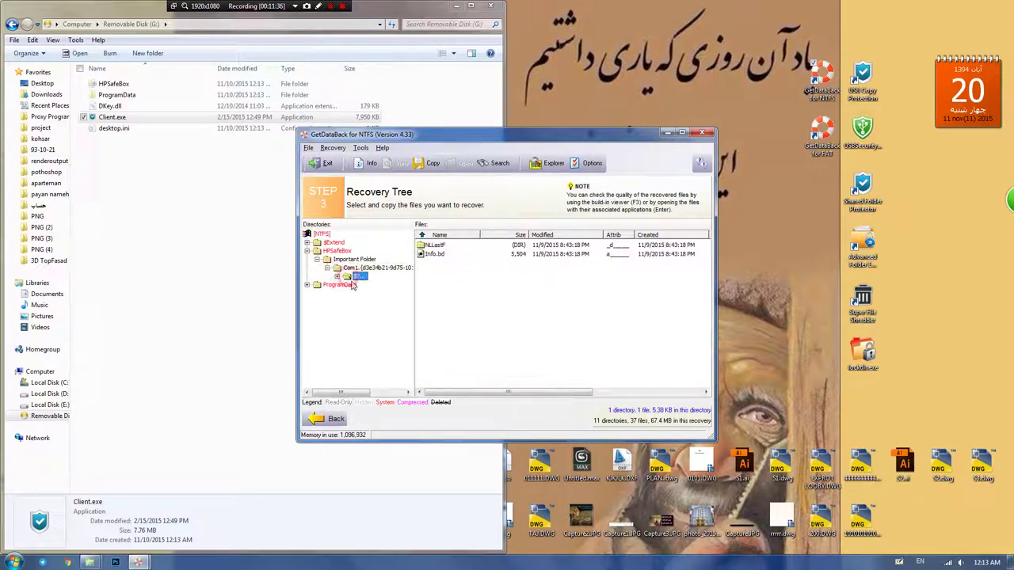
{"action": "left_click", "coordinate": [433, 245]}
{"action": "double_click", "coordinate": [429, 245]}
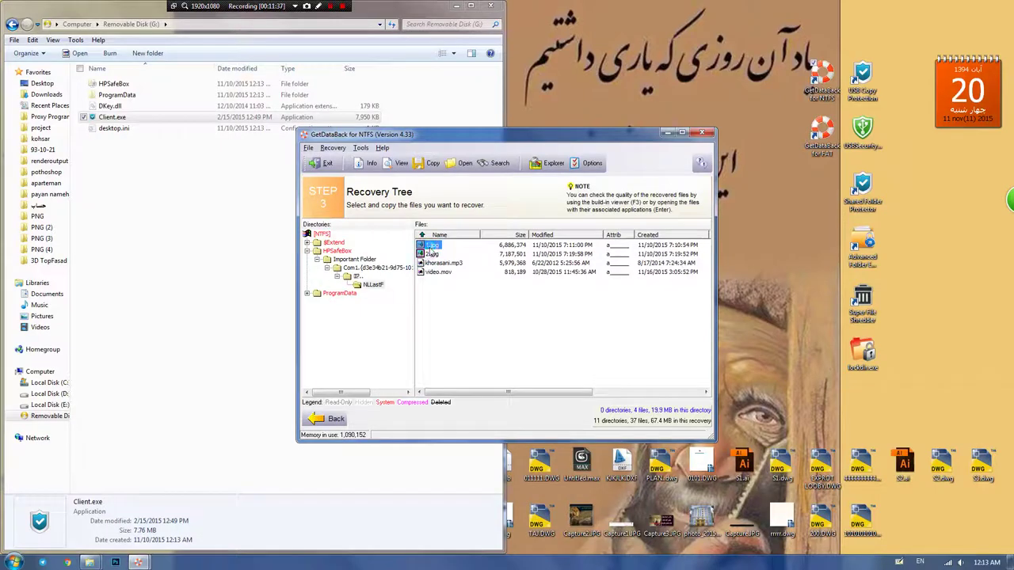
Step: View the recovered images 1.jpg and 2.jpg
{"action": "double_click", "coordinate": [431, 245]}
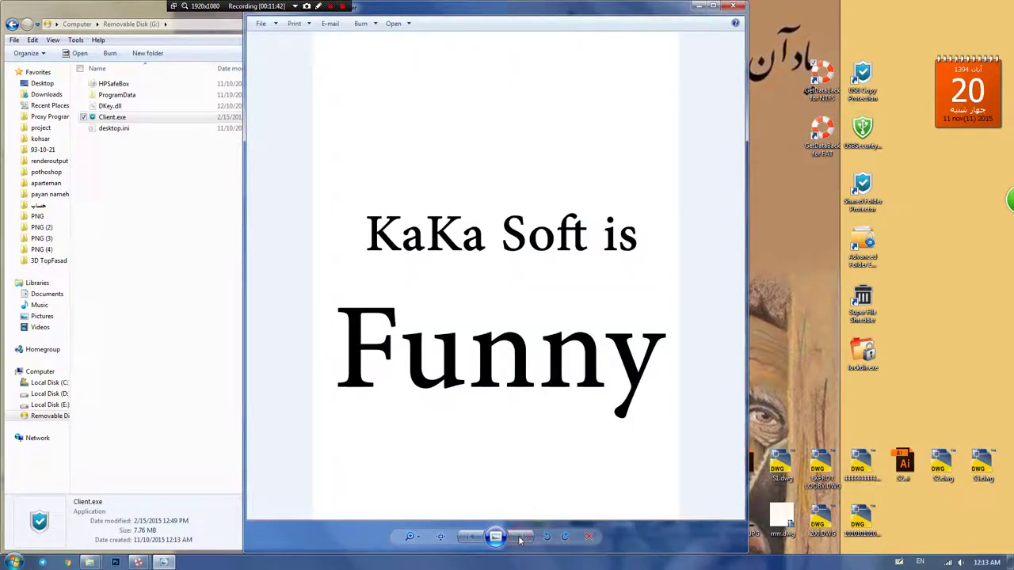
{"action": "left_click", "coordinate": [733, 6]}
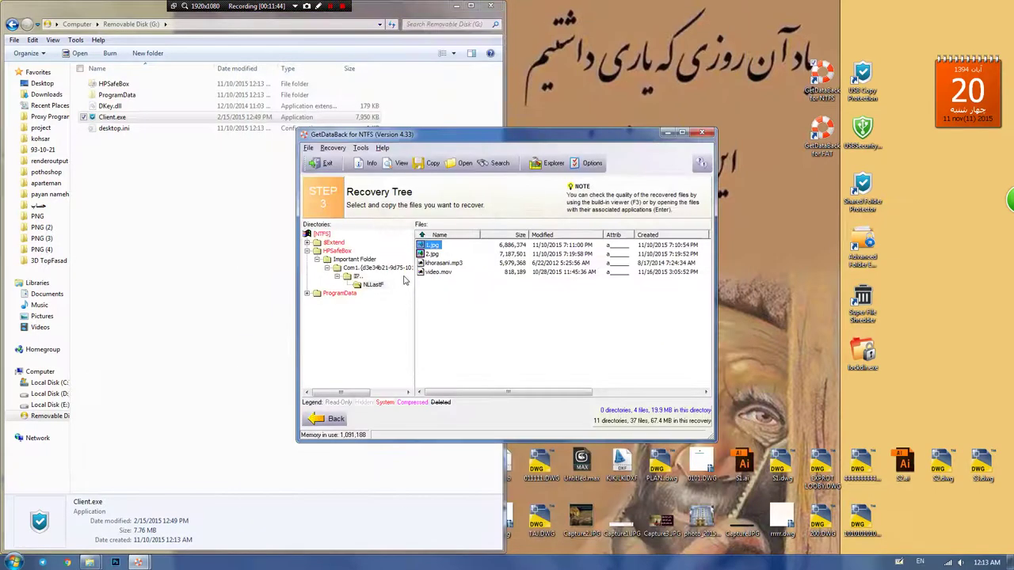
{"action": "left_click", "coordinate": [431, 253]}
{"action": "double_click", "coordinate": [432, 253]}
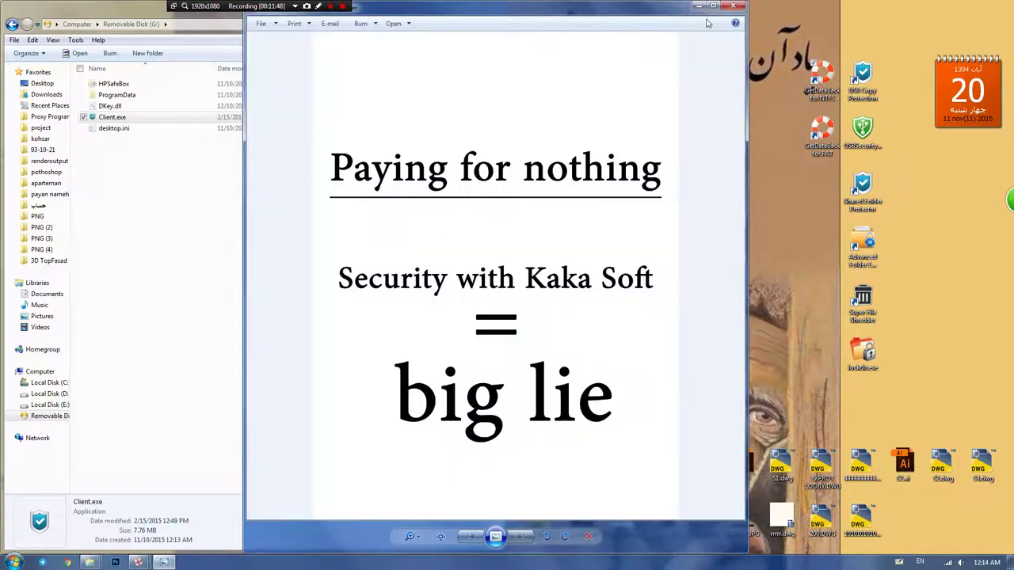
{"action": "left_click", "coordinate": [732, 7]}
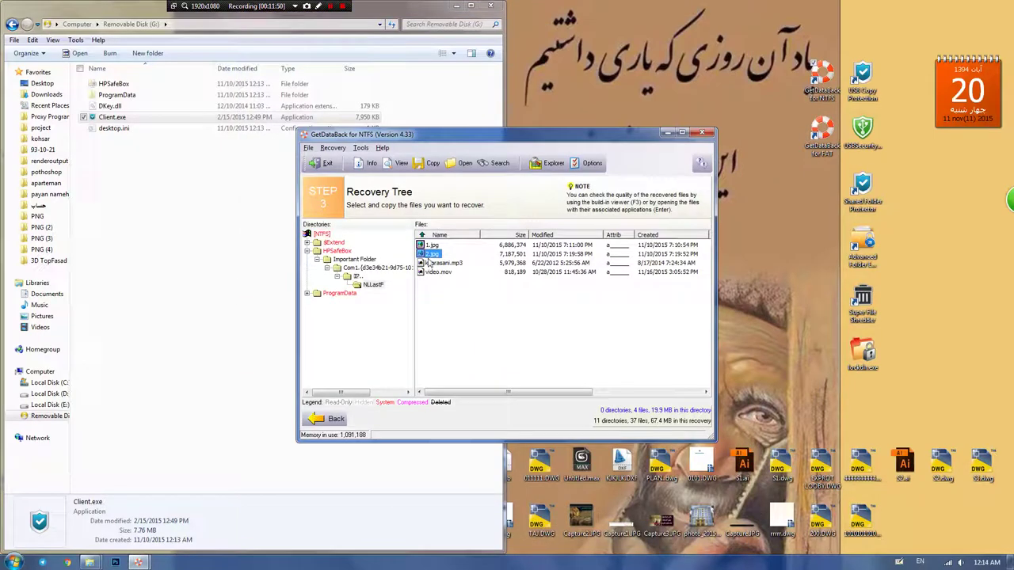
Step: Play khorasani.mp3 and video.mov, then select all four recovered files
{"action": "double_click", "coordinate": [434, 262]}
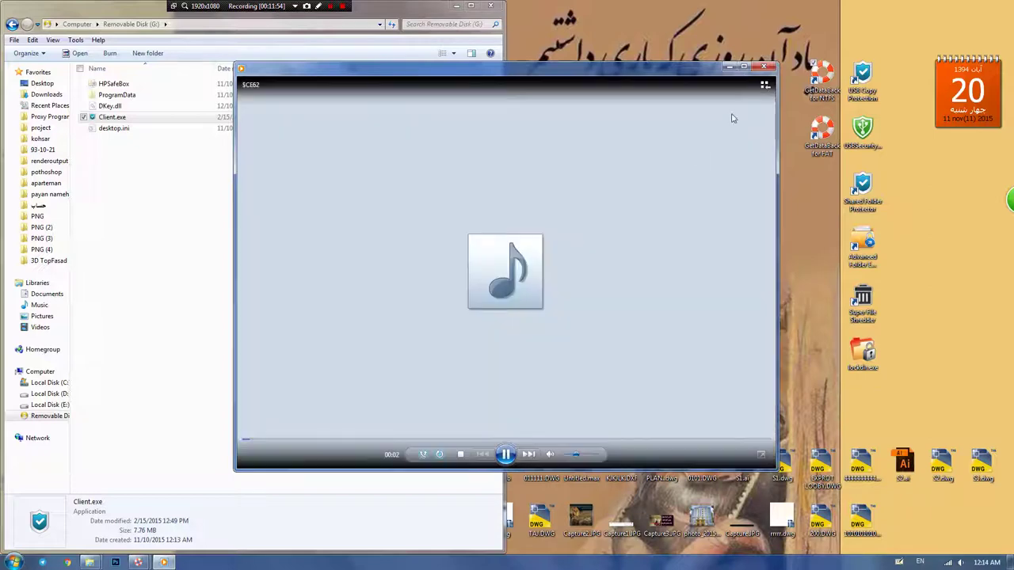
{"action": "left_click", "coordinate": [763, 69]}
{"action": "left_click", "coordinate": [445, 273]}
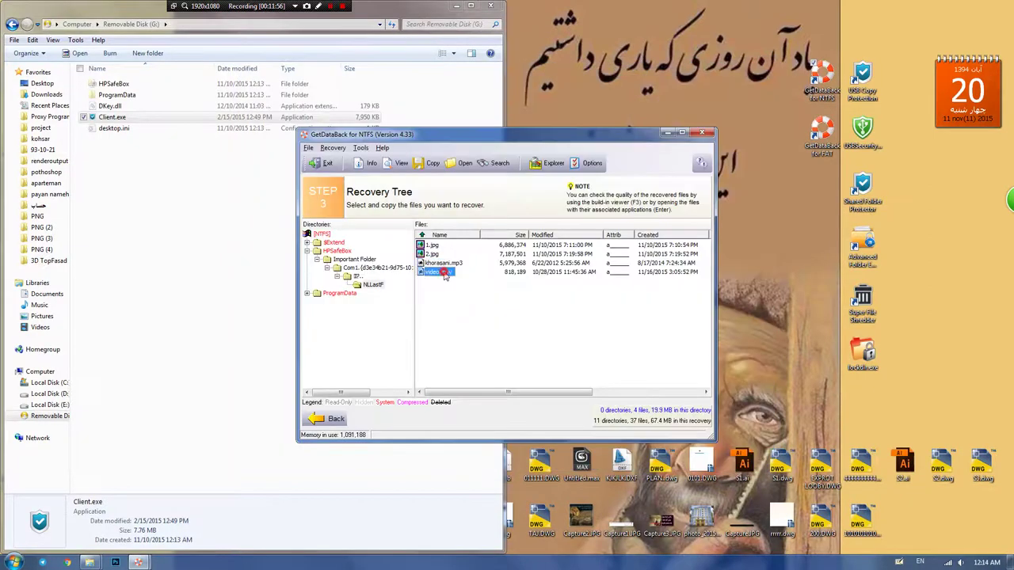
{"action": "double_click", "coordinate": [457, 271]}
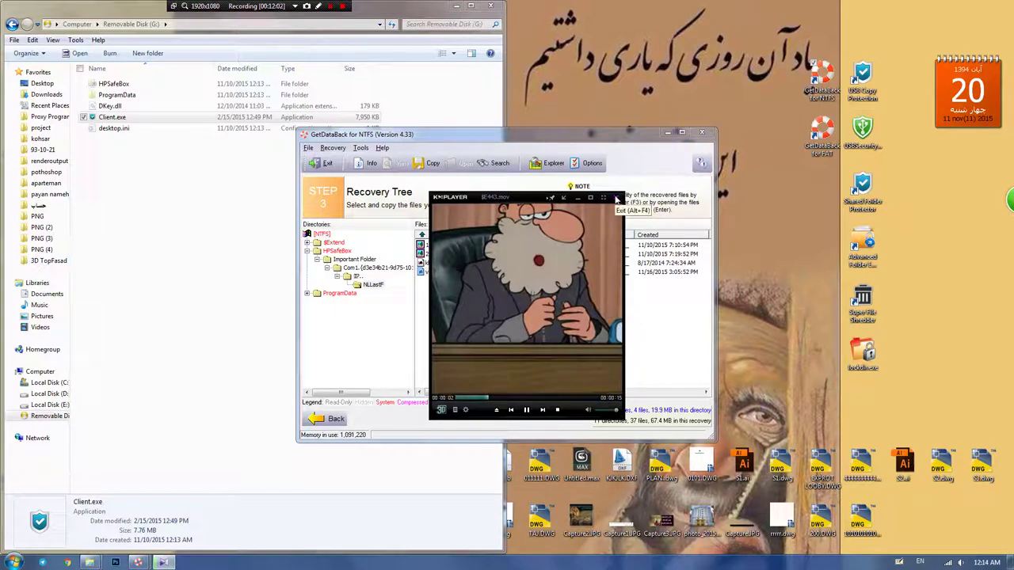
{"action": "left_click", "coordinate": [617, 198]}
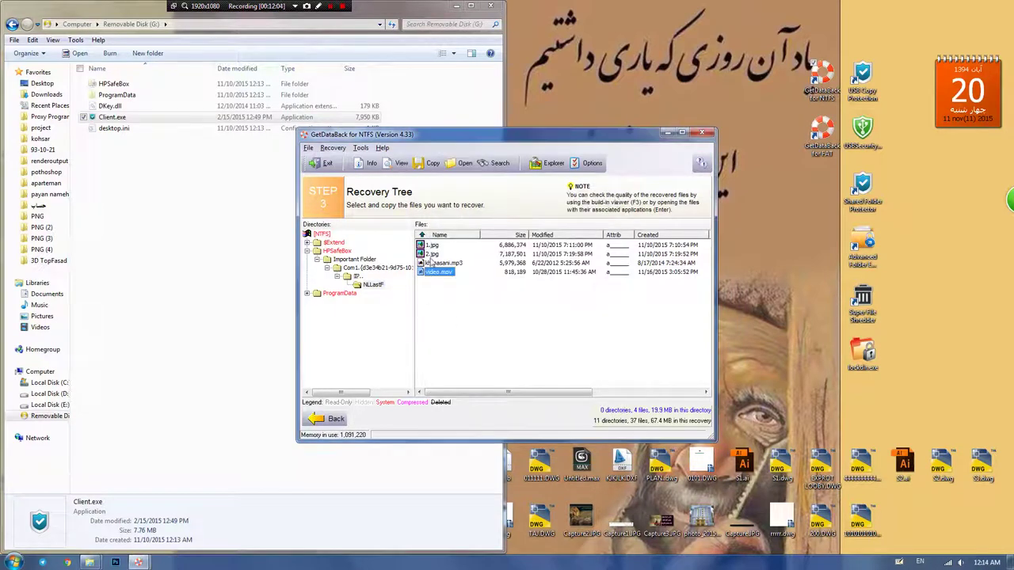
{"action": "key", "text": "ctrl+a"}
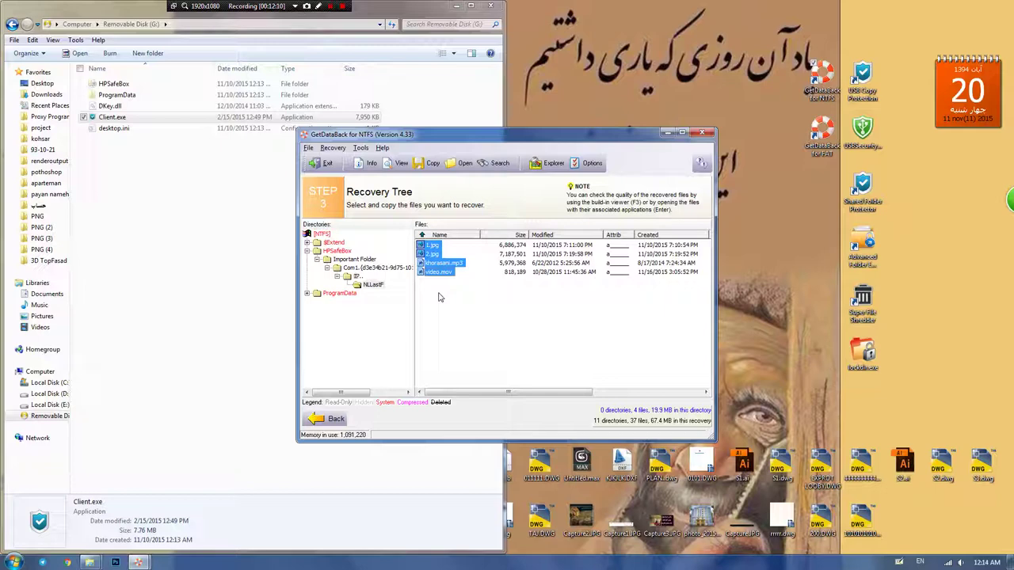
Step: Copy 1.jpg, 2.jpg, khorasani.mp3 and video.mov out with Removable Disk (G:) as the destination directory
{"action": "right_click", "coordinate": [433, 269]}
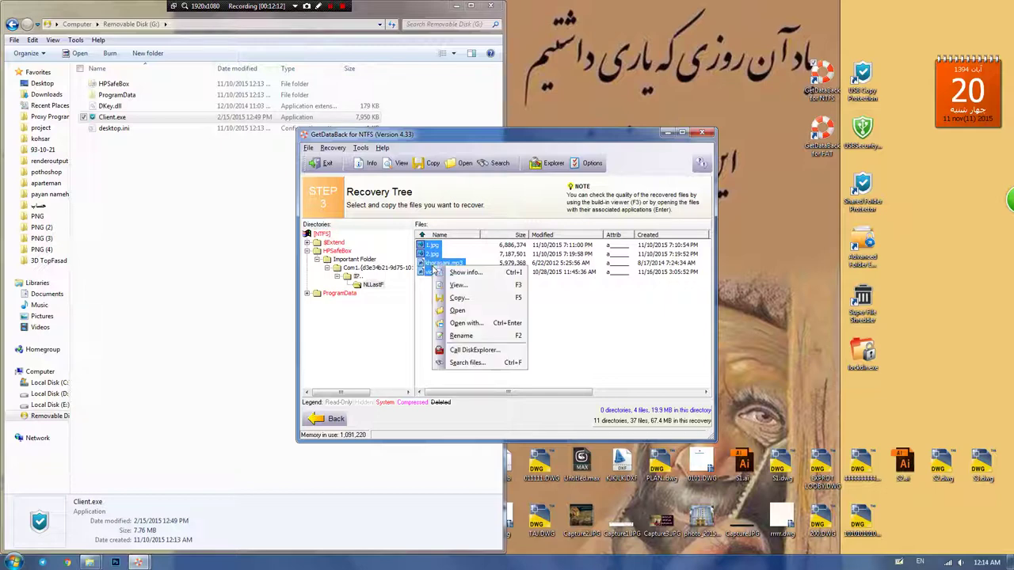
{"action": "left_click", "coordinate": [444, 298]}
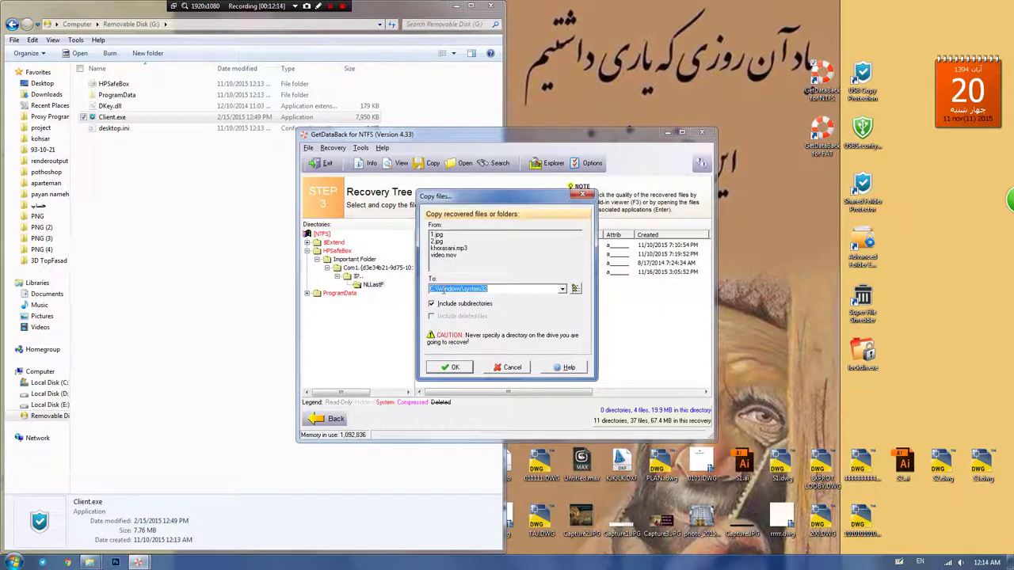
{"action": "left_click", "coordinate": [575, 289]}
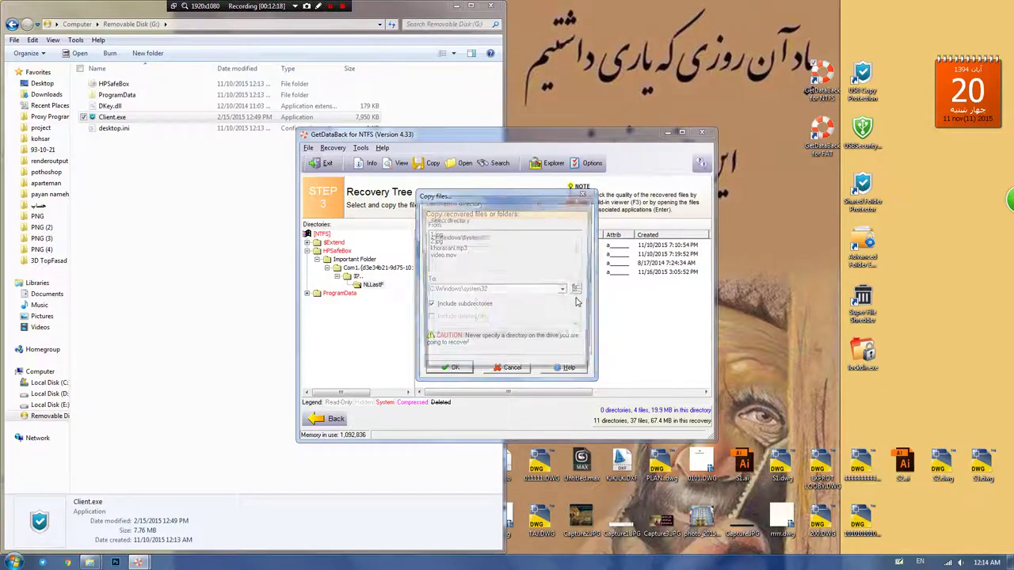
{"action": "scroll", "coordinate": [581, 290], "scroll_direction": "down", "scroll_amount": 4}
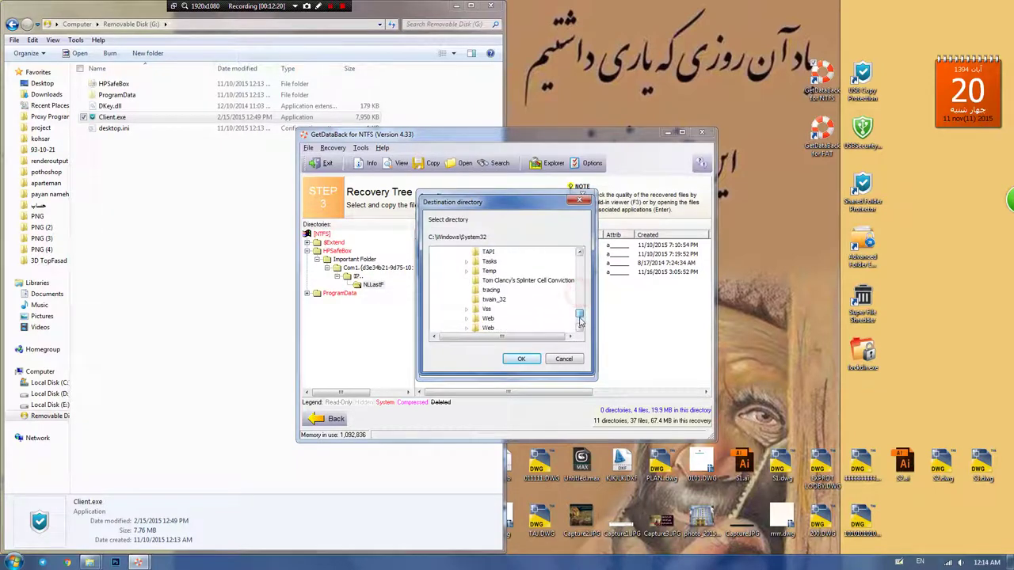
{"action": "left_click_drag", "start_coordinate": [581, 291], "coordinate": [584, 260]}
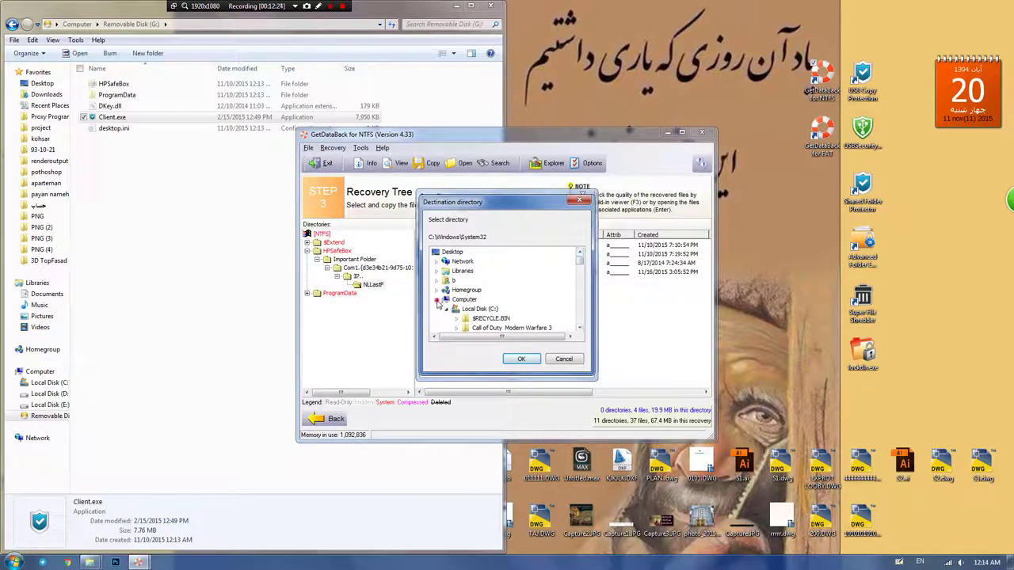
{"action": "left_click", "coordinate": [437, 301]}
{"action": "left_click", "coordinate": [437, 301]}
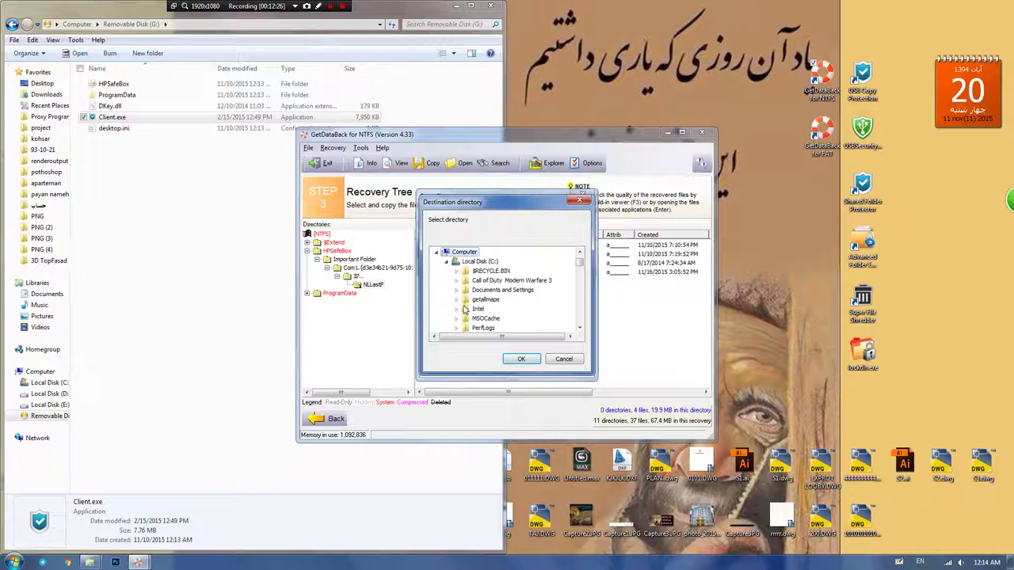
{"action": "left_click", "coordinate": [446, 262]}
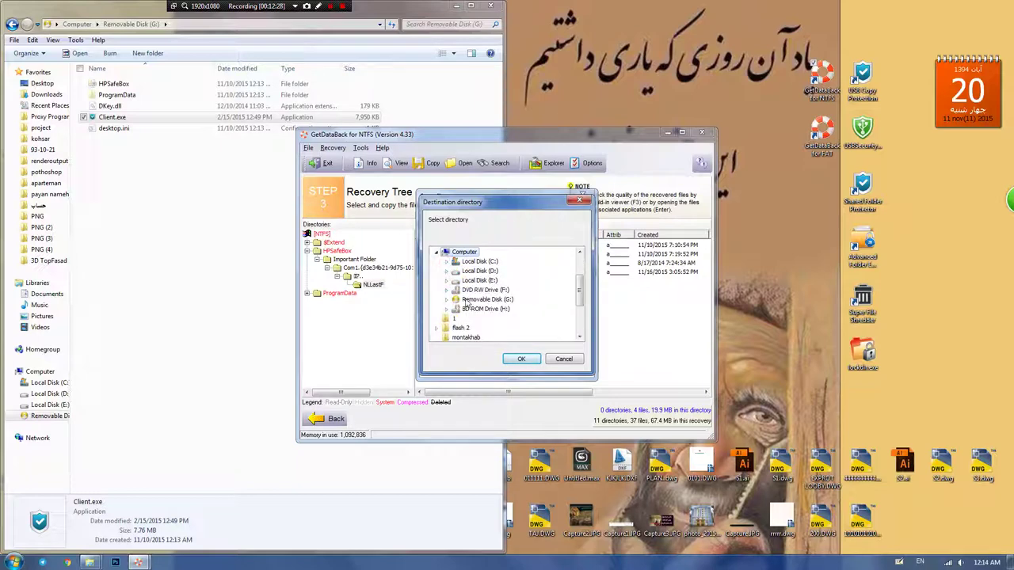
{"action": "left_click", "coordinate": [468, 304]}
{"action": "left_click", "coordinate": [519, 358]}
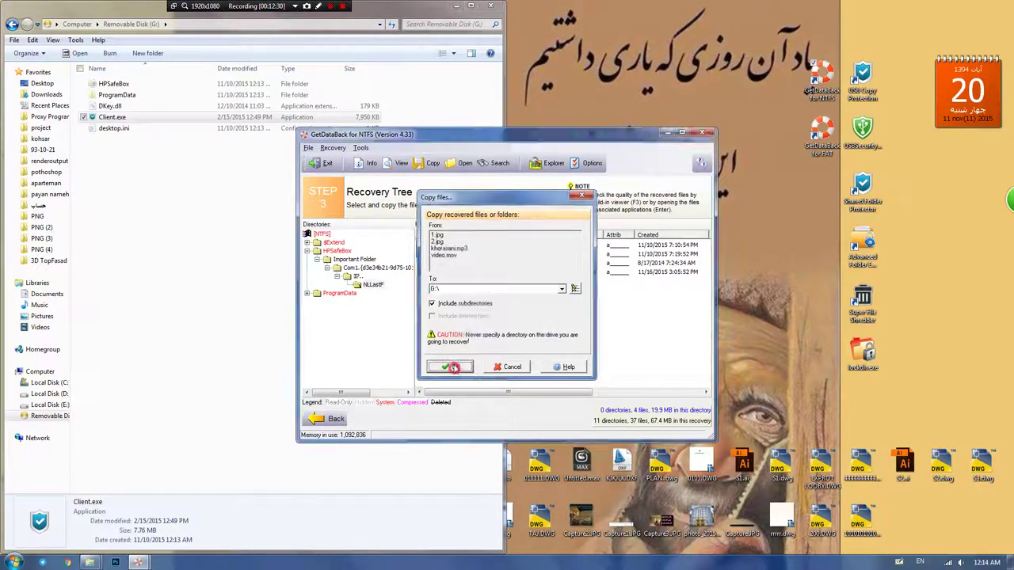
{"action": "left_click", "coordinate": [452, 367]}
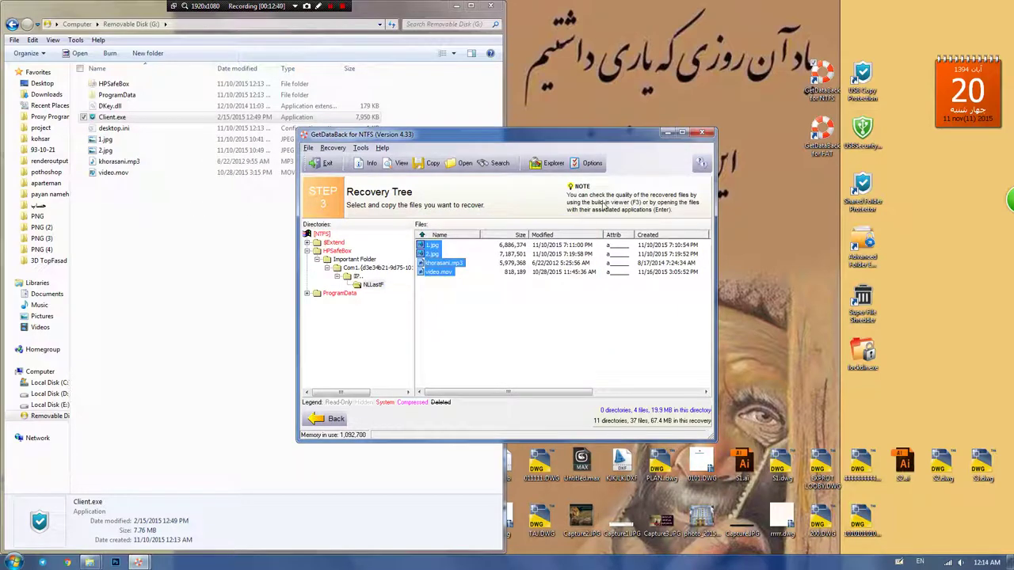
Step: Quit GetDataBack and view the recovered images 1.jpg and 2.jpg from G:
{"action": "left_click", "coordinate": [701, 139]}
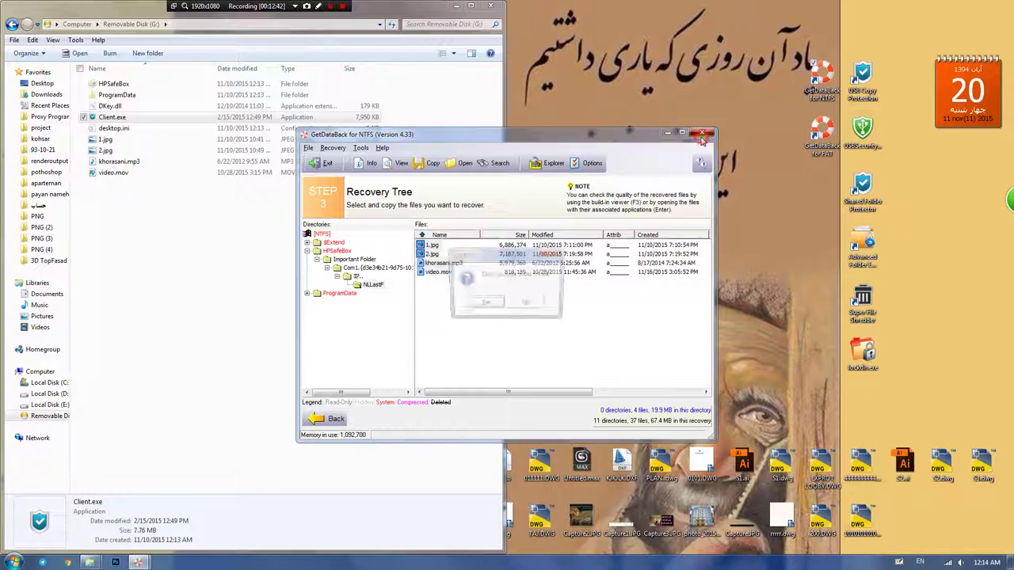
{"action": "left_click", "coordinate": [483, 307]}
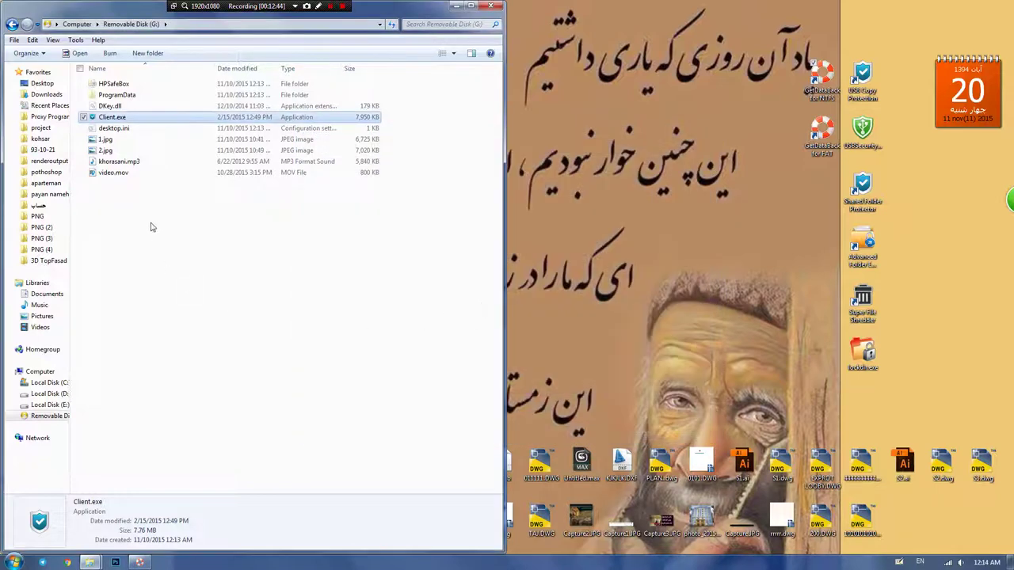
{"action": "double_click", "coordinate": [105, 139]}
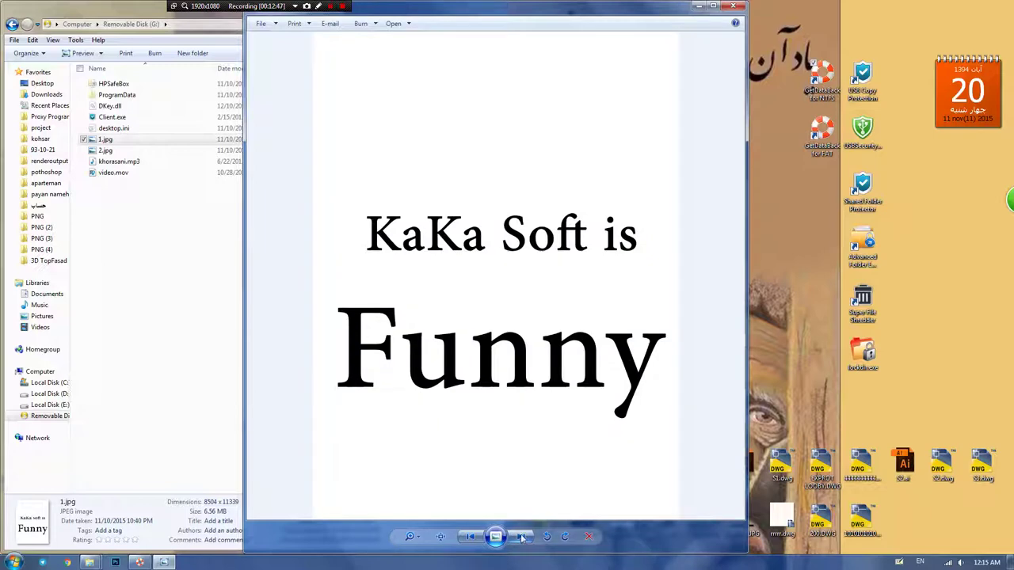
{"action": "left_click", "coordinate": [520, 537]}
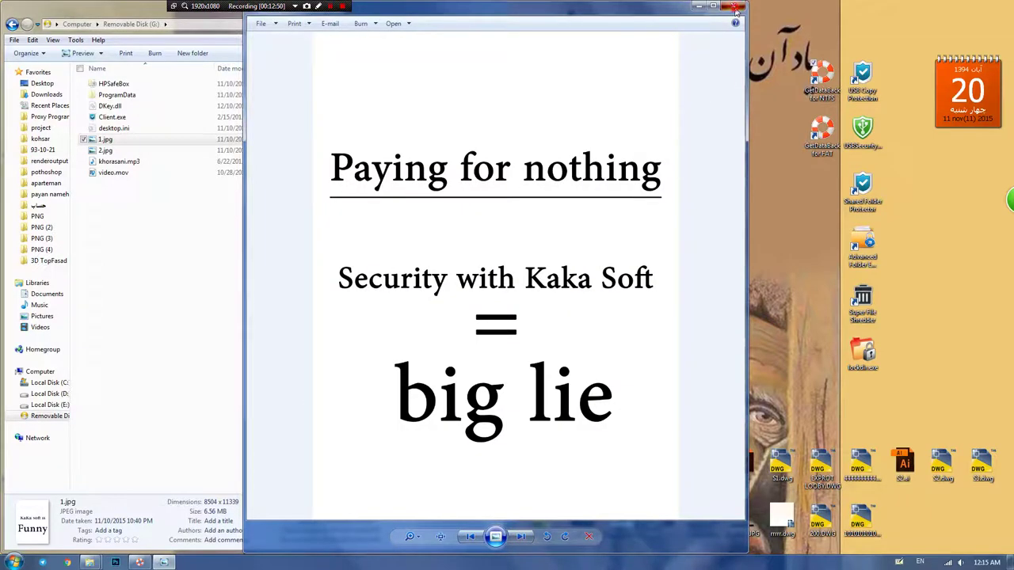
{"action": "left_click", "coordinate": [733, 6]}
Step: Play the recovered khorasani.mp3 and video.mov, then launch Client.exe from the drive
{"action": "double_click", "coordinate": [110, 162]}
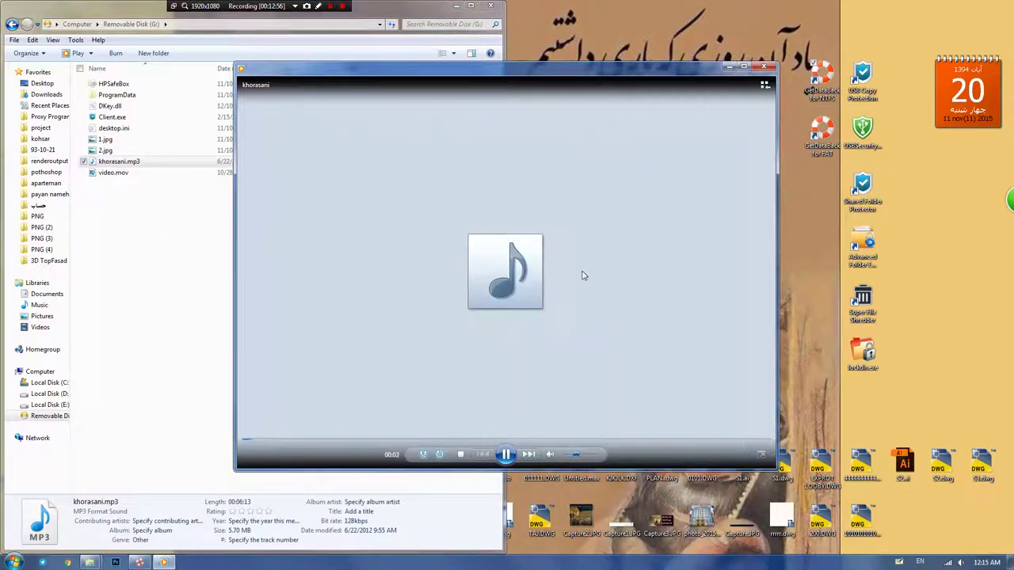
{"action": "left_click", "coordinate": [762, 67]}
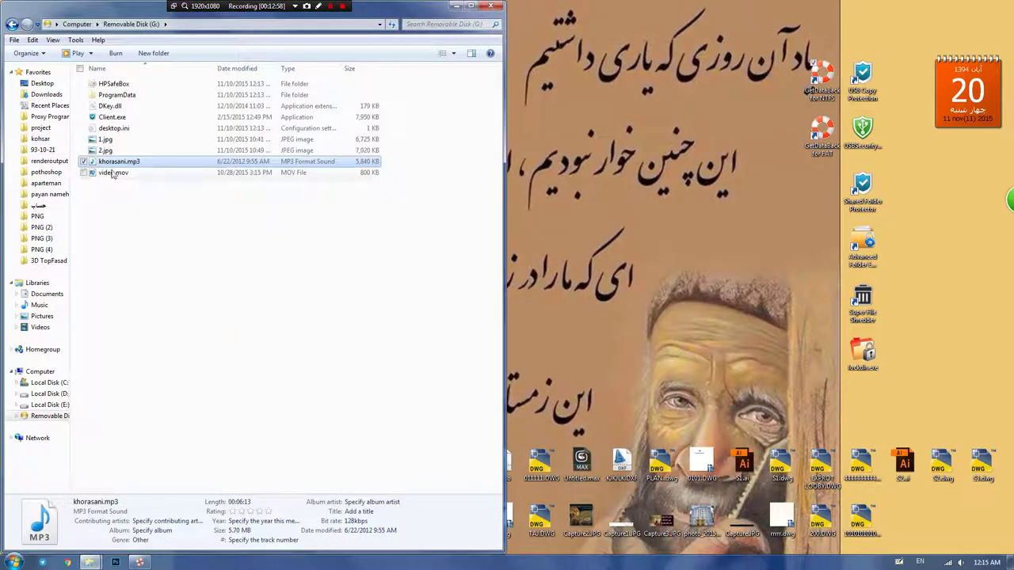
{"action": "left_click", "coordinate": [113, 173]}
{"action": "double_click", "coordinate": [115, 172]}
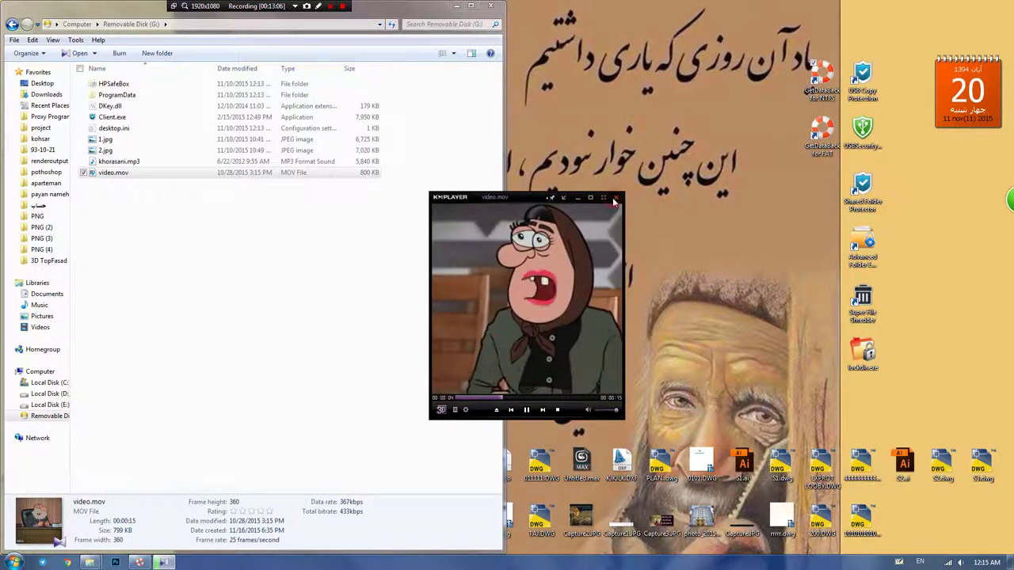
{"action": "left_click", "coordinate": [615, 199]}
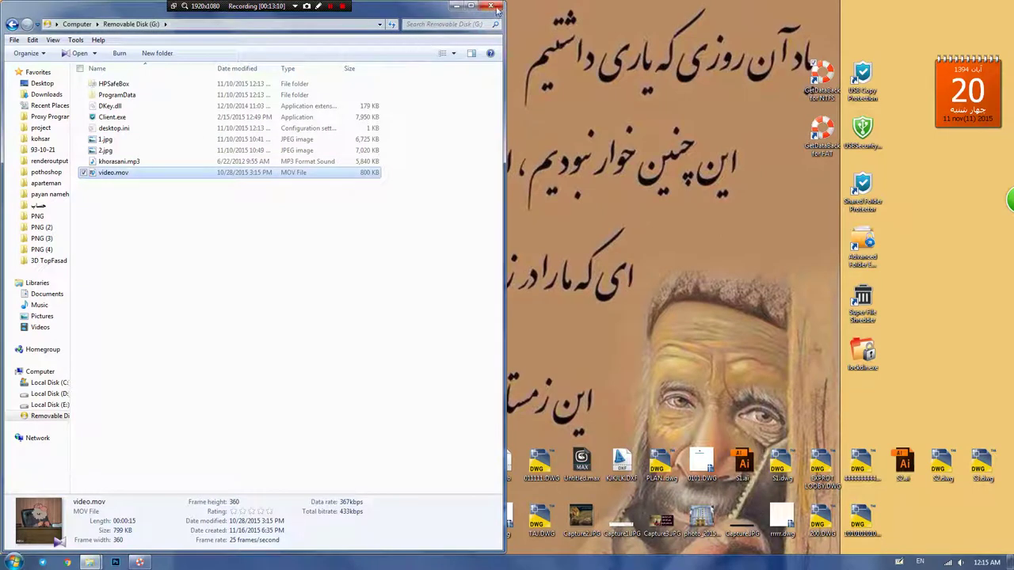
{"action": "double_click", "coordinate": [111, 117]}
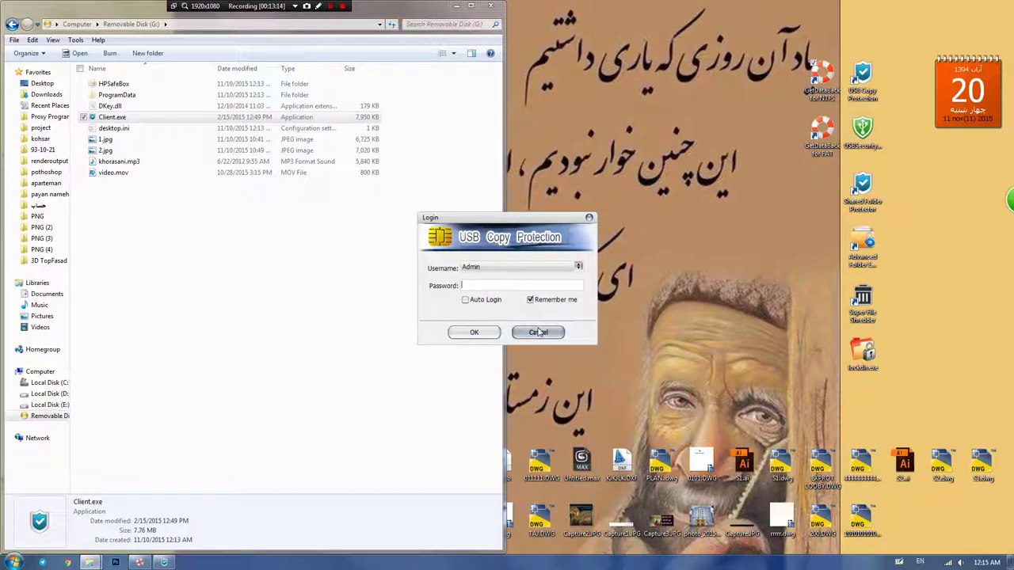
Step: Cancel the login and permanently delete the four recovered copies from G:
{"action": "left_click", "coordinate": [538, 332]}
{"action": "left_click", "coordinate": [149, 203]}
{"action": "left_click_drag", "start_coordinate": [107, 137], "coordinate": [170, 206]}
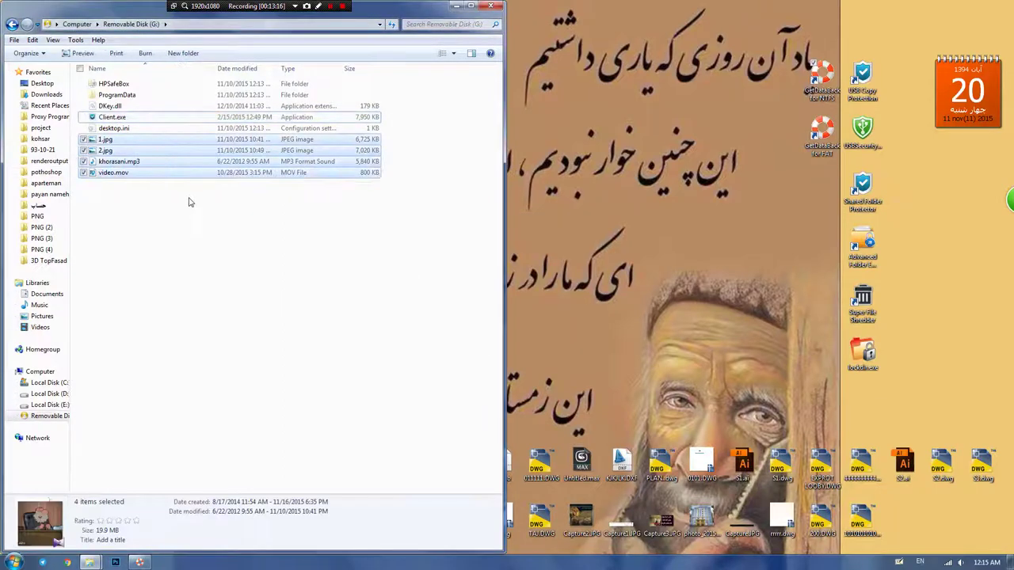
{"action": "key", "text": "Delete"}
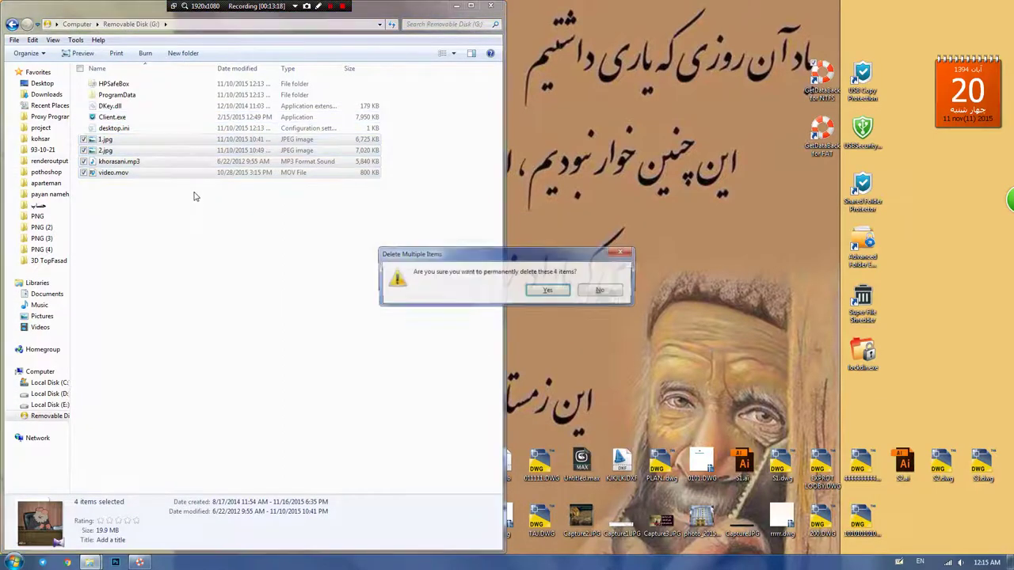
{"action": "key", "text": "Return"}
Step: Log into Client.exe and apply Complete Unprotect to all protected files
{"action": "double_click", "coordinate": [114, 120]}
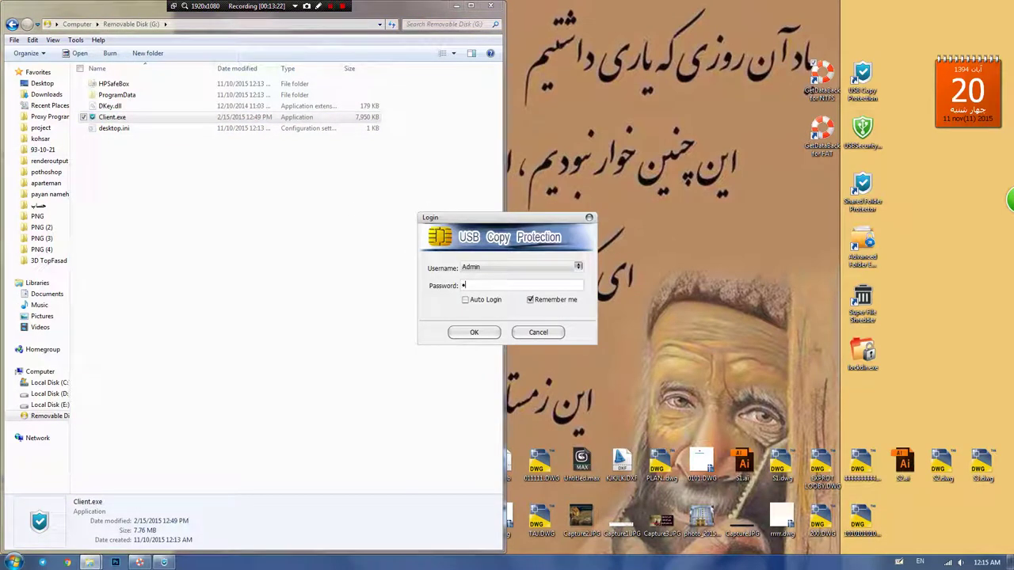
{"action": "left_click", "coordinate": [467, 334]}
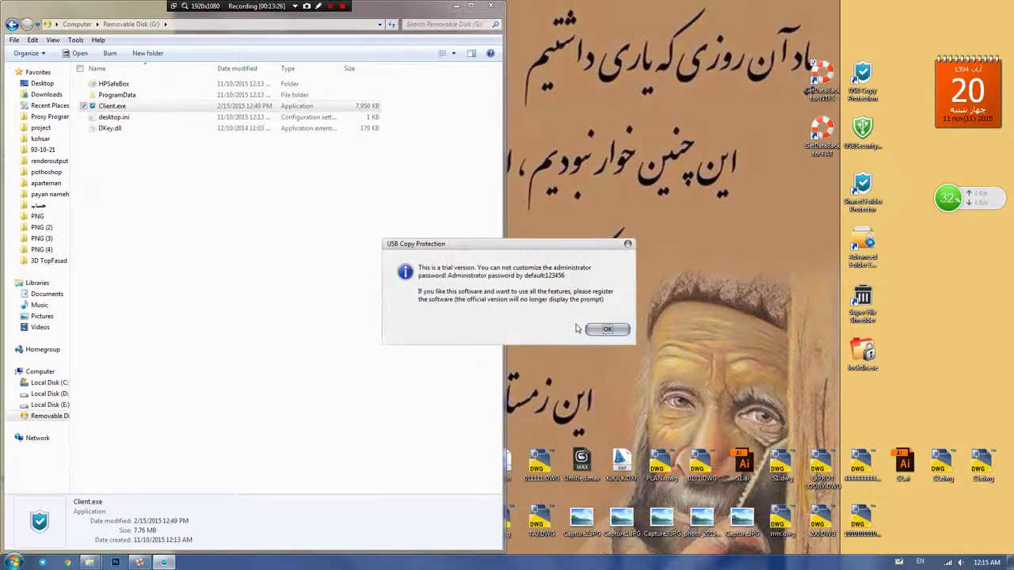
{"action": "left_click", "coordinate": [604, 326]}
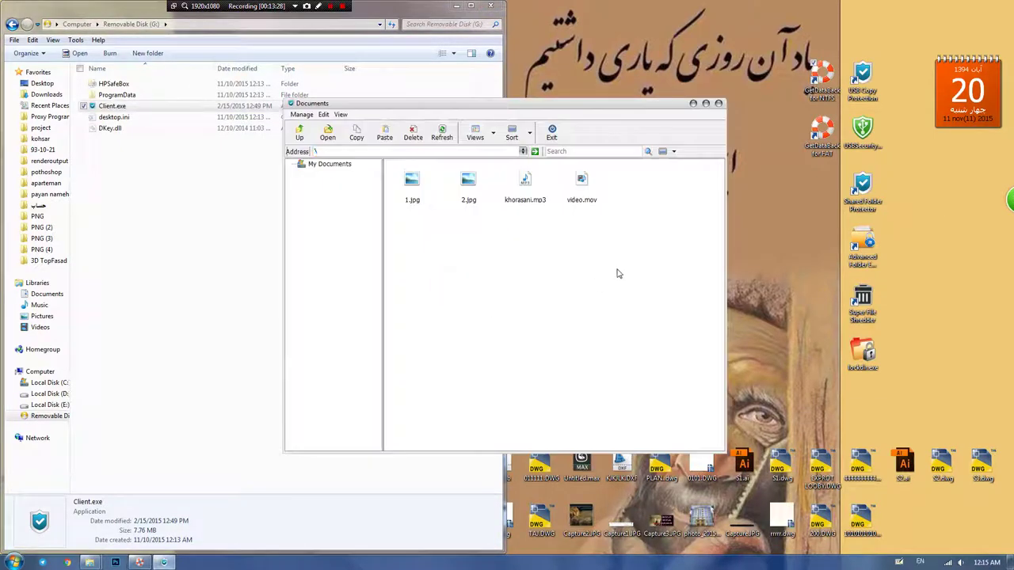
{"action": "left_click_drag", "start_coordinate": [607, 262], "coordinate": [323, 137]}
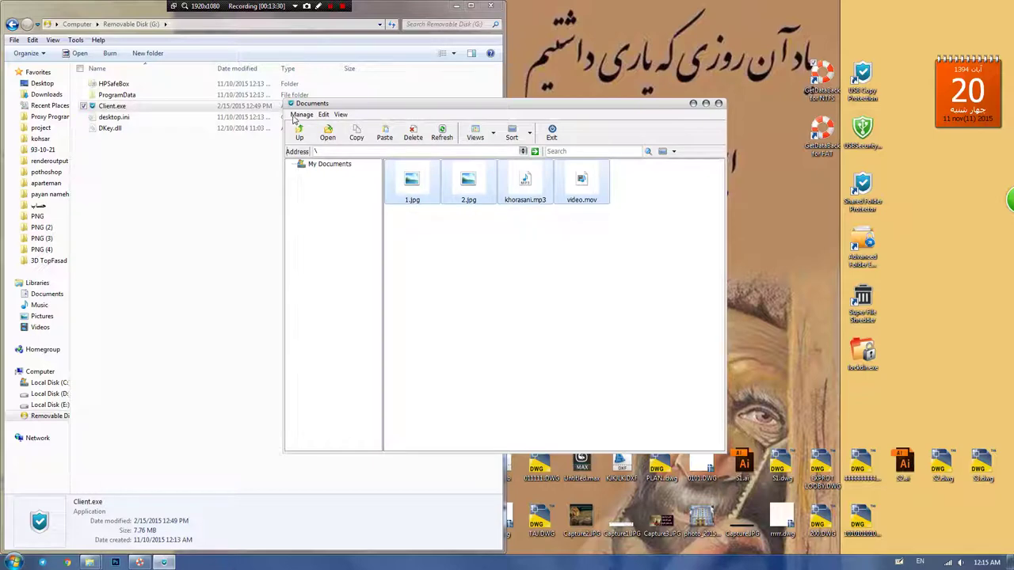
{"action": "left_click", "coordinate": [297, 115]}
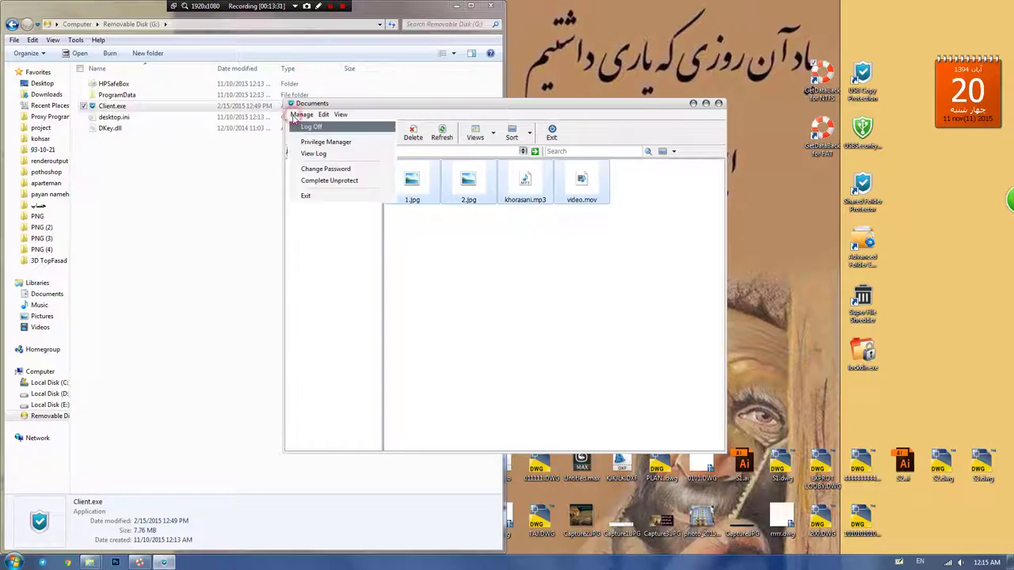
{"action": "left_click", "coordinate": [314, 181]}
{"action": "left_click", "coordinate": [526, 319]}
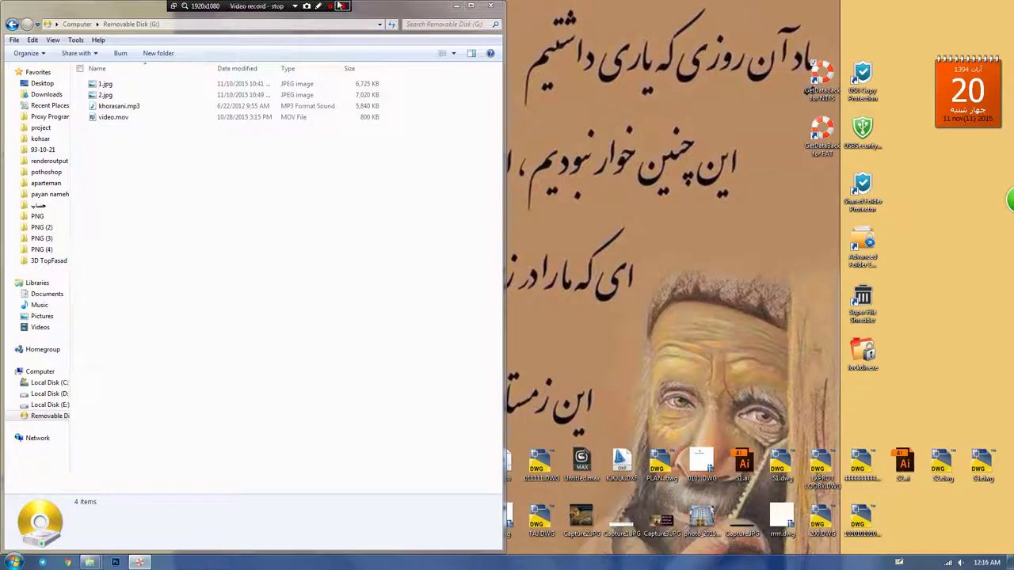
{"action": "double_click", "coordinate": [861, 358]}
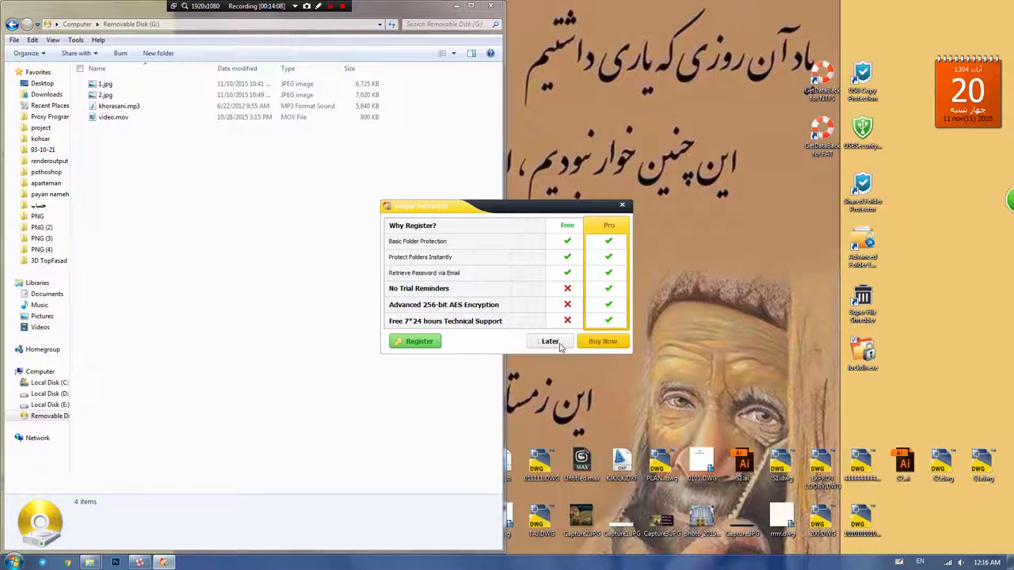
{"action": "left_click", "coordinate": [550, 341]}
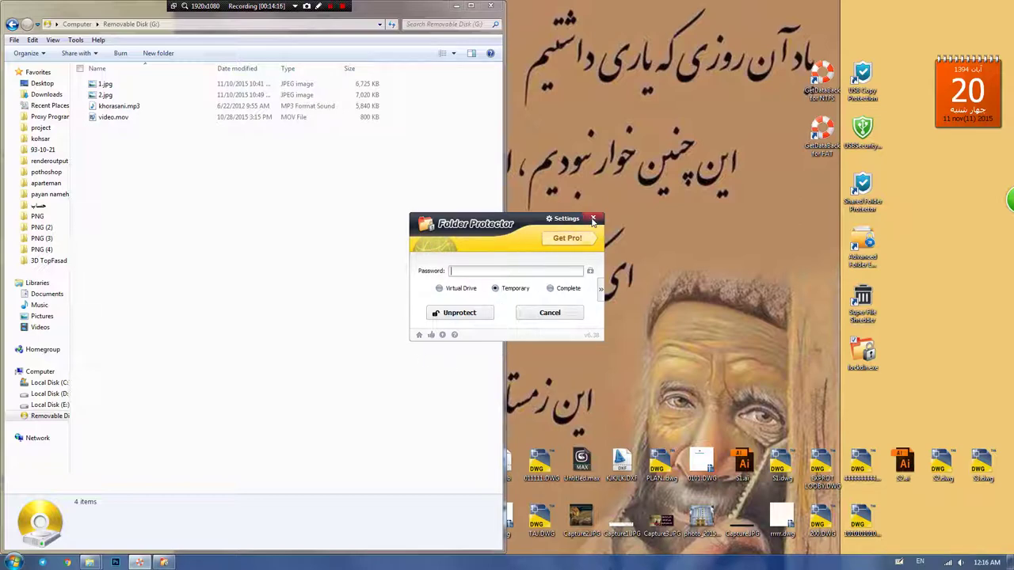
{"action": "left_click", "coordinate": [594, 219]}
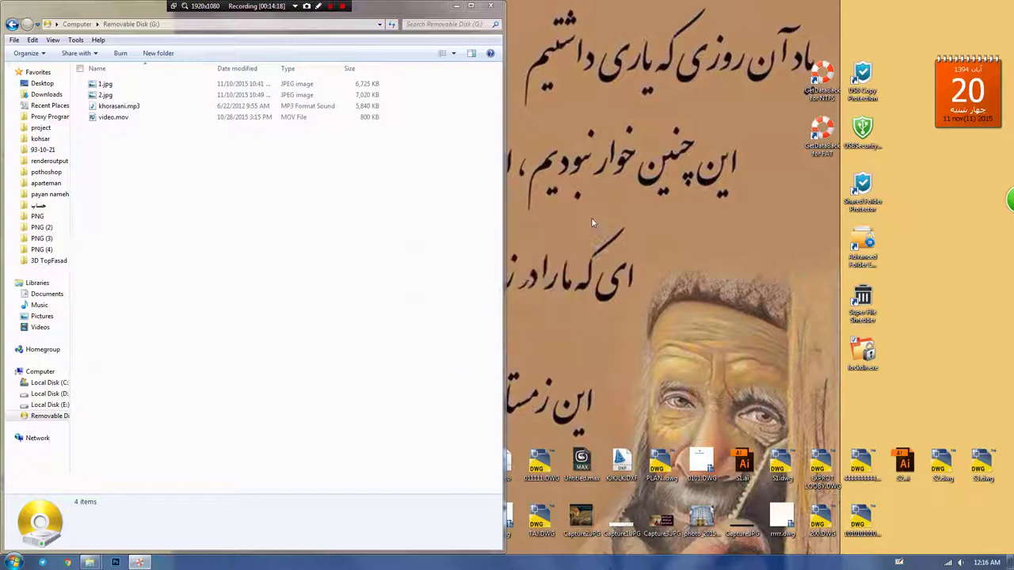
{"action": "left_click", "coordinate": [342, 6]}
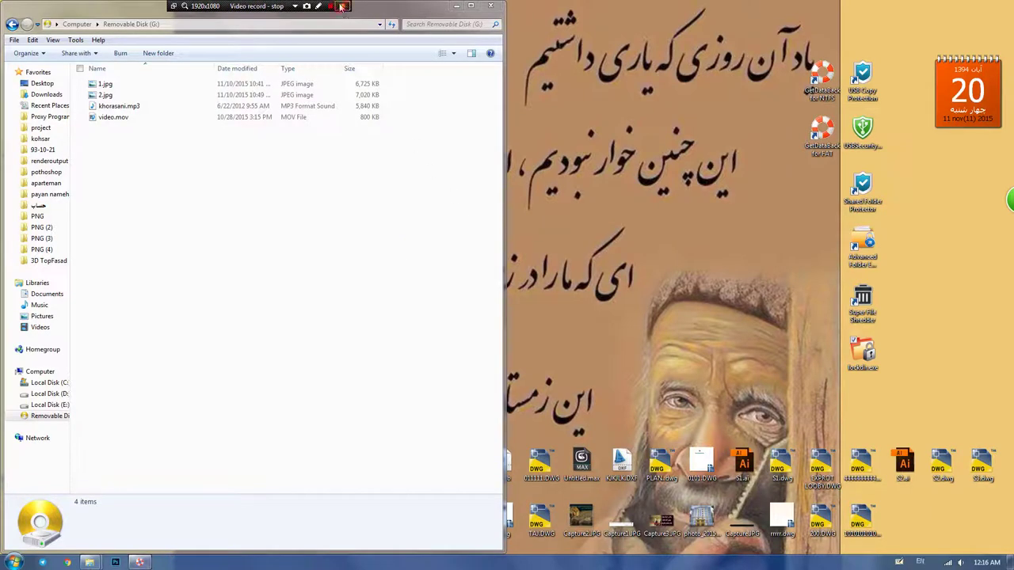